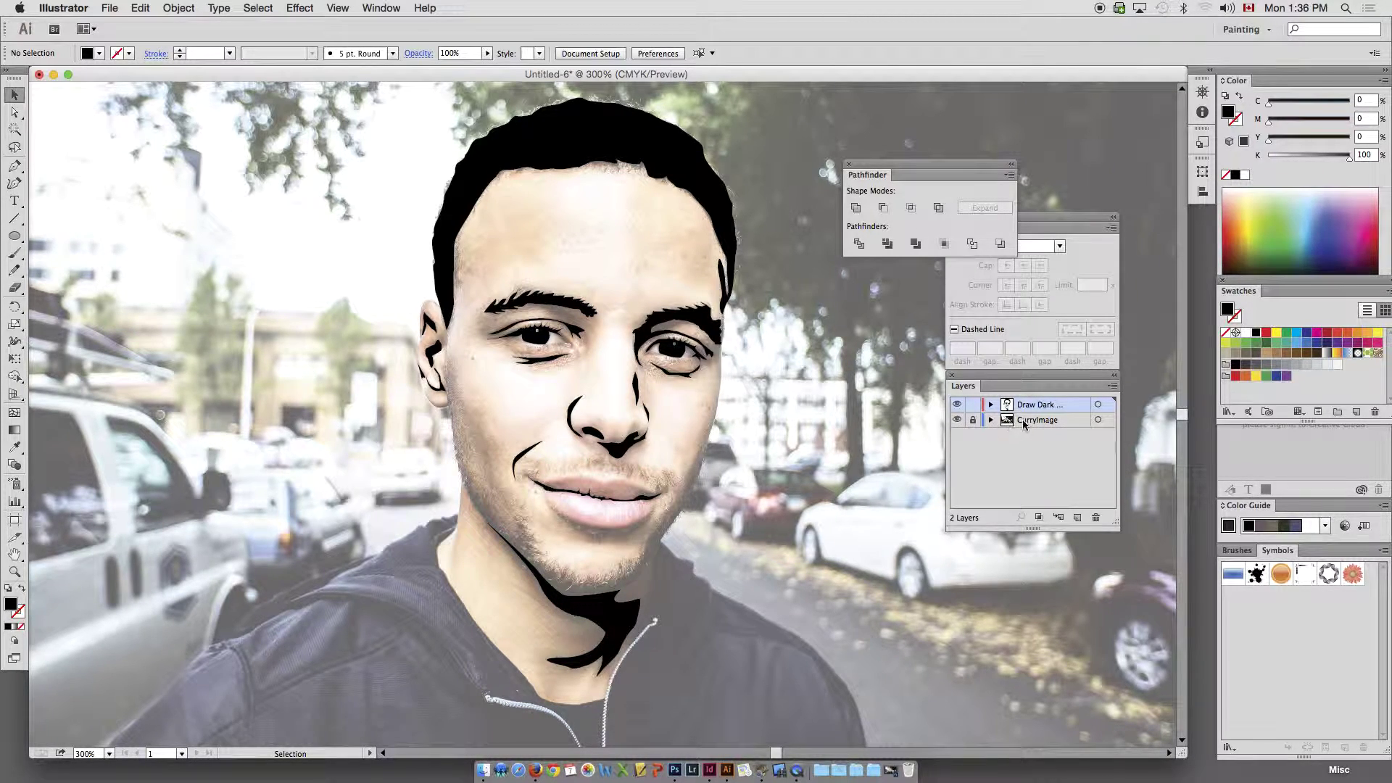
# - Set the CurryImage layer to dim images to 100%
pyautogui.keyDown('alt'); pyautogui.keyDown('super'); pyautogui.click(551, 364); pyautogui.keyUp('super'); pyautogui.keyUp('alt')
pyautogui.keyDown('alt'); pyautogui.keyDown('super'); pyautogui.click(551, 364); pyautogui.keyUp('super'); pyautogui.keyUp('alt')
pyautogui.keyDown('alt'); pyautogui.keyDown('super'); pyautogui.click(550, 364); pyautogui.keyUp('super'); pyautogui.keyUp('alt')
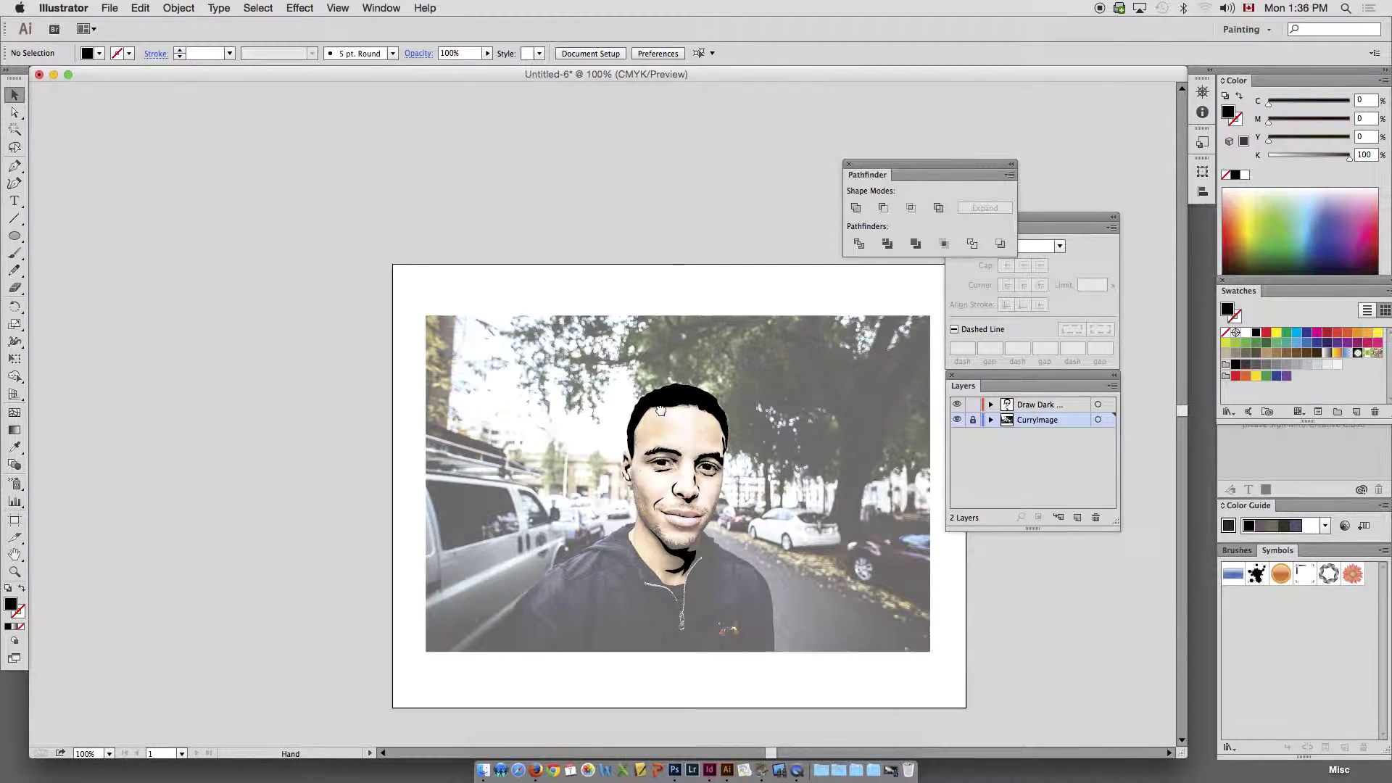
pyautogui.moveTo(602, 390); pyautogui.dragTo(463, 357)
pyautogui.moveTo(258, 247); pyautogui.dragTo(803, 628)
pyautogui.moveTo(663, 449); pyautogui.dragTo(730, 440)
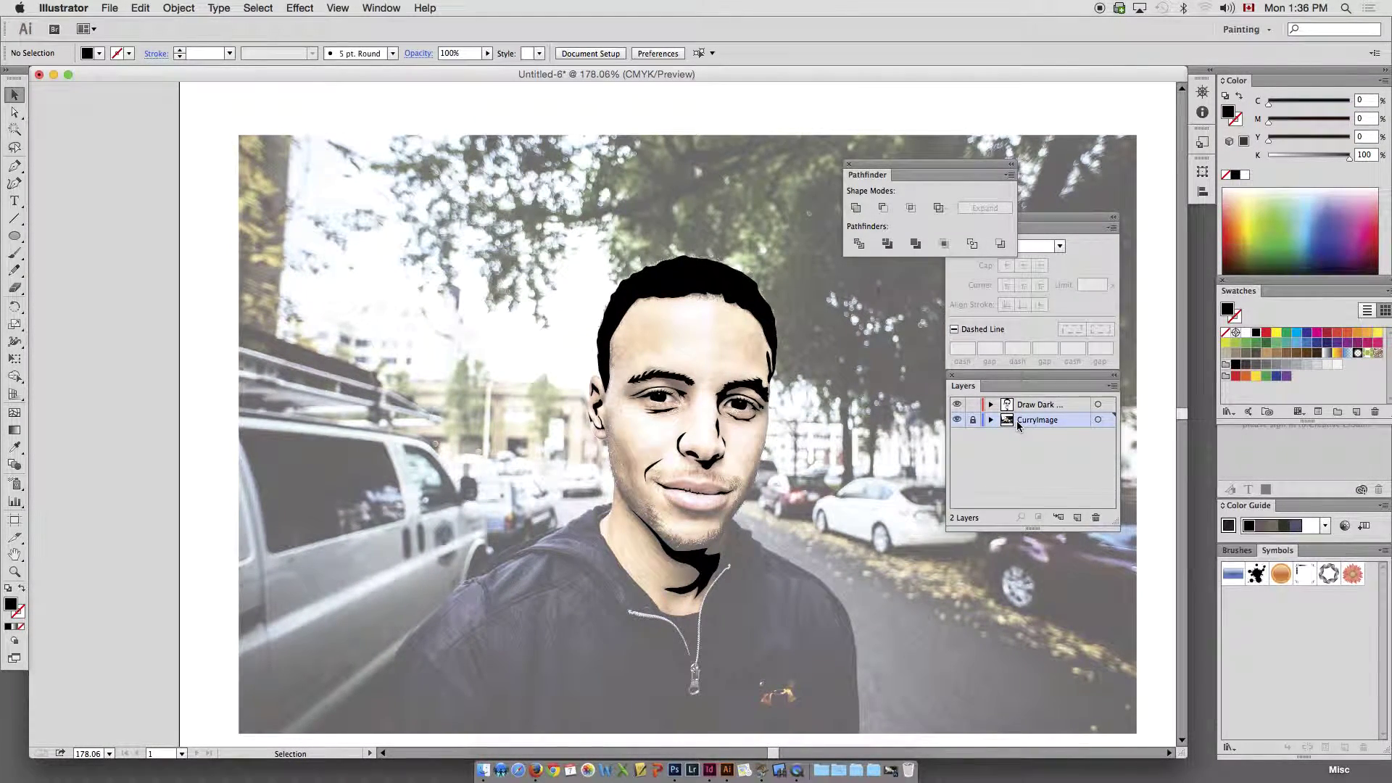
pyautogui.doubleClick(1018, 426)
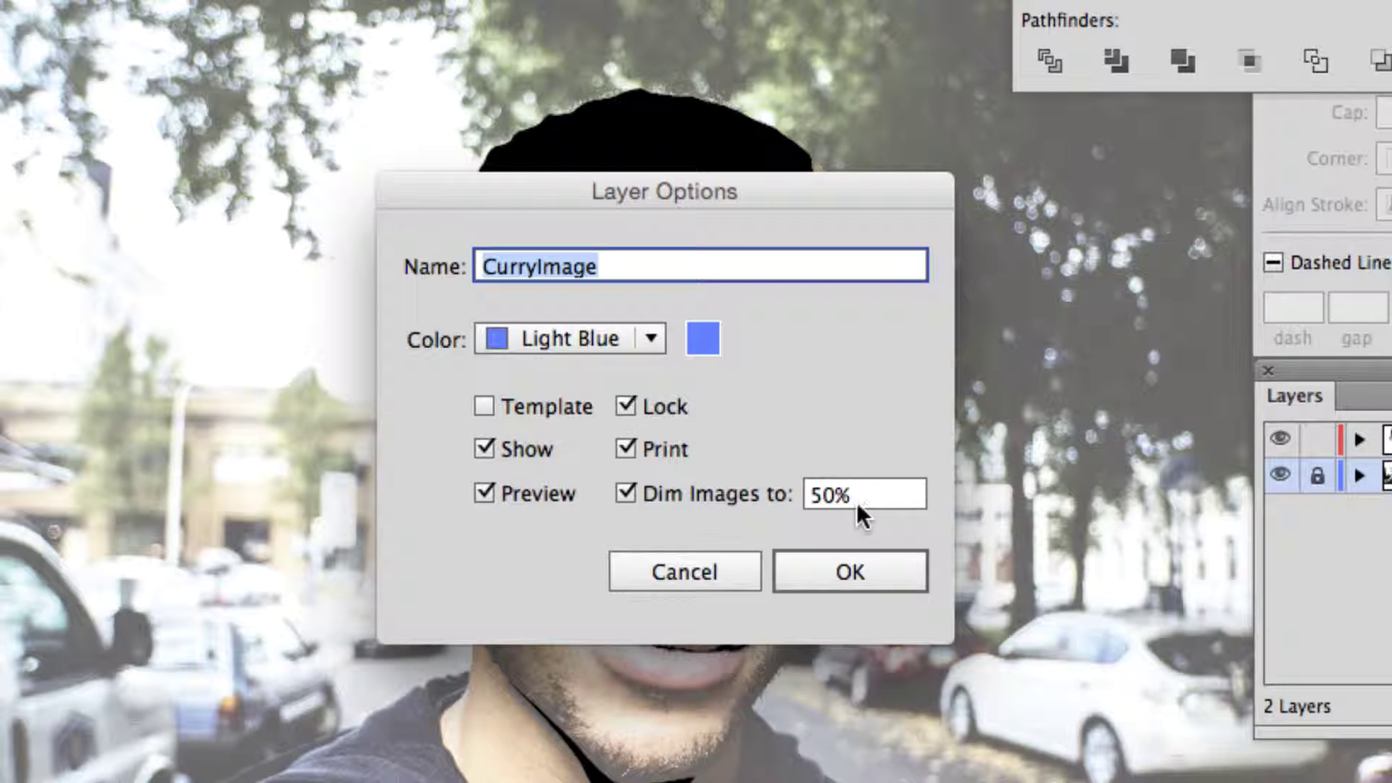
pyautogui.moveTo(856, 502); pyautogui.dragTo(772, 492)
pyautogui.write('100')
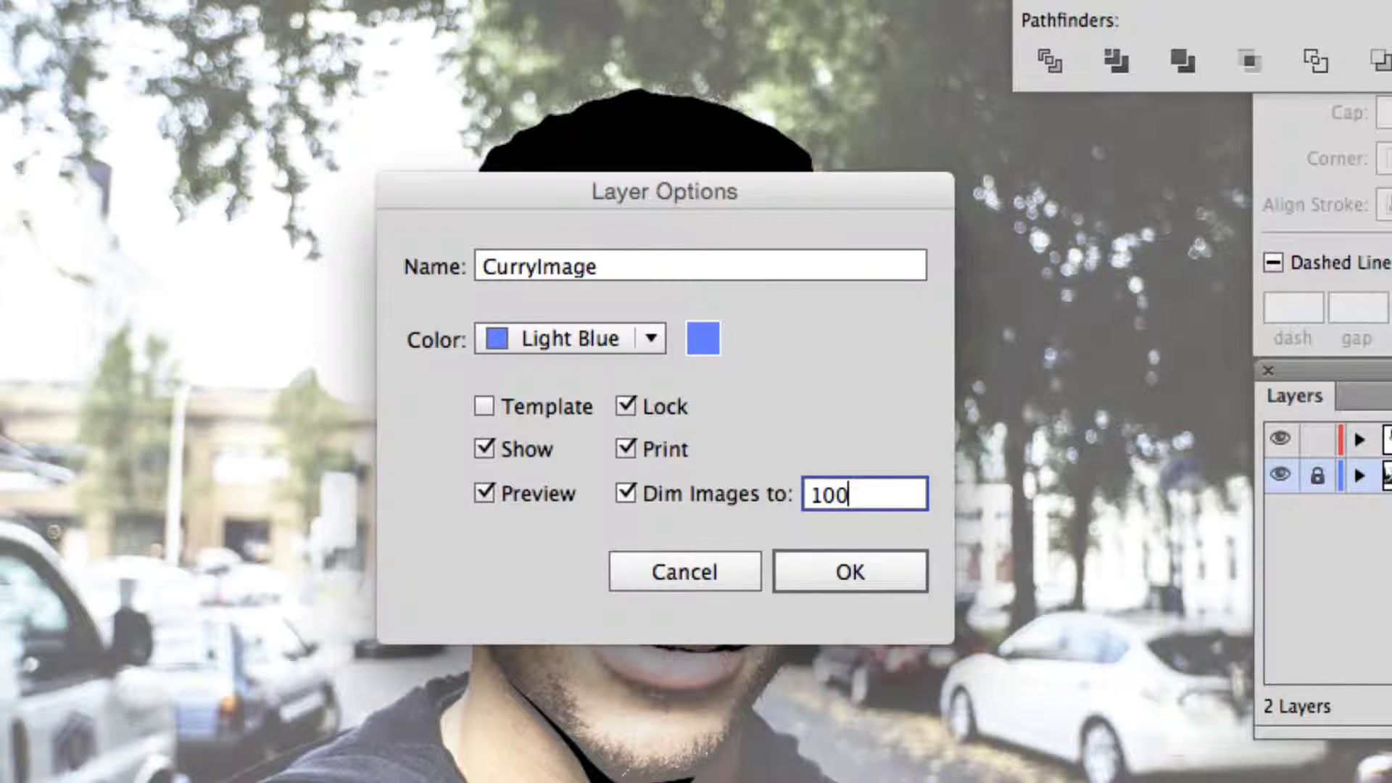
pyautogui.press('Return')
# - Select the photo on the unlocked CurryImage layer, copy it and paste a duplicate
pyautogui.keyDown('alt'); pyautogui.click(504, 421); pyautogui.keyUp('alt')
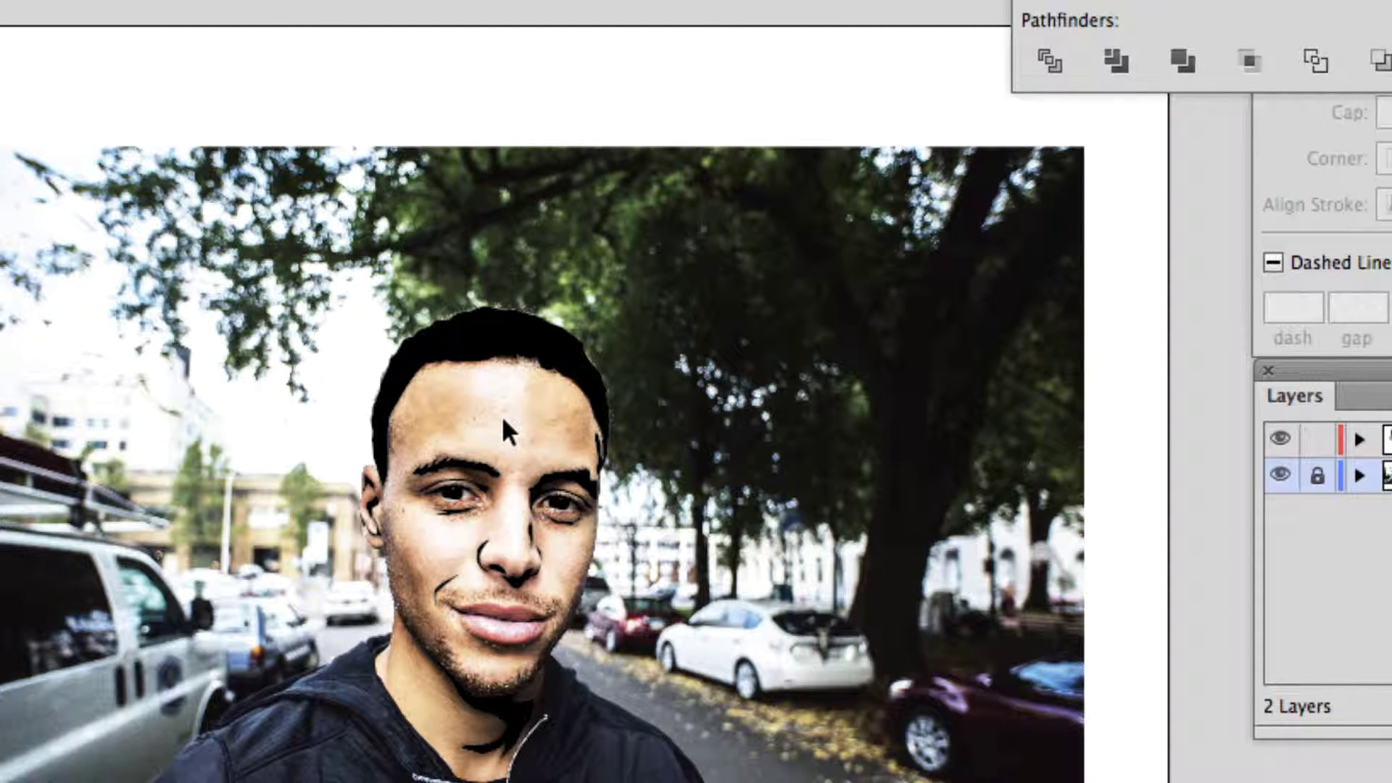
pyautogui.keyDown('alt'); pyautogui.click(506, 421); pyautogui.keyUp('alt')
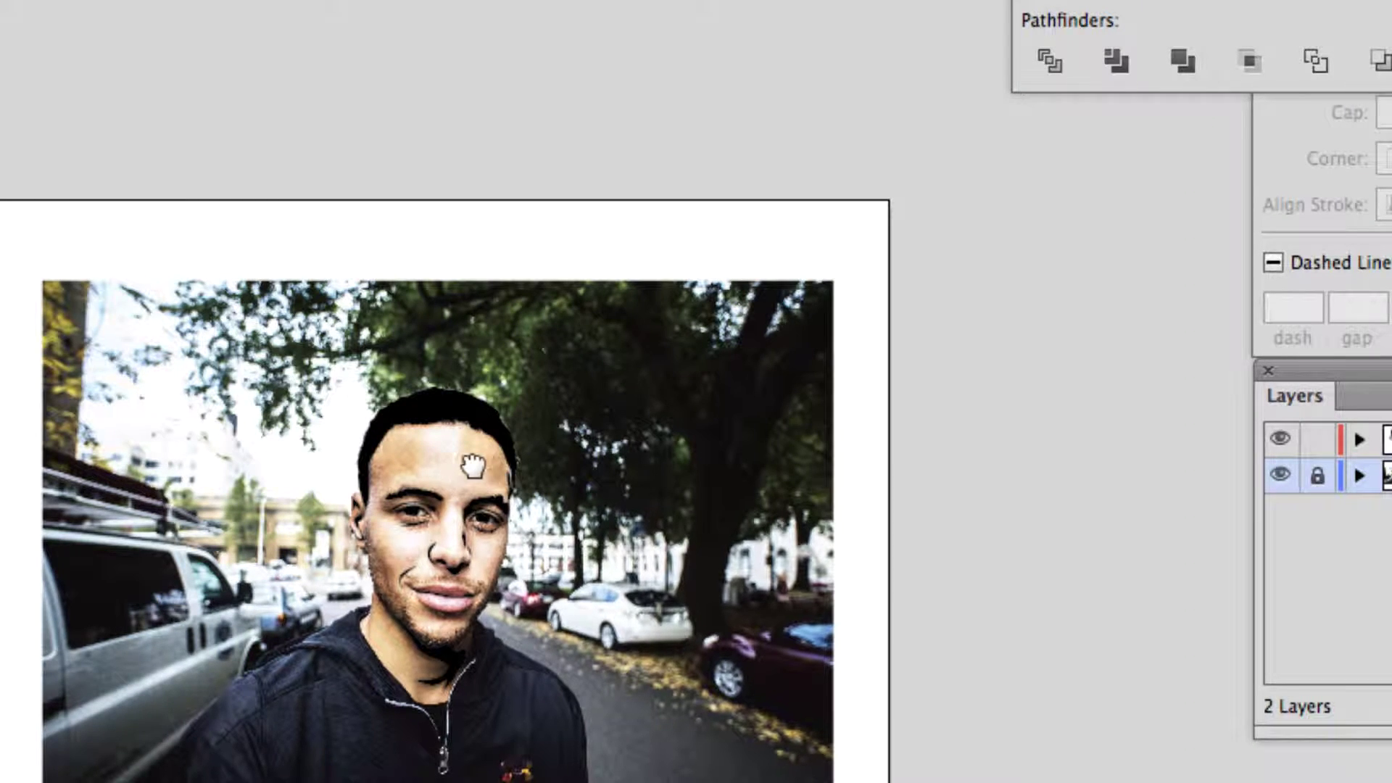
pyautogui.moveTo(461, 473); pyautogui.dragTo(681, 367)
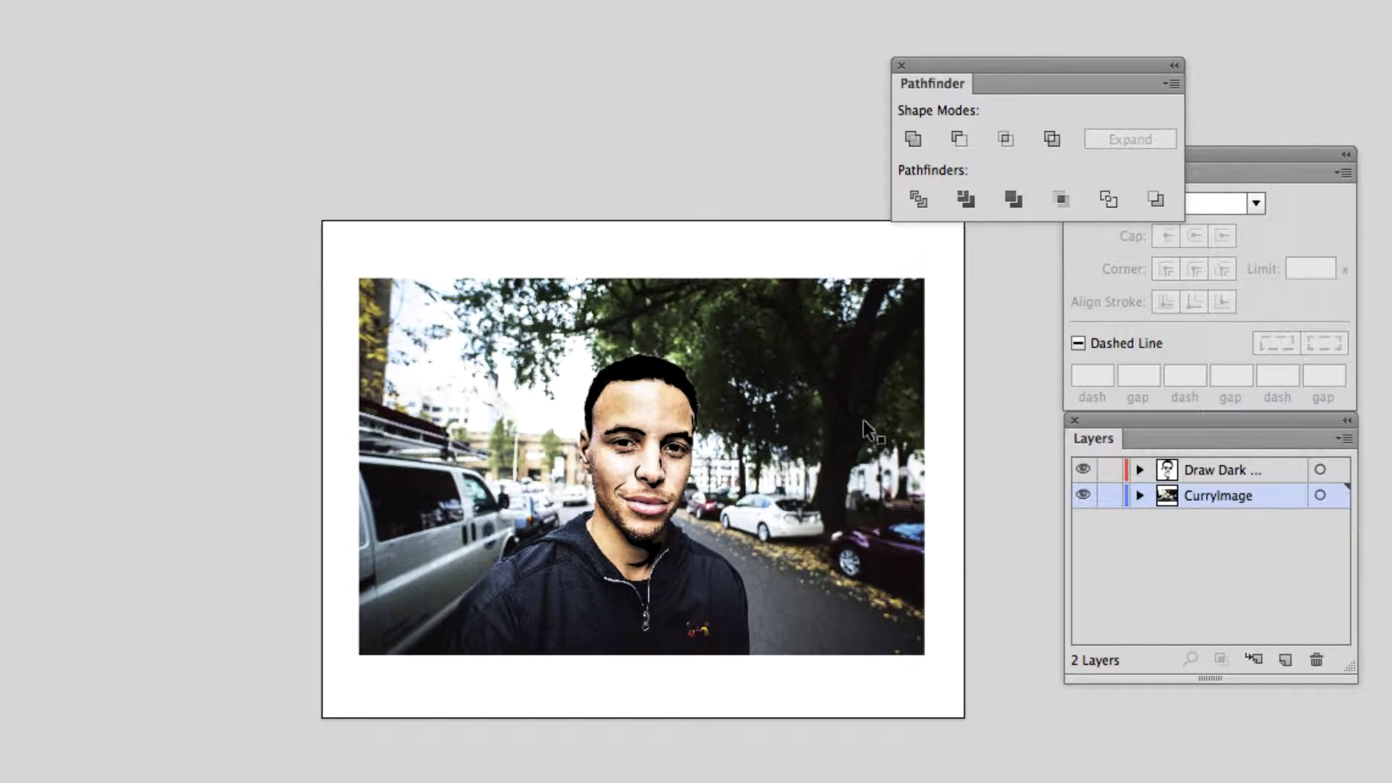
pyautogui.click(541, 373)
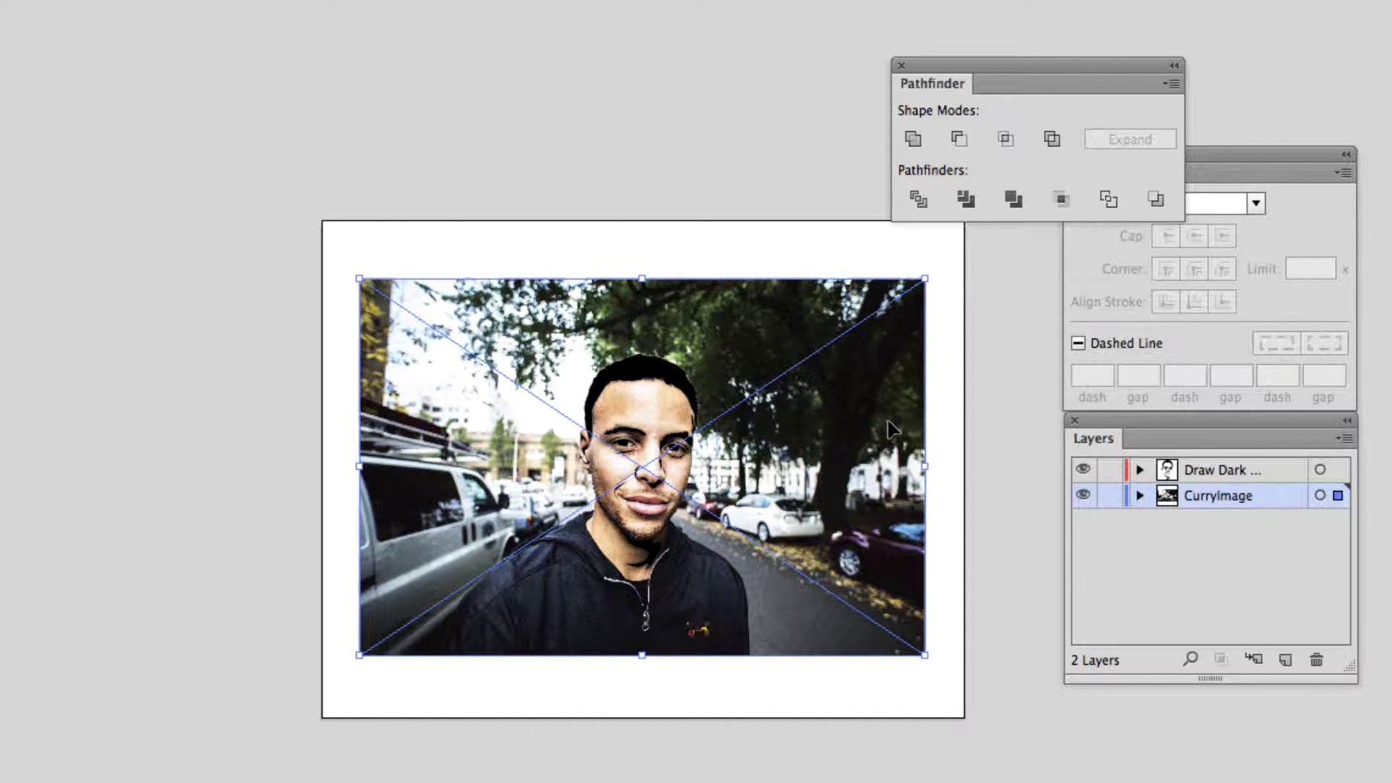
pyautogui.press('a')
pyautogui.hotkey('ctrl', 'shift', 'b')
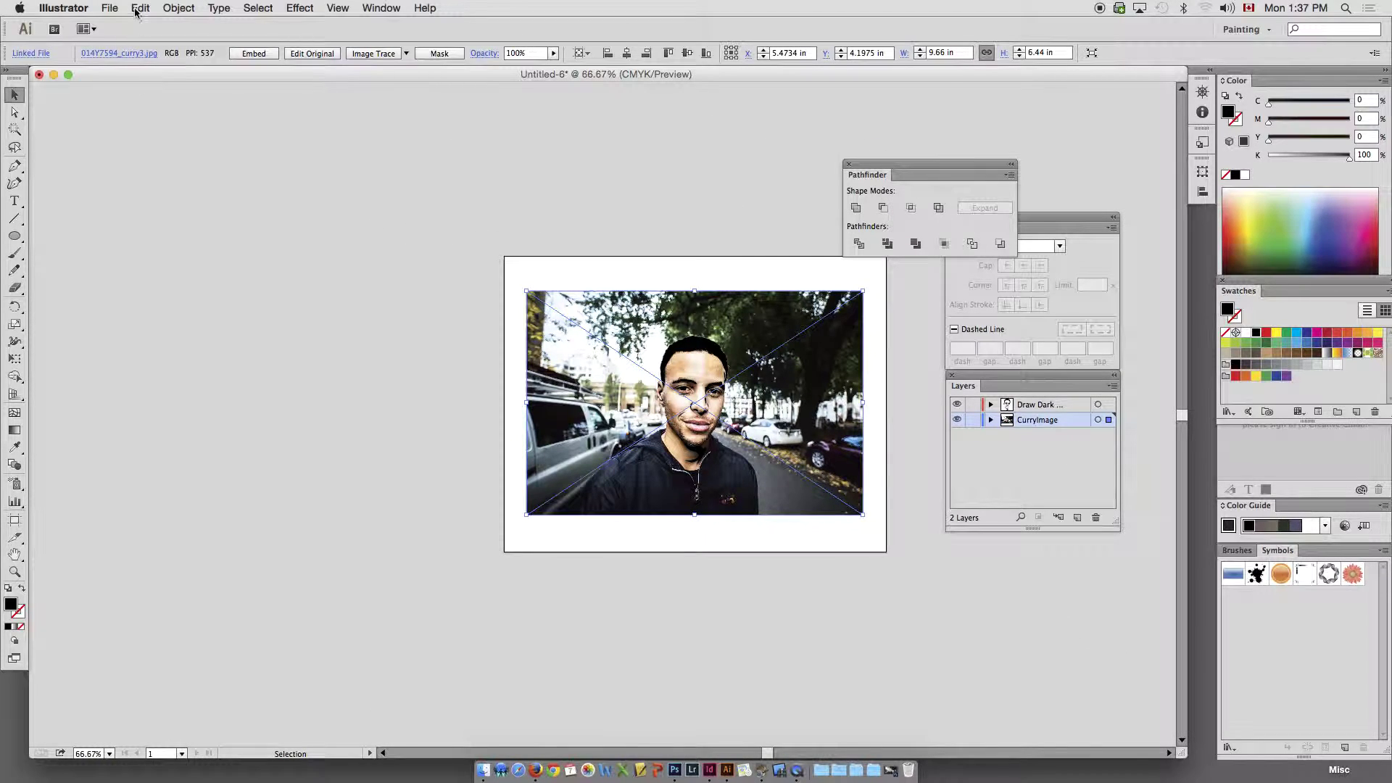
pyautogui.click(139, 8)
pyautogui.click(153, 75)
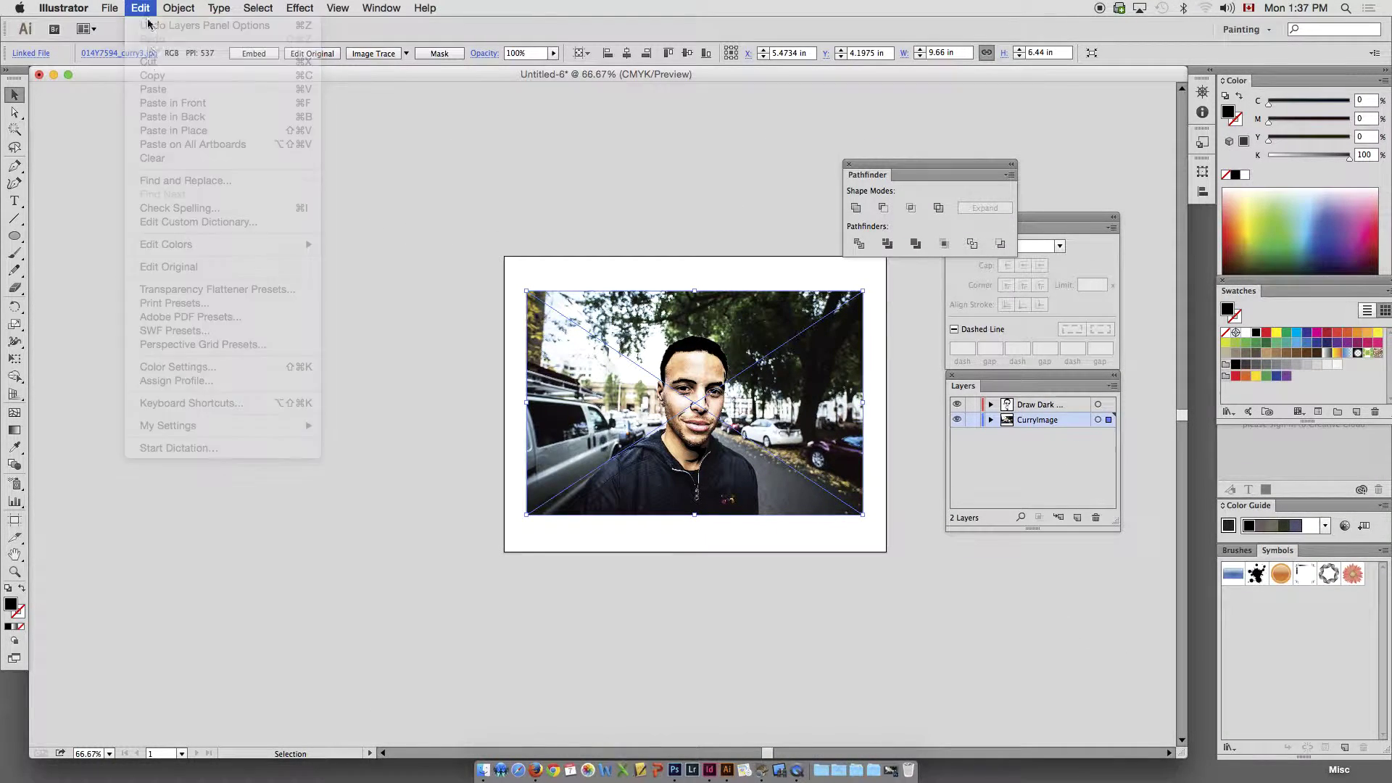
pyautogui.click(140, 8)
pyautogui.click(150, 88)
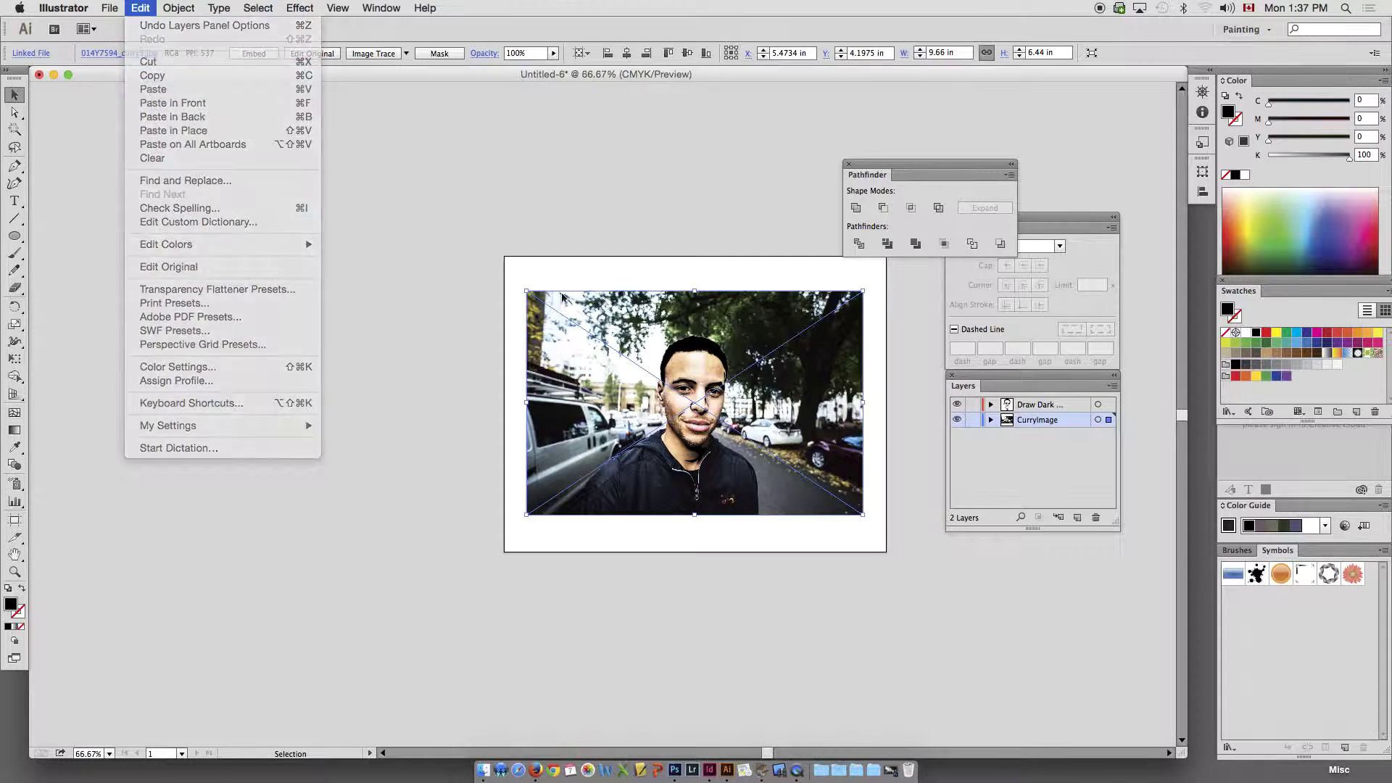
# - Place the duplicate photo off the artboard, to its left, and reassign it to the Draw Dark layer
pyautogui.moveTo(655, 357); pyautogui.dragTo(378, 350)
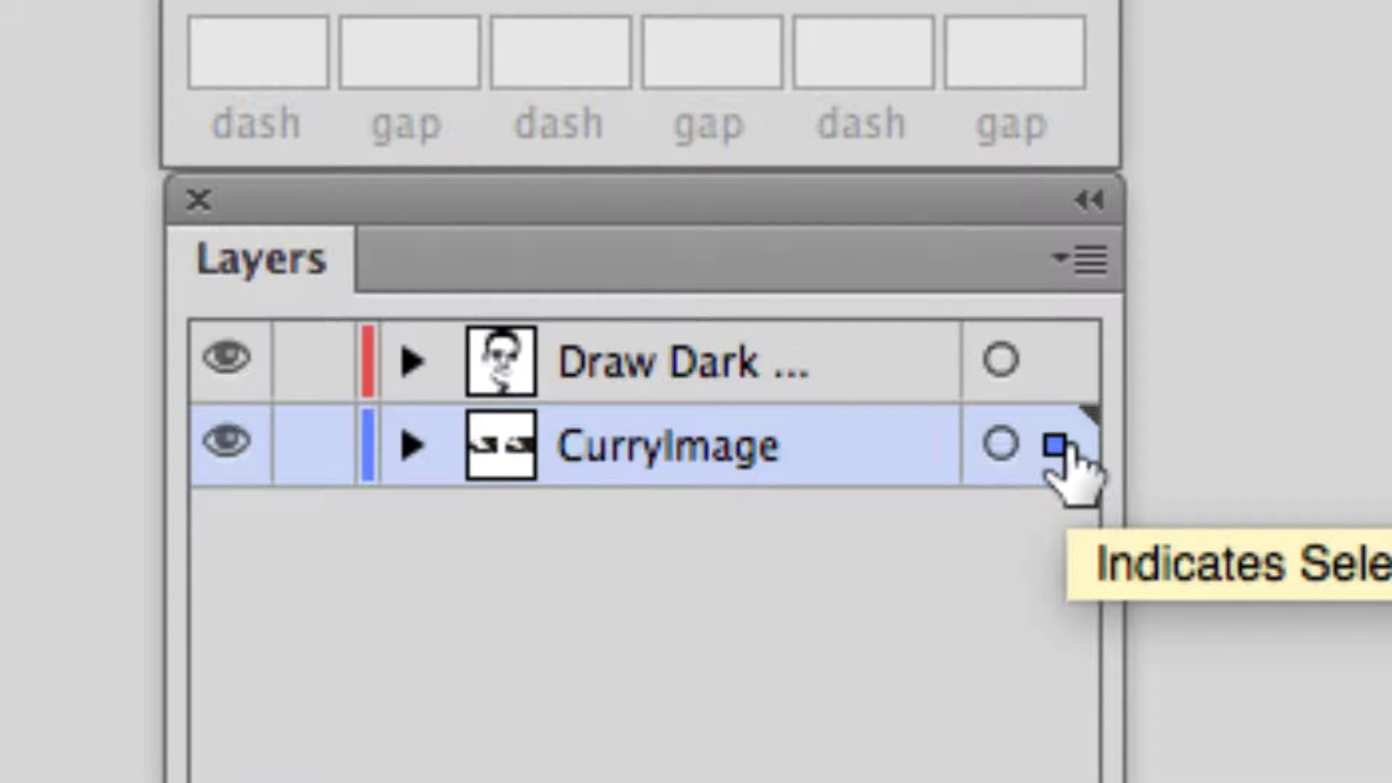
pyautogui.moveTo(1065, 442)
pyautogui.mouseDown()
pyautogui.moveTo(1063, 380)
pyautogui.moveTo(1066, 404)
pyautogui.mouseUp()
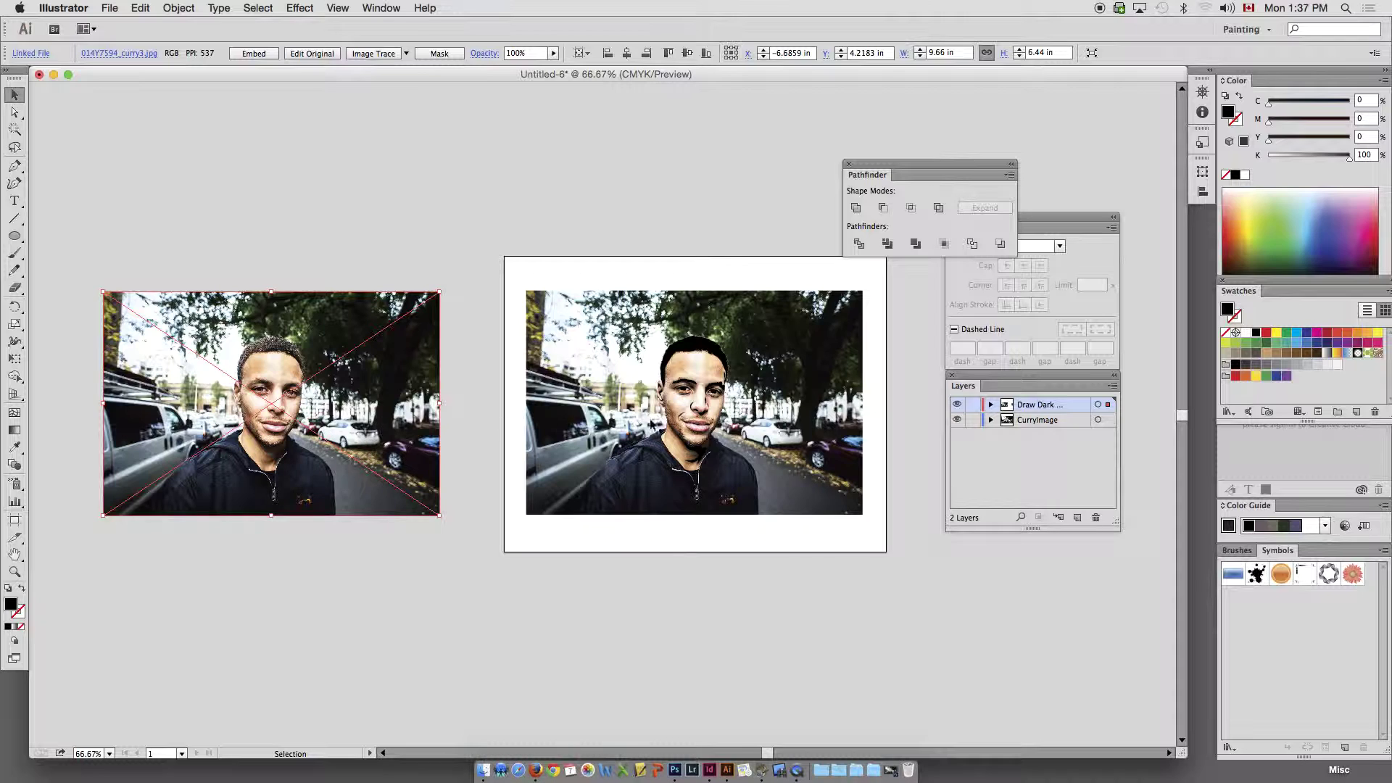
# - Toggle the CurryImage layer's visibility to compare the black artwork with and without the photo behind it
pyautogui.click(957, 421)
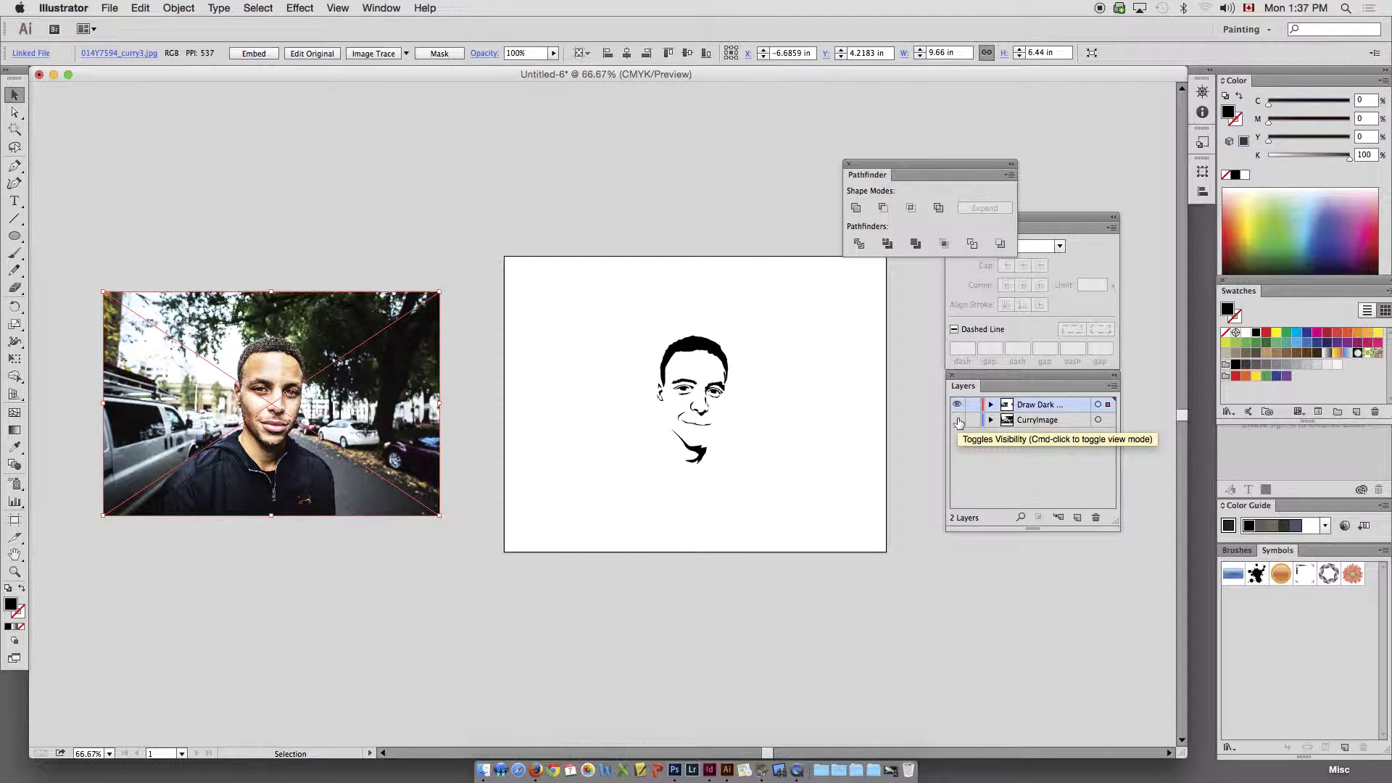
pyautogui.click(958, 420)
pyautogui.click(958, 420)
pyautogui.click(957, 421)
pyautogui.click(957, 421)
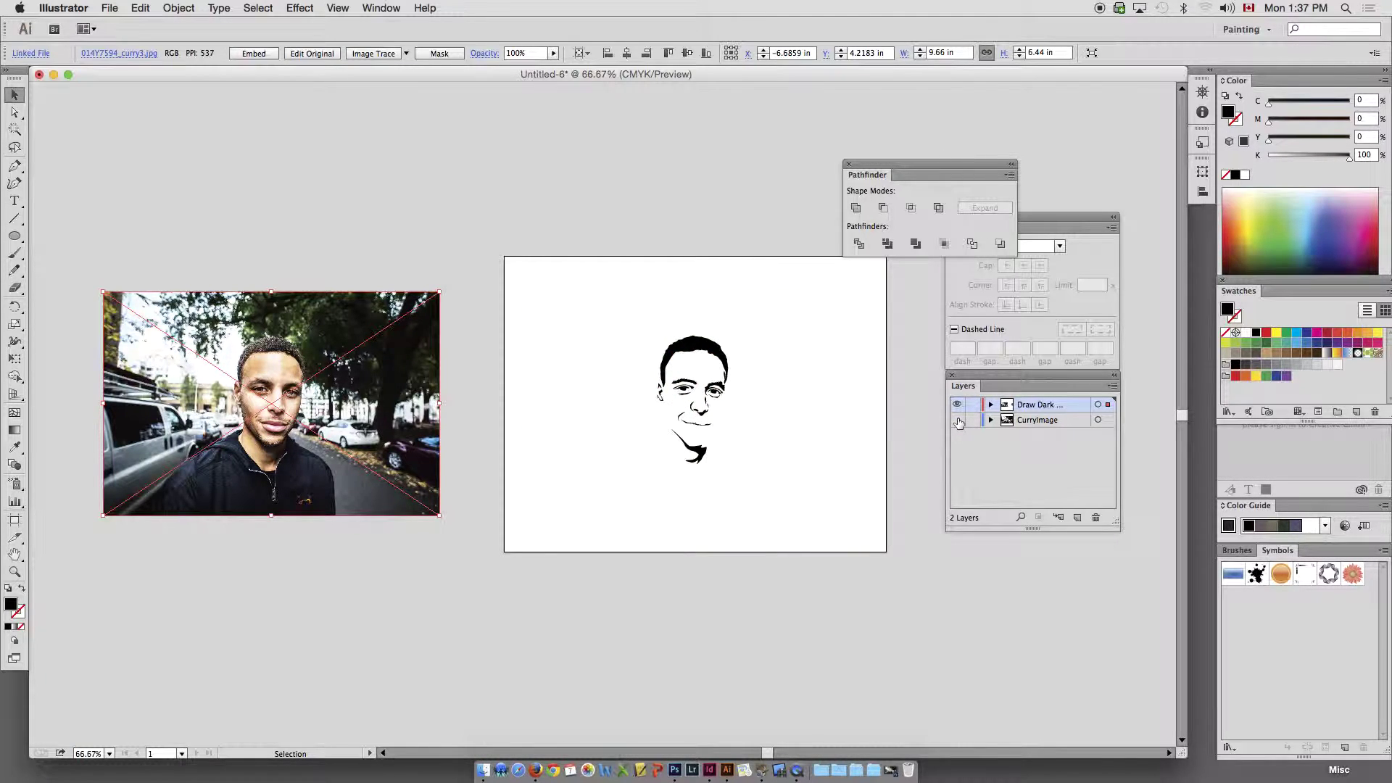
pyautogui.click(958, 421)
pyautogui.click(958, 421)
pyautogui.click(957, 421)
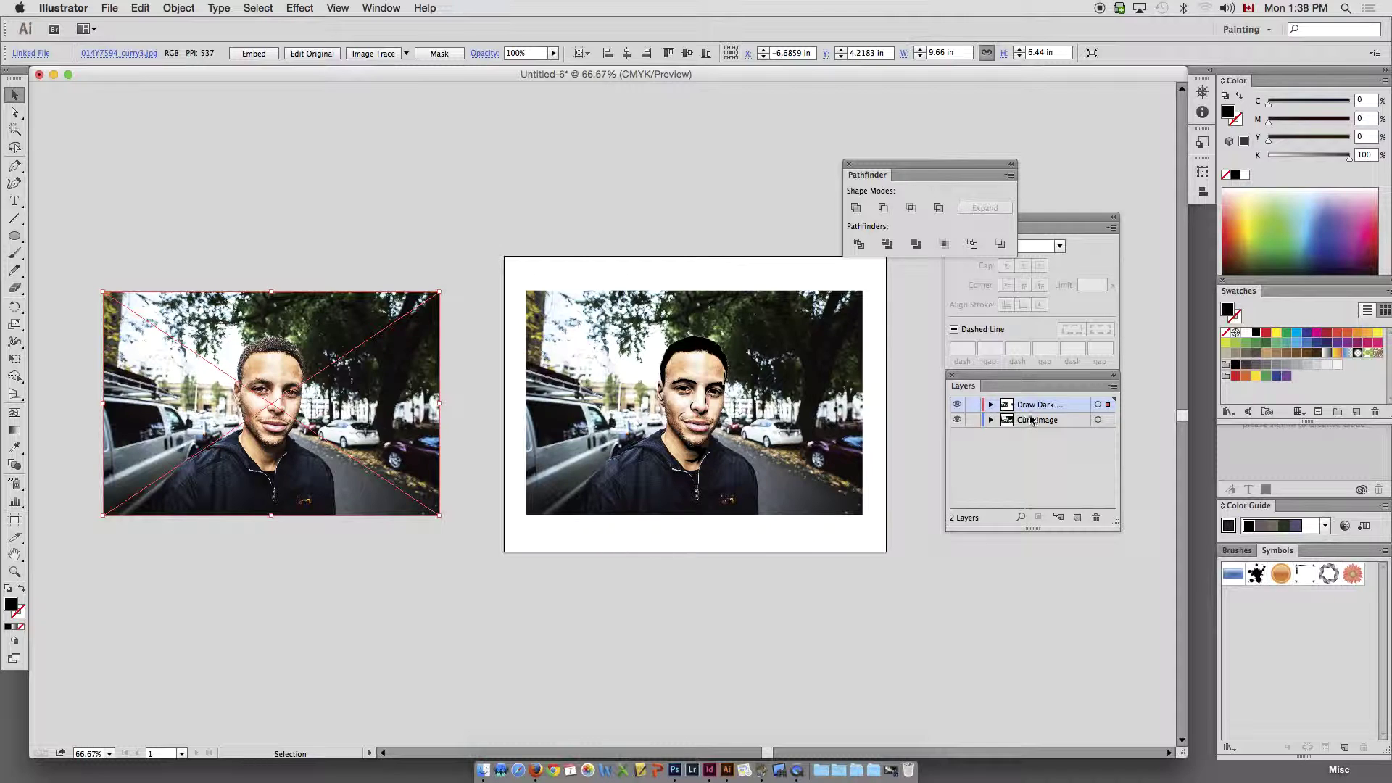
# - Set the CurryImage layer to dim images to 40%
pyautogui.click(1007, 422)
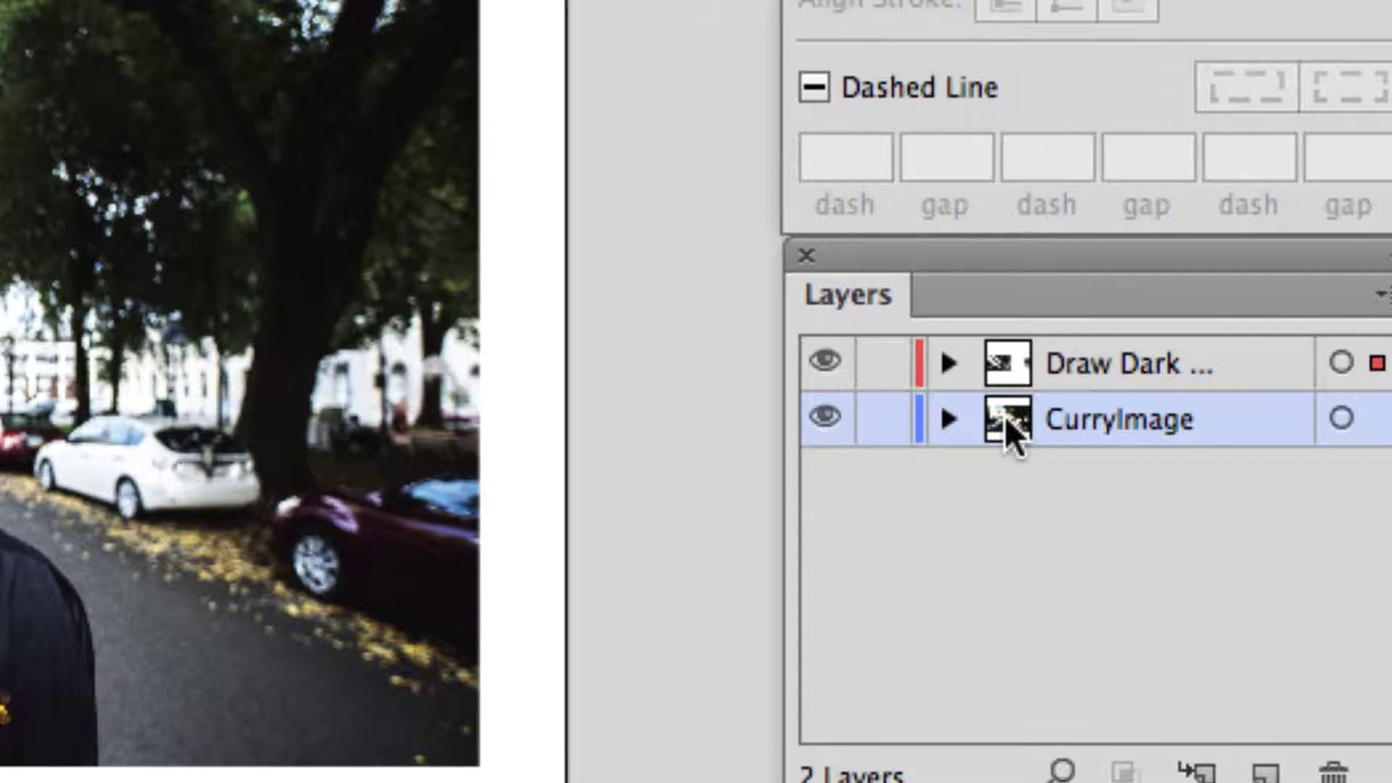
pyautogui.doubleClick(1007, 421)
pyautogui.click(98, 448)
pyautogui.doubleClick(121, 448)
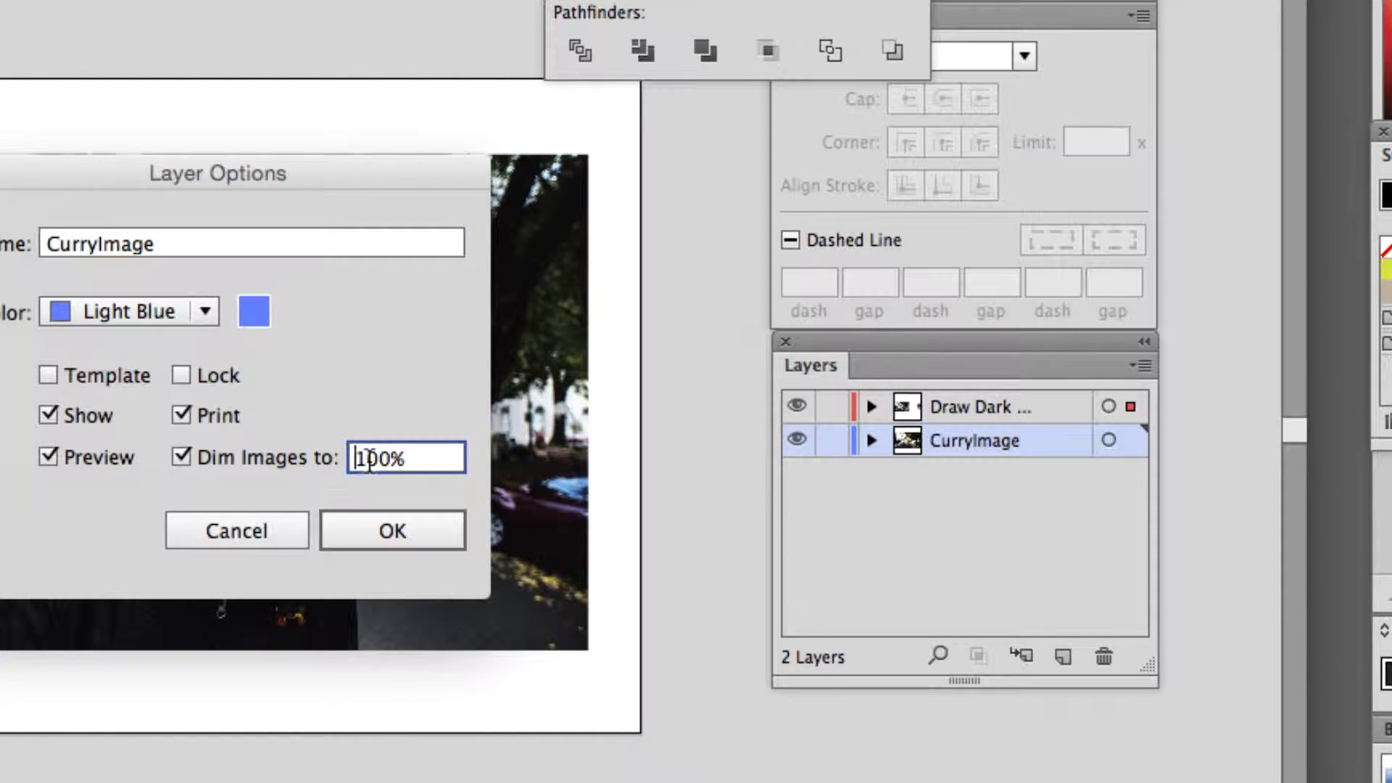
pyautogui.write('40')
pyautogui.press('Return')
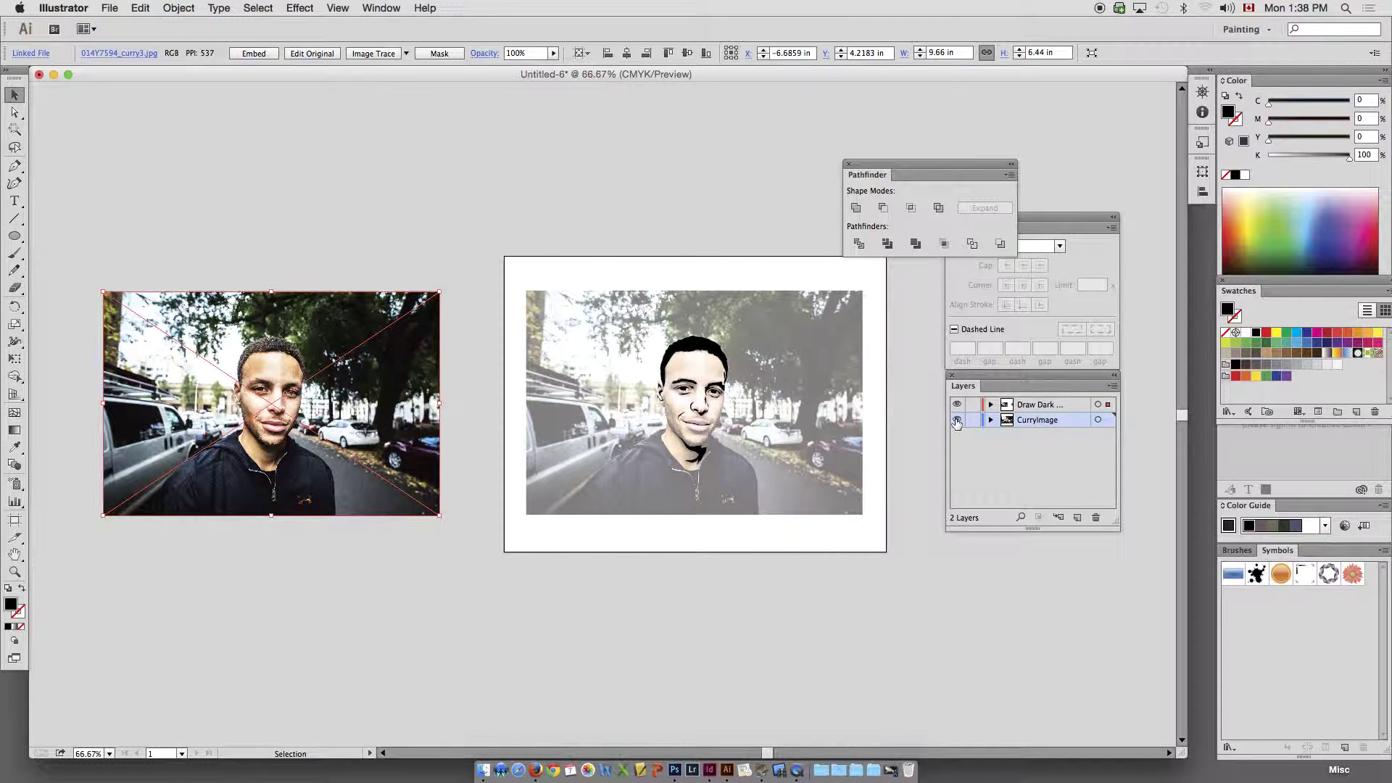
# - Trace the jawline from below the earlobe toward the chin with the Pen tool, using a black stroke and no fill
pyautogui.moveTo(376, 428); pyautogui.dragTo(418, 431)
pyautogui.click(385, 220)
pyautogui.moveTo(483, 281); pyautogui.dragTo(875, 516)
pyautogui.moveTo(656, 406); pyautogui.dragTo(605, 390)
pyautogui.moveTo(467, 259); pyautogui.dragTo(632, 396)
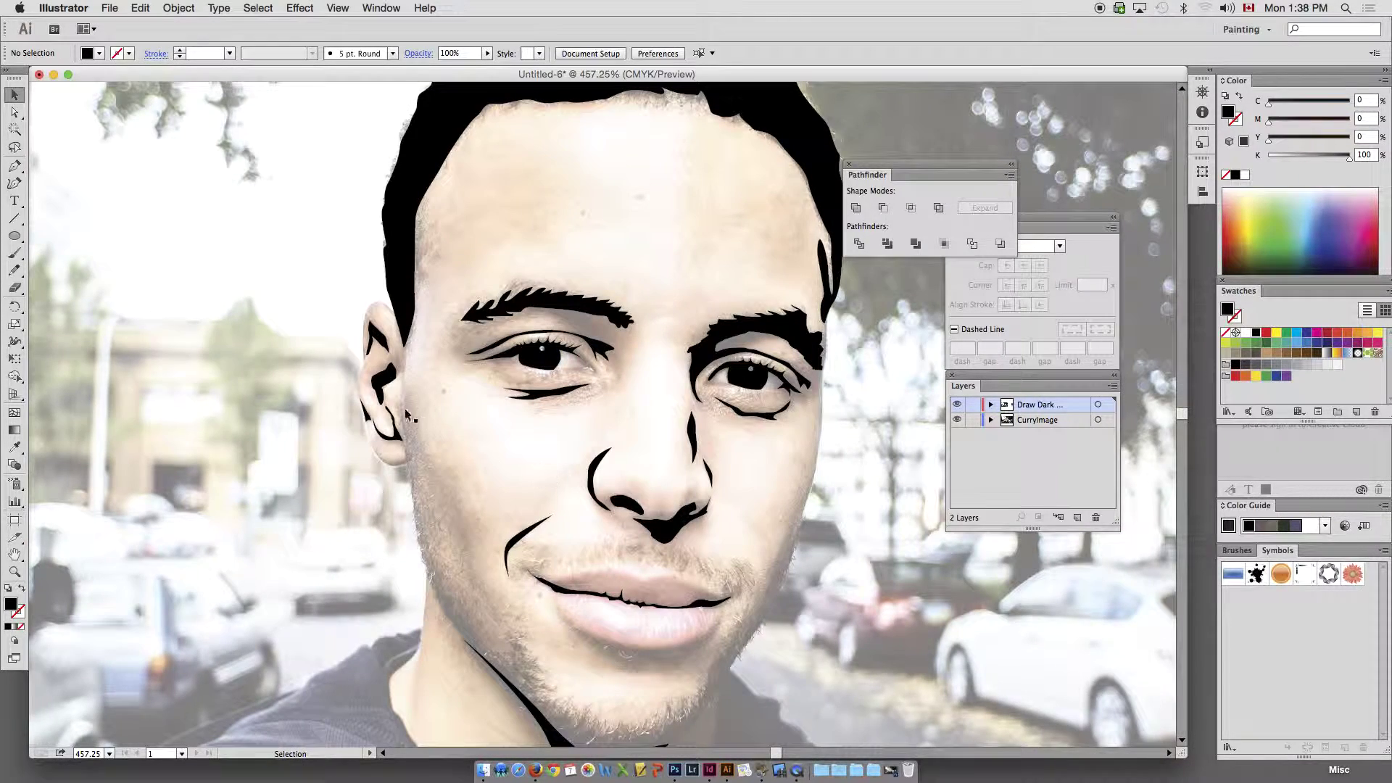
pyautogui.click(15, 168)
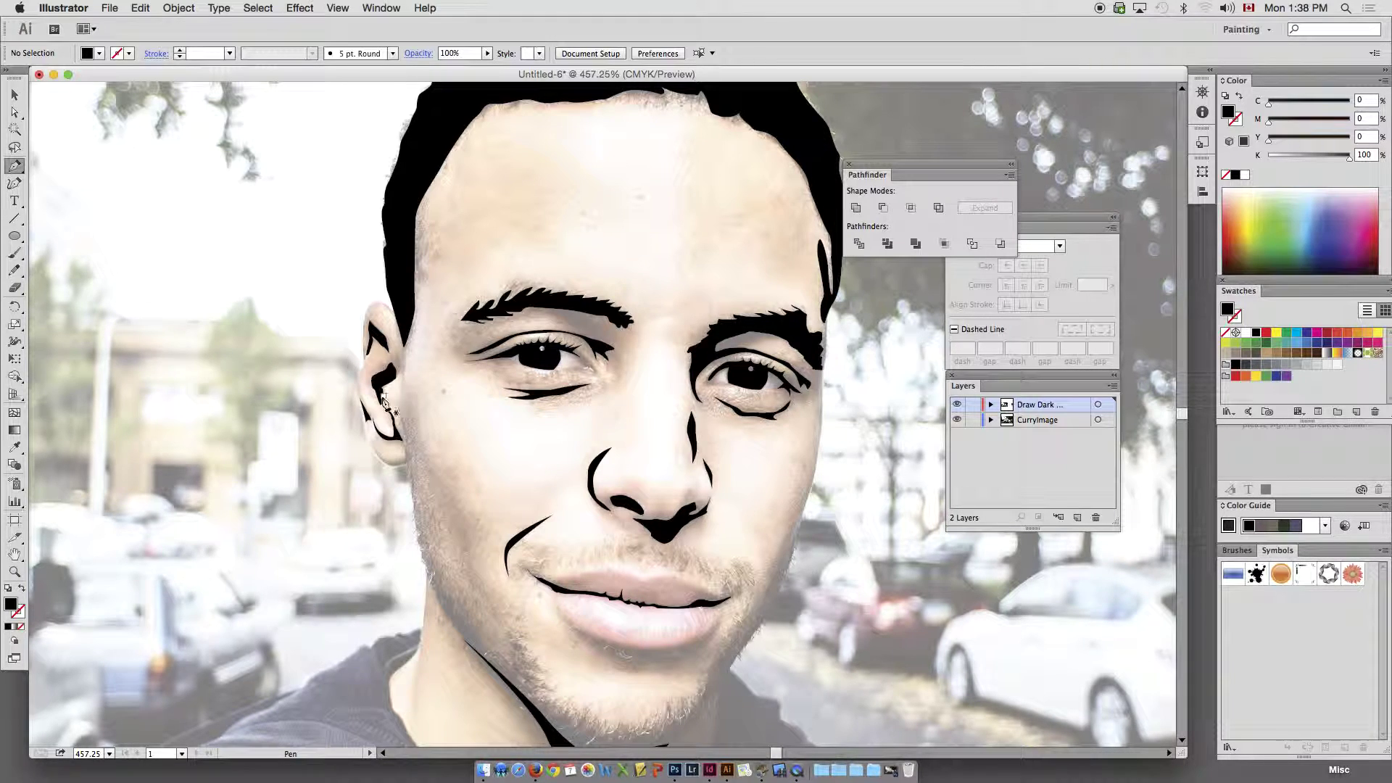
pyautogui.moveTo(406, 460)
pyautogui.mouseDown()
pyautogui.moveTo(387, 385)
pyautogui.moveTo(402, 482)
pyautogui.mouseUp()
pyautogui.moveTo(444, 560); pyautogui.dragTo(455, 576)
pyautogui.moveTo(510, 629); pyautogui.dragTo(3, 602)
pyautogui.click(23, 590)
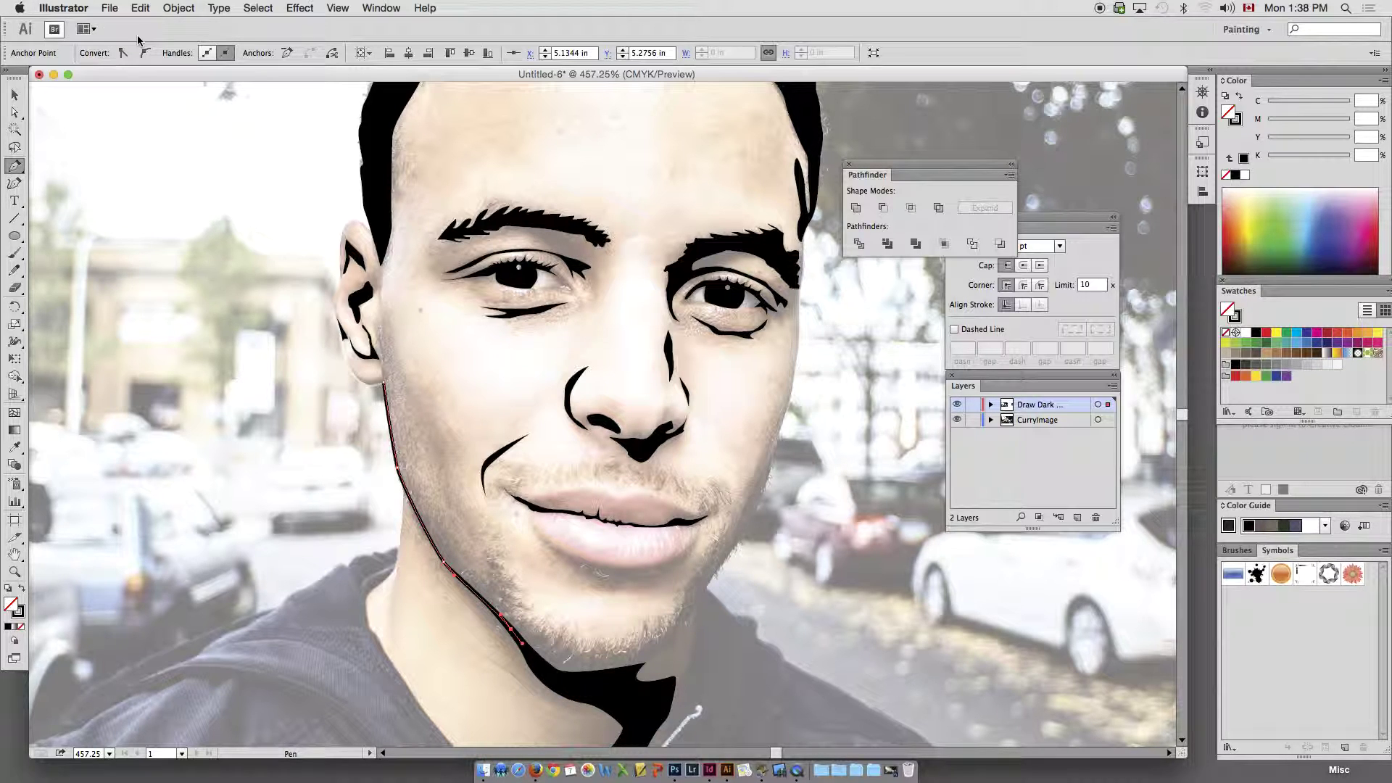
# - Close the Pathfinder controls and set the jaw path's stroke weight to 0.15 pt
pyautogui.click(379, 7)
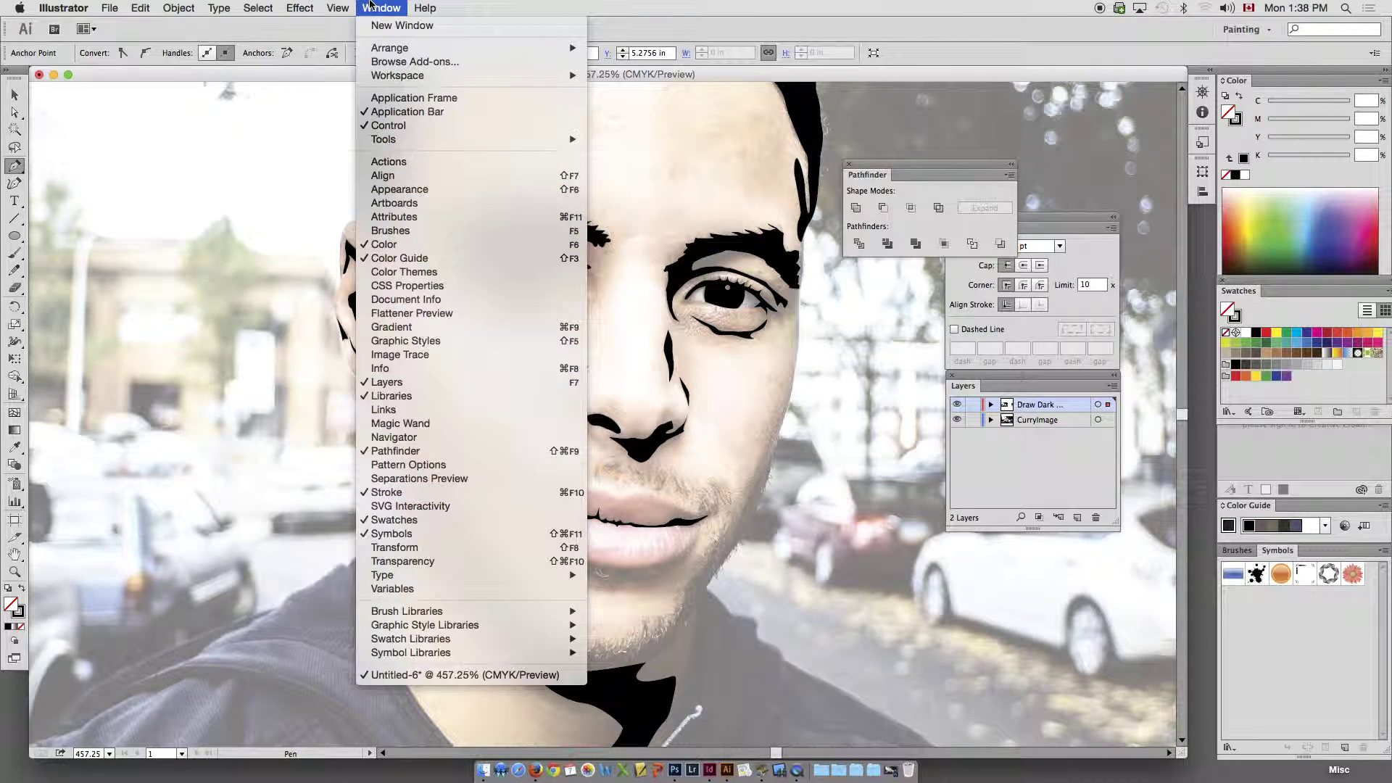
pyautogui.click(371, 5)
pyautogui.click(849, 164)
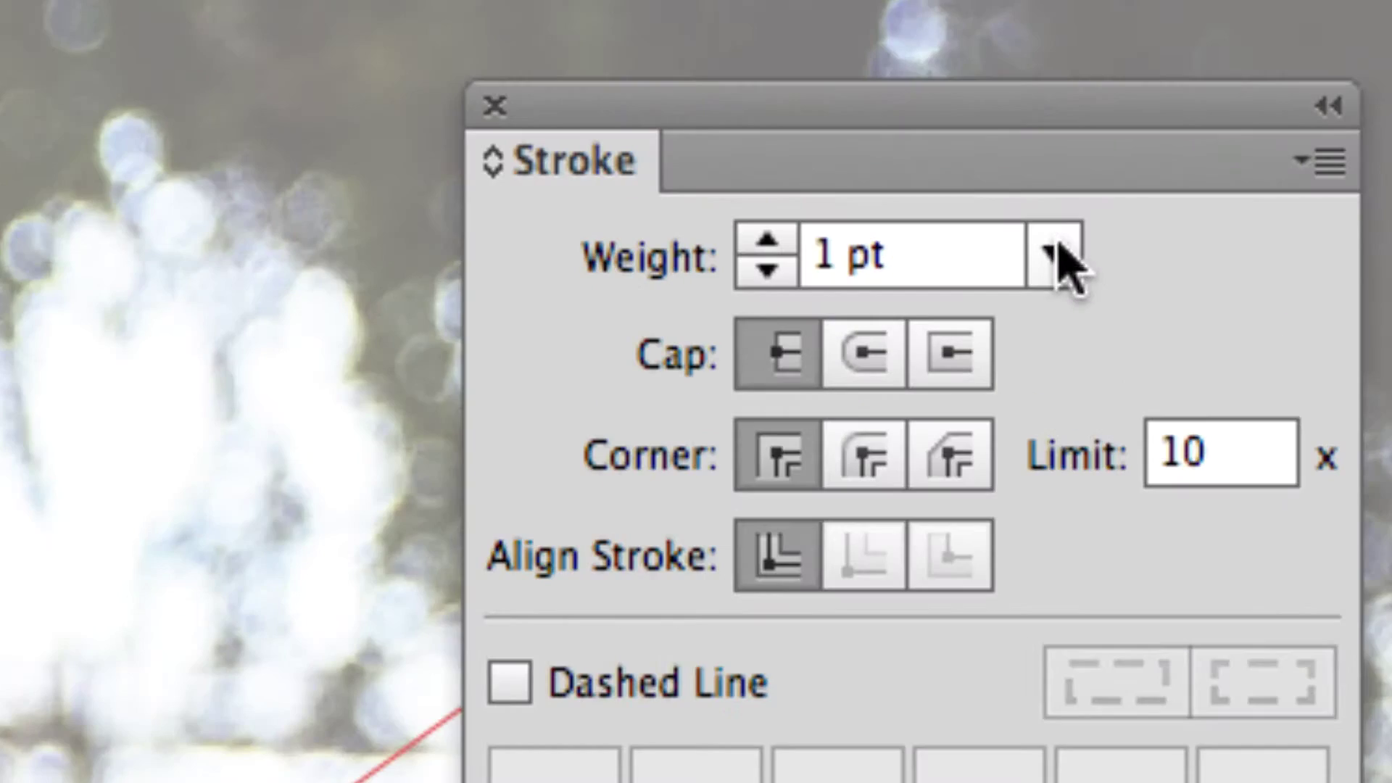
pyautogui.click(1045, 247)
pyautogui.write('0.1')
pyautogui.press('BackSpace')
pyautogui.write('15')
pyautogui.press('Return')
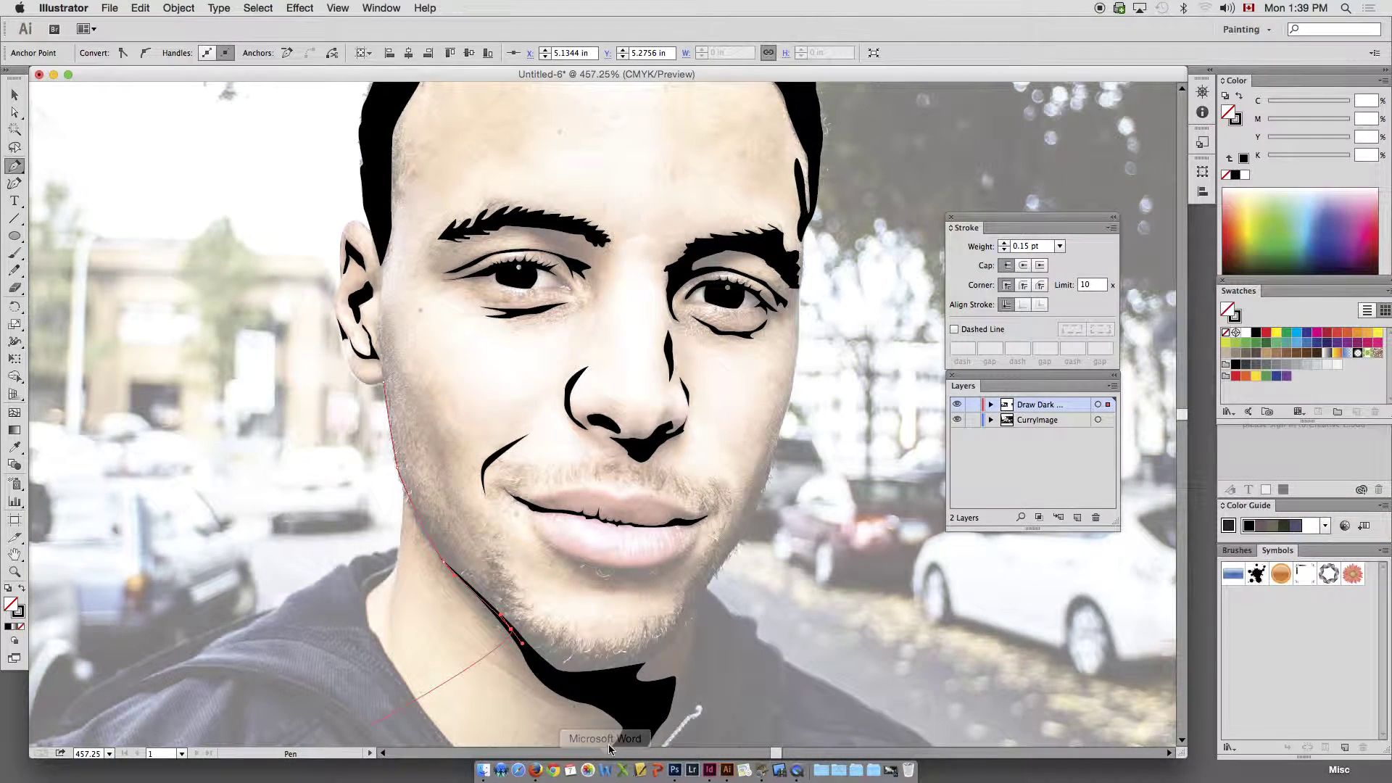
# - Extend the jaw path beneath the chin inside the black neck shadow, using Outline view to reach the shadow's upper tip
pyautogui.click(524, 656)
pyautogui.moveTo(553, 671); pyautogui.dragTo(565, 674)
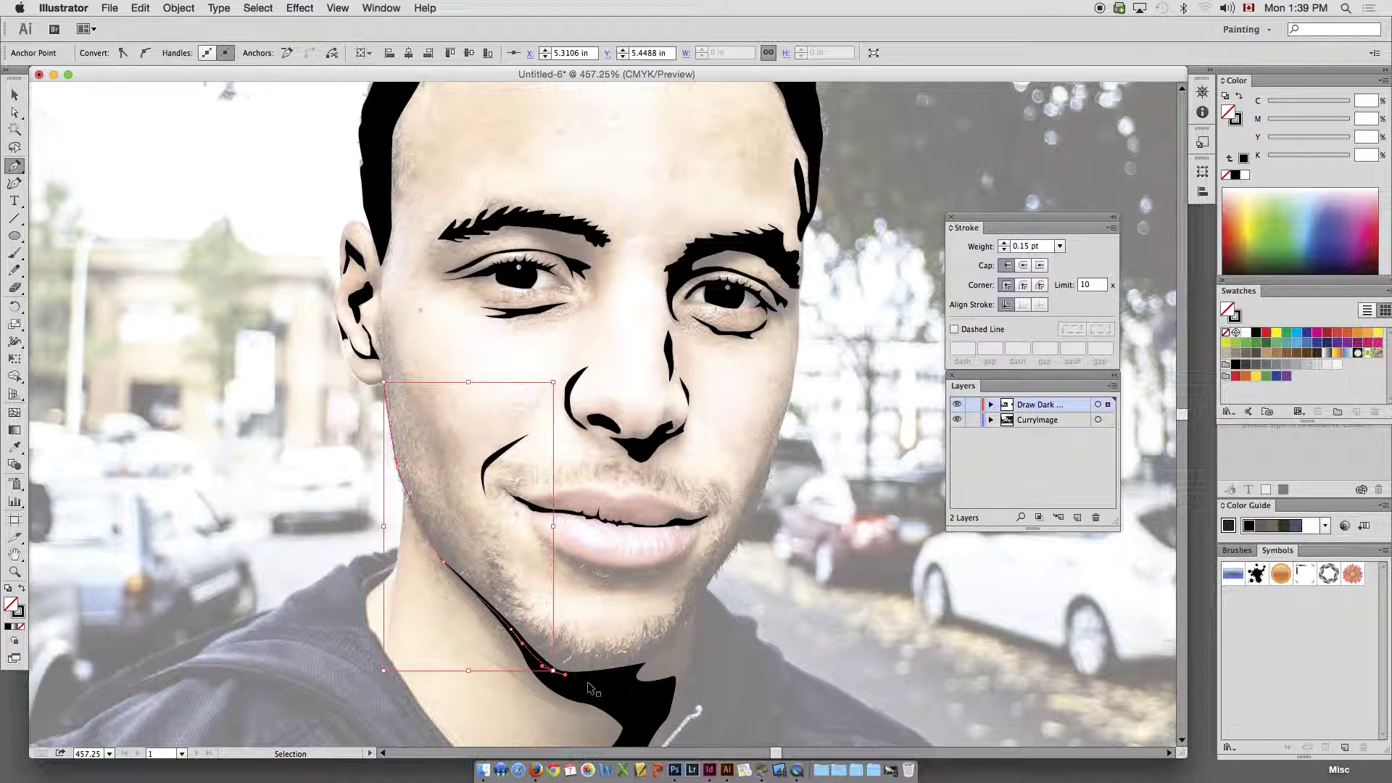
pyautogui.press('super+y')
pyautogui.scroll(-3, 609, 646)
pyautogui.moveTo(602, 600); pyautogui.dragTo(625, 585)
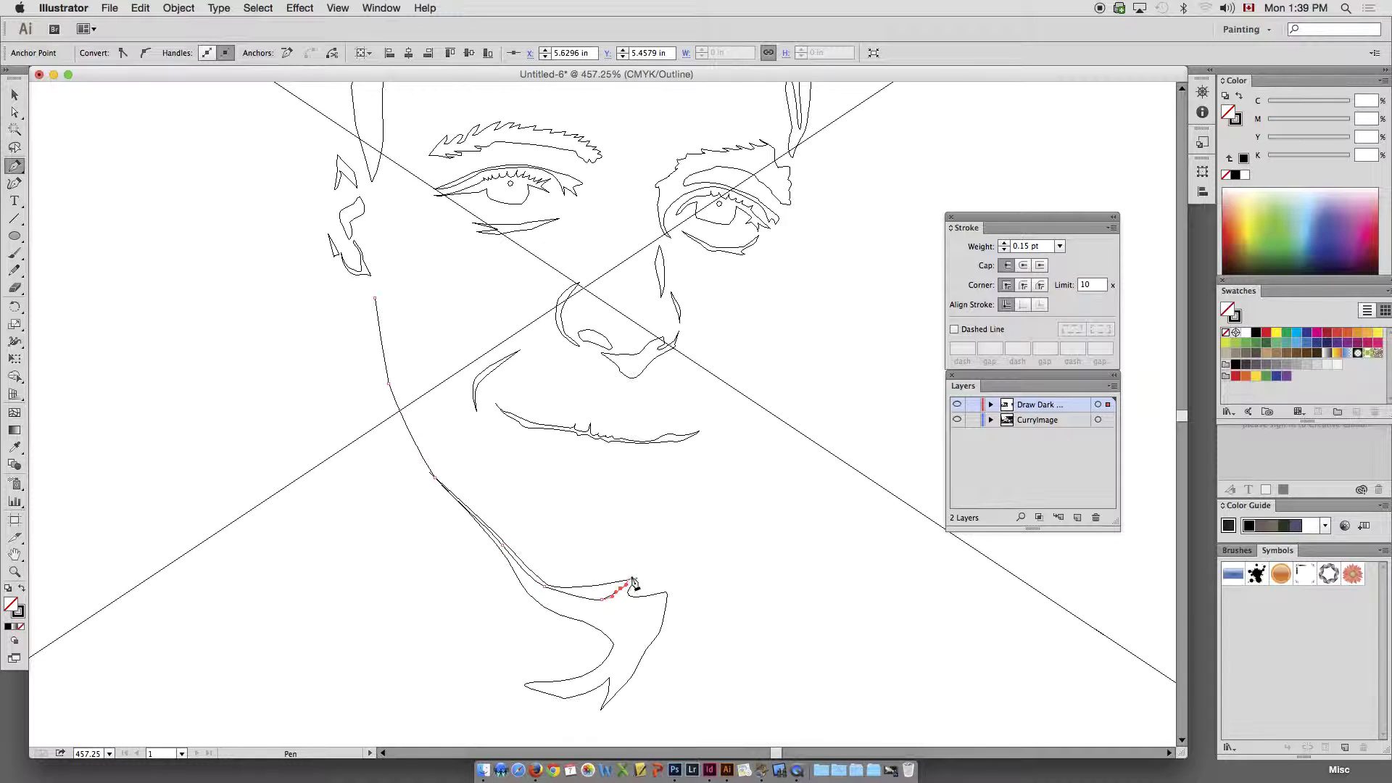
# - Return to Preview view and continue the face outline from the chin toward the opposite jaw, undoing the last two changes
pyautogui.press('super+y')
pyautogui.press('super+equal')
pyautogui.press('super+equal')
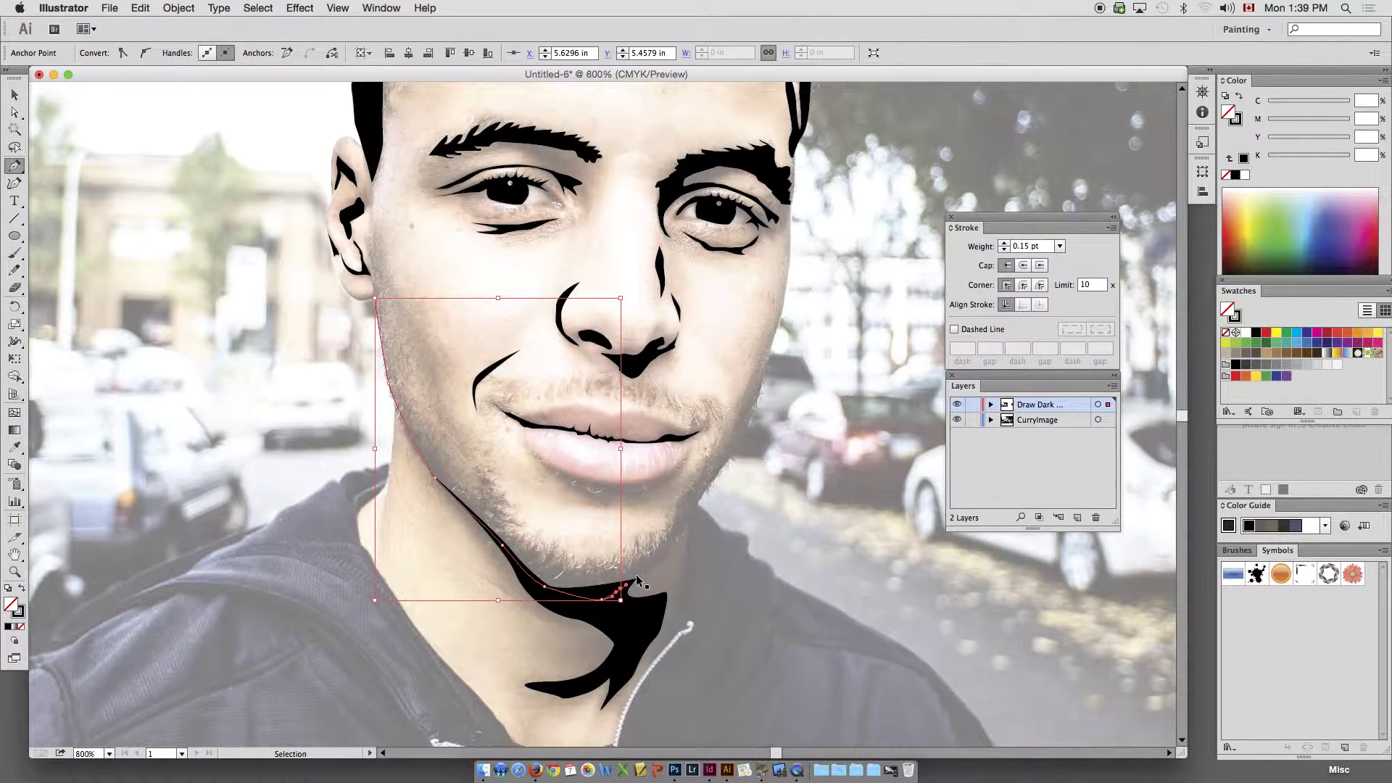
pyautogui.moveTo(755, 579); pyautogui.dragTo(751, 535)
pyautogui.moveTo(668, 649); pyautogui.dragTo(760, 535)
pyautogui.press('super+z')
pyautogui.press('super+z')
# - Continue the face outline up the far cheek, past the eye, to the bottom of the sideburn at the temple
pyautogui.moveTo(805, 463); pyautogui.dragTo(818, 443)
pyautogui.press('space')
pyautogui.moveTo(876, 326); pyautogui.dragTo(838, 457)
pyautogui.press('space')
pyautogui.moveTo(838, 393); pyautogui.dragTo(839, 380)
pyautogui.moveTo(846, 308); pyautogui.dragTo(834, 465)
pyautogui.click(840, 435)
# - In Outline view, run the face path with straight segments through the inside of the hair shape to the opposite temple
pyautogui.hotkey('ctrl', 'y')
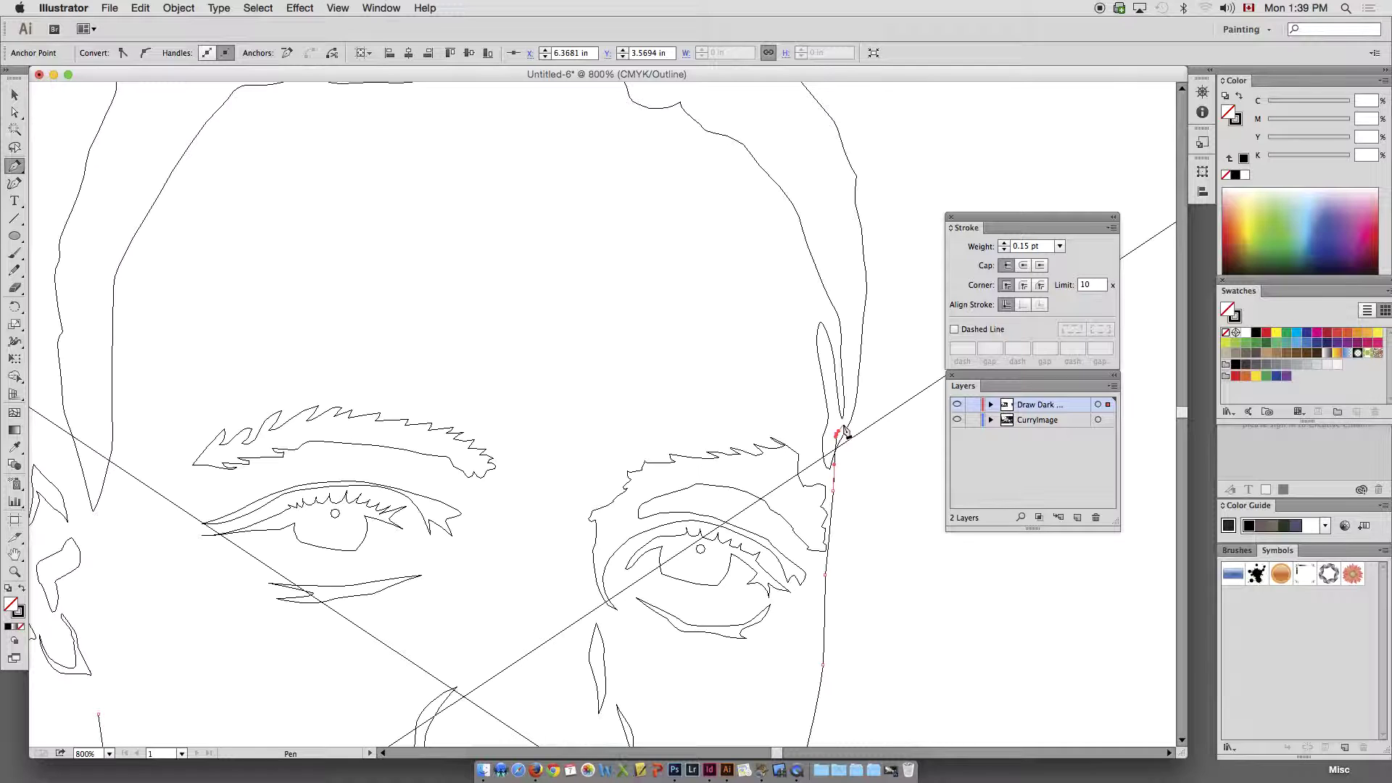
pyautogui.click(855, 374)
pyautogui.click(844, 238)
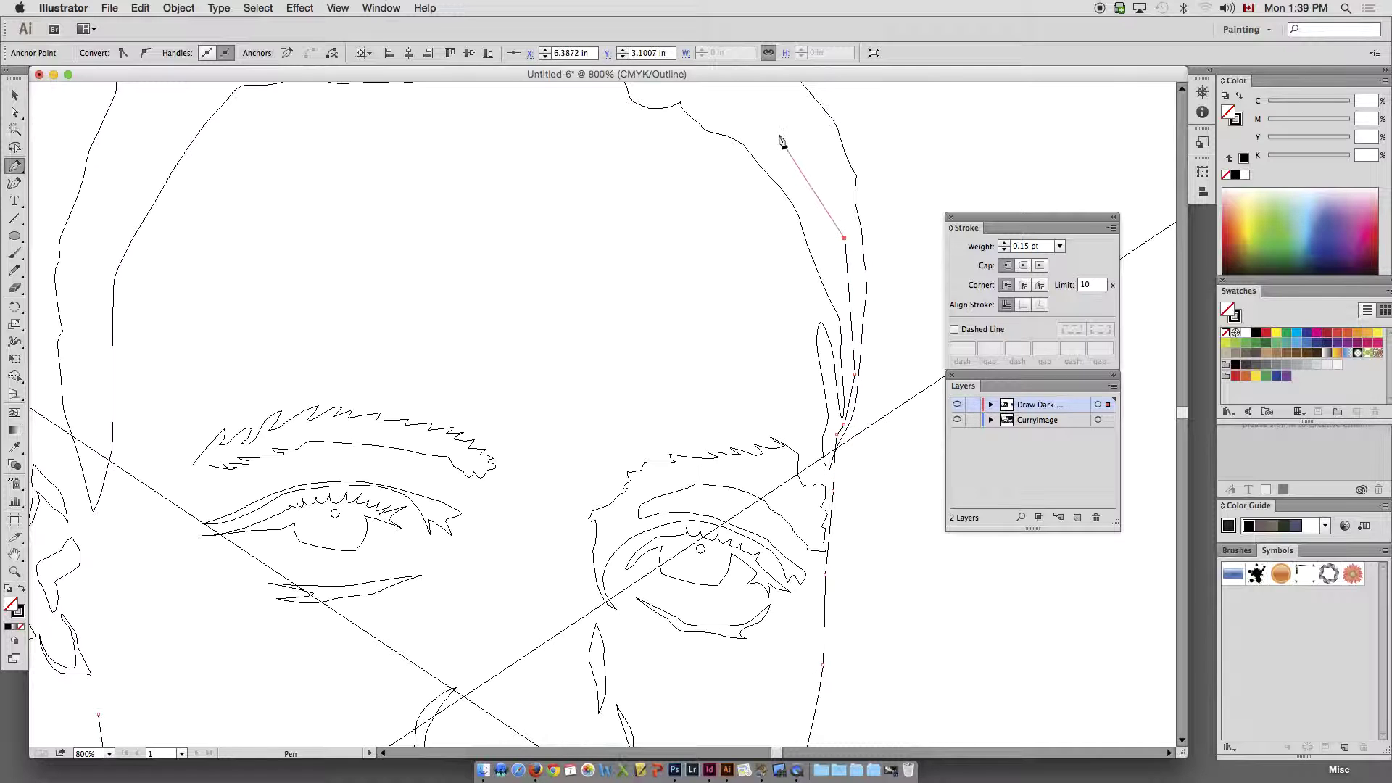
pyautogui.scroll(7, 781, 144)
pyautogui.click(646, 274)
pyautogui.click(412, 266)
pyautogui.click(288, 311)
pyautogui.scroll(-5, 283, 379)
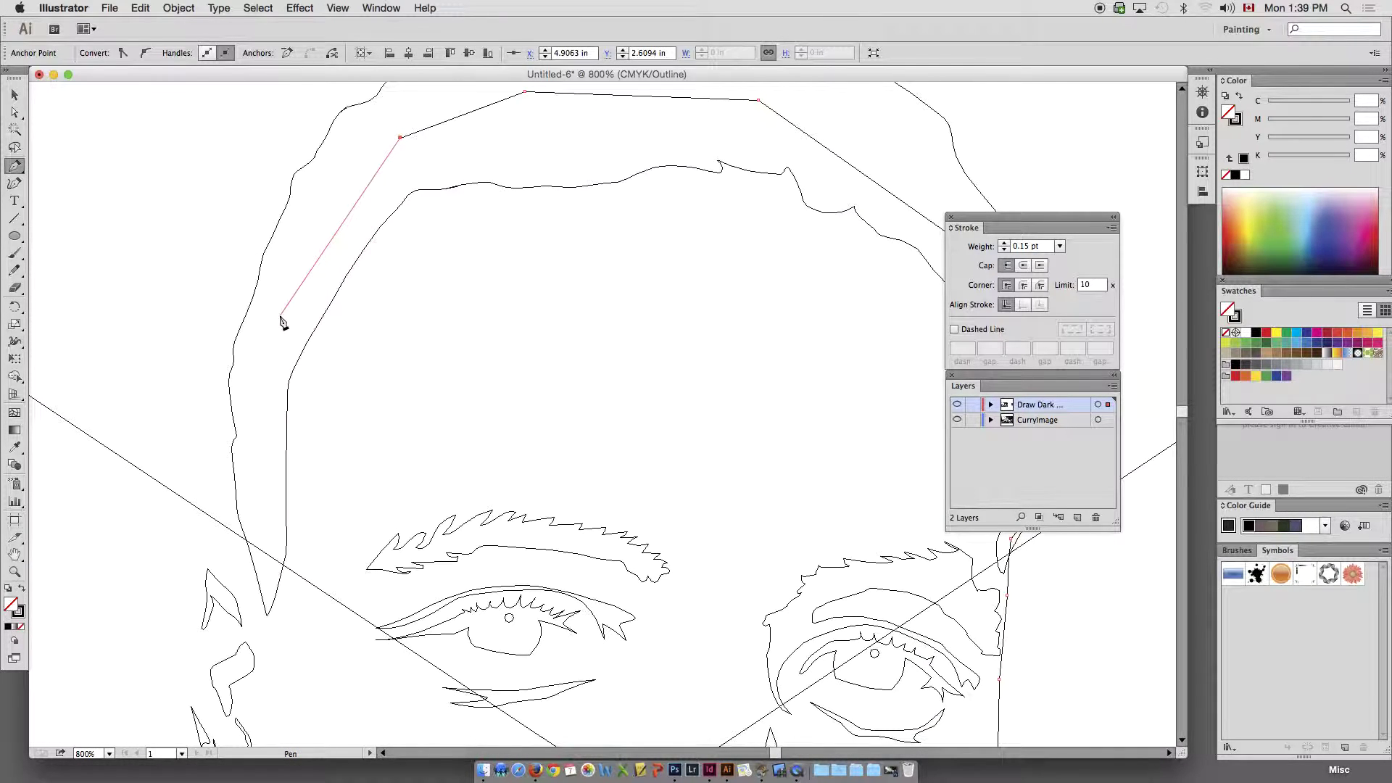
pyautogui.scroll(-2, 280, 305)
pyautogui.click(282, 192)
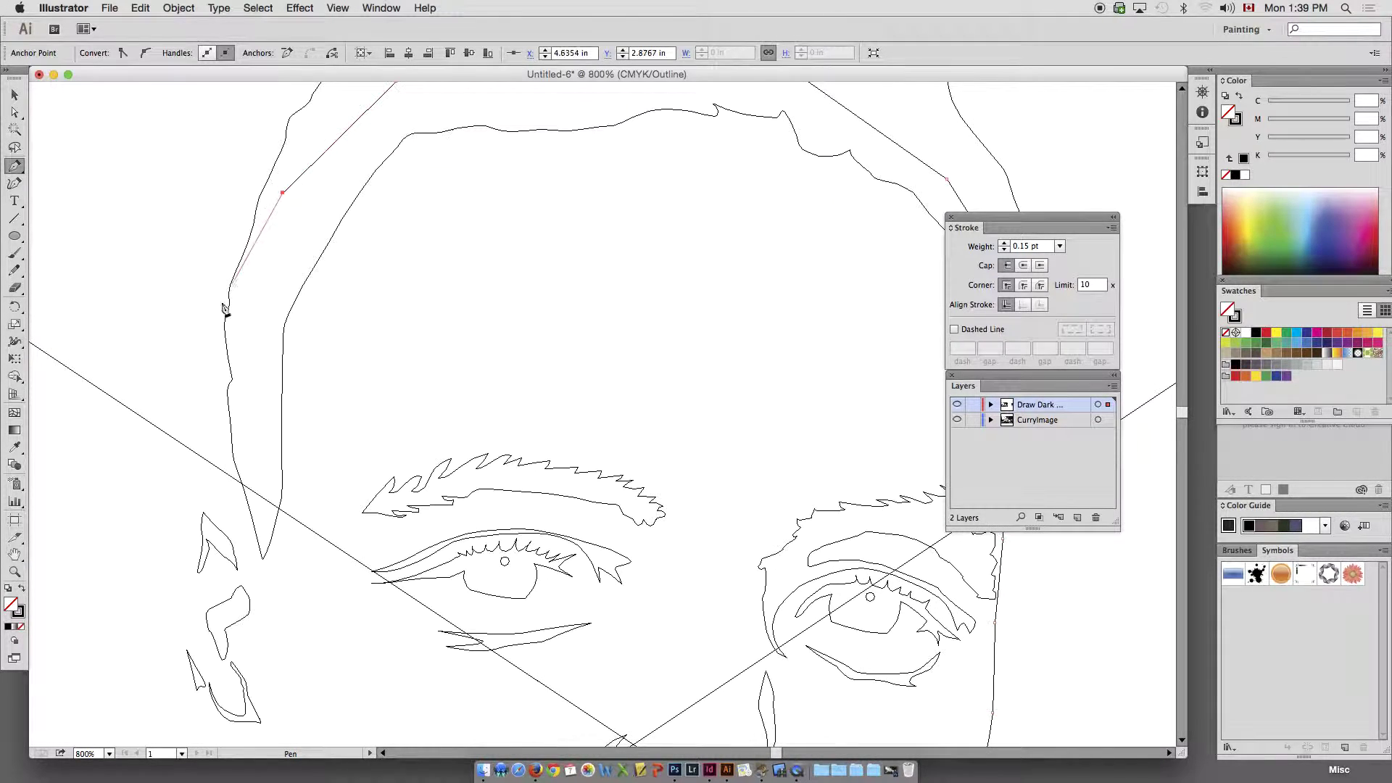
pyautogui.click(250, 363)
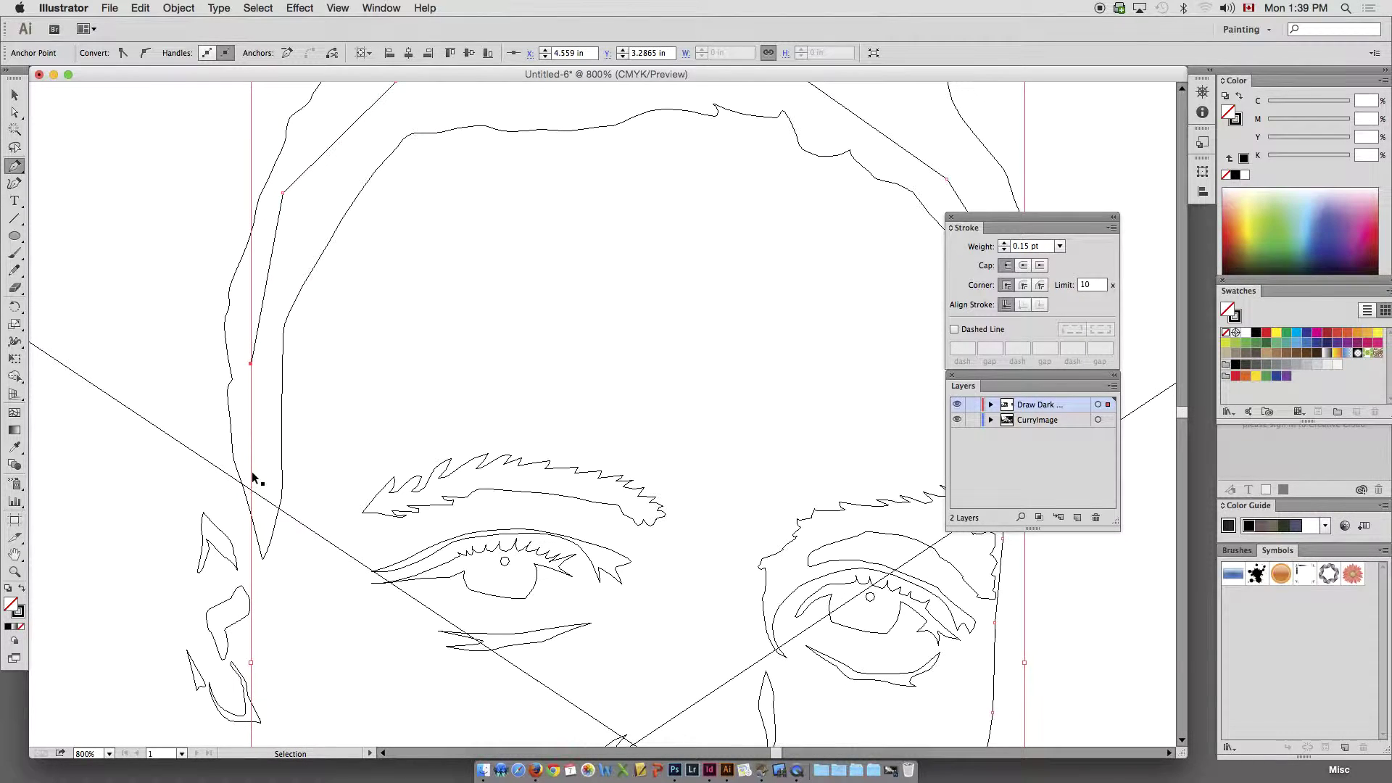
# - Return to Preview view and continue the face outline down inside the black sideburn beside the near ear
pyautogui.hotkey('ctrl', 'y')
pyautogui.moveTo(250, 472); pyautogui.dragTo(251, 346)
pyautogui.click(273, 336)
pyautogui.click(262, 392)
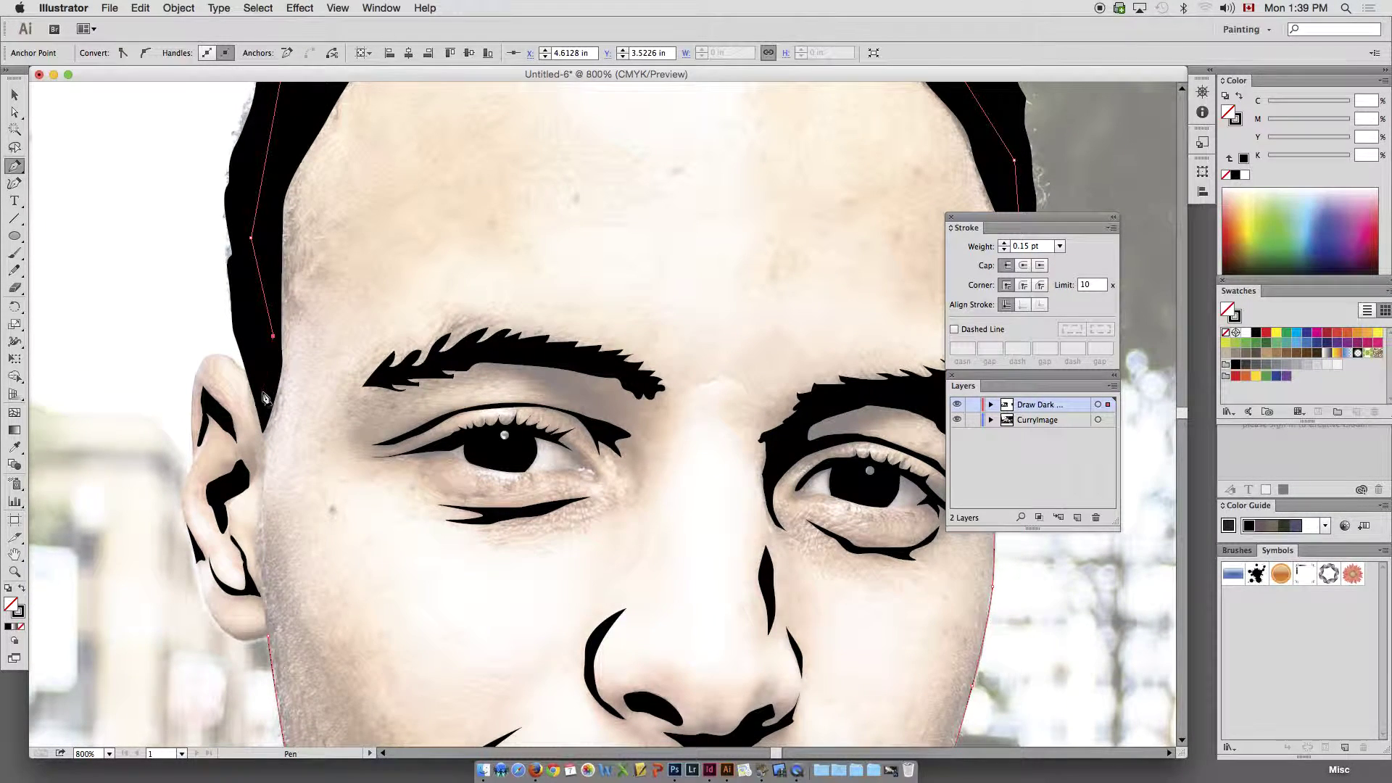
# - Extend the face outline from the sideburn onto the top edge of the ear, checking it in Outline view
pyautogui.click(248, 370)
pyautogui.moveTo(237, 364); pyautogui.dragTo(227, 356)
pyautogui.click(338, 8)
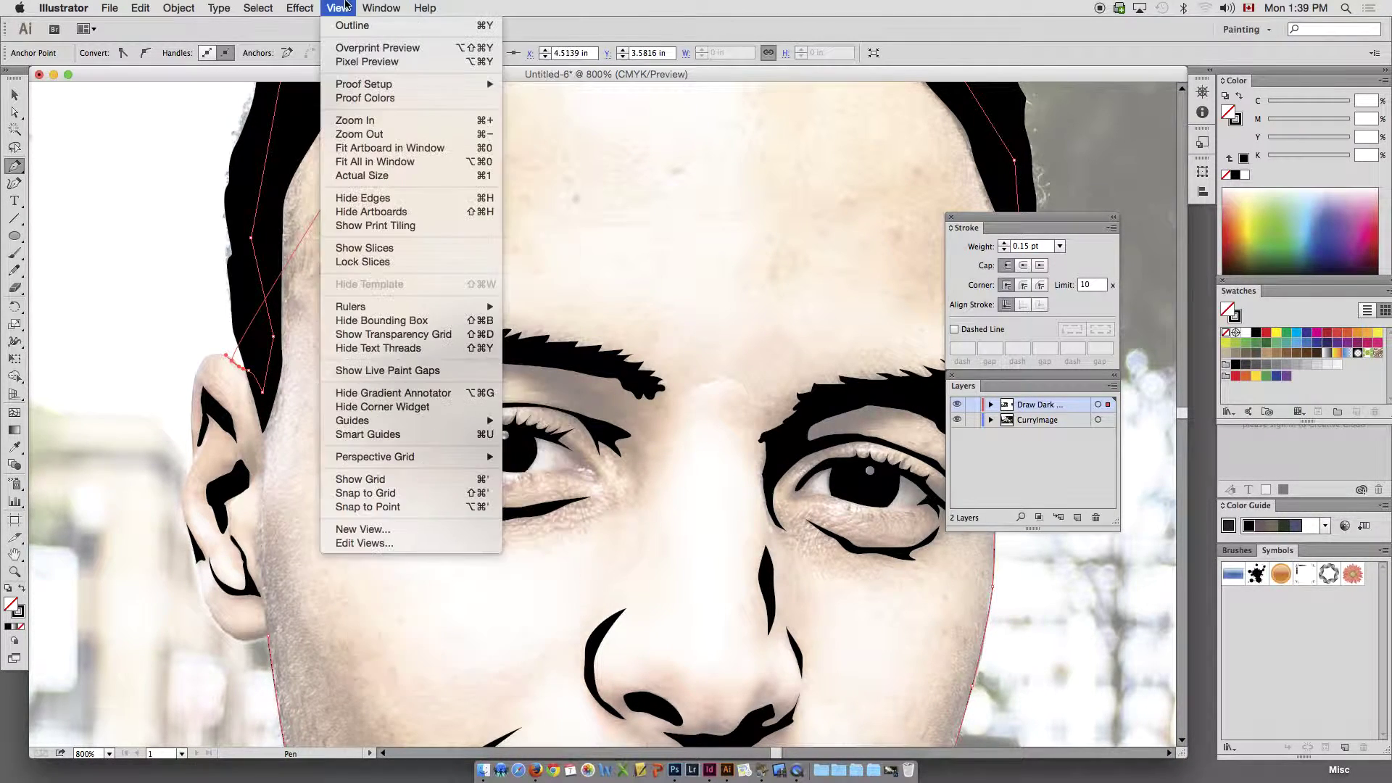
pyautogui.click(351, 26)
pyautogui.click(337, 8)
pyautogui.click(339, 6)
pyautogui.press('super+y')
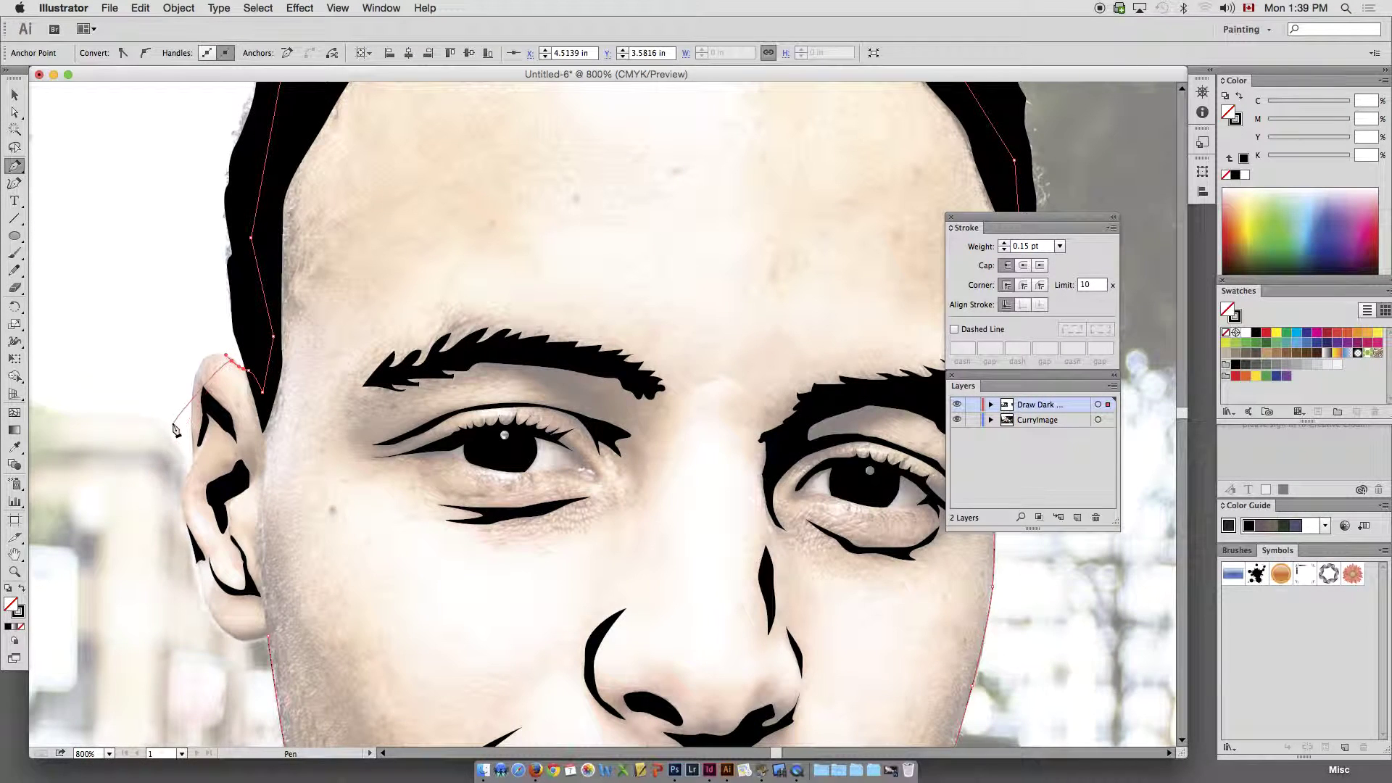
# - Trace the ear's outer edge down around the lobe and close the face outline at its starting point on the jaw
pyautogui.moveTo(202, 361); pyautogui.dragTo(197, 372)
pyautogui.click(191, 422)
pyautogui.click(192, 467)
pyautogui.moveTo(181, 495); pyautogui.dragTo(198, 562)
pyautogui.moveTo(211, 615); pyautogui.dragTo(248, 644)
pyautogui.click(270, 639)
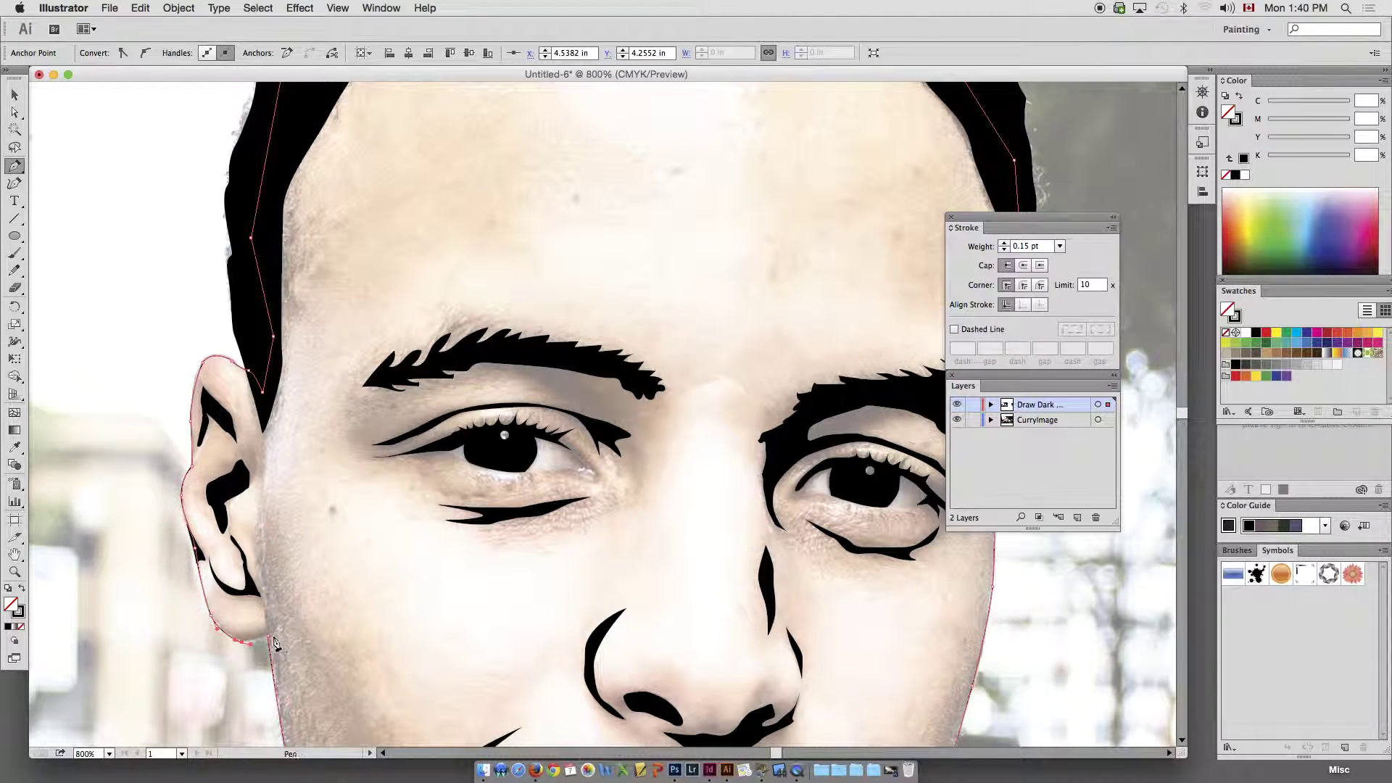
pyautogui.click(269, 638)
# - Look over the closed face outline and compare it with the full-colour reference photo beside the artboard
pyautogui.moveTo(395, 569); pyautogui.dragTo(310, 274)
pyautogui.keyDown('alt'); pyautogui.keyDown('super'); pyautogui.click(429, 461); pyautogui.keyUp('super'); pyautogui.keyUp('alt')
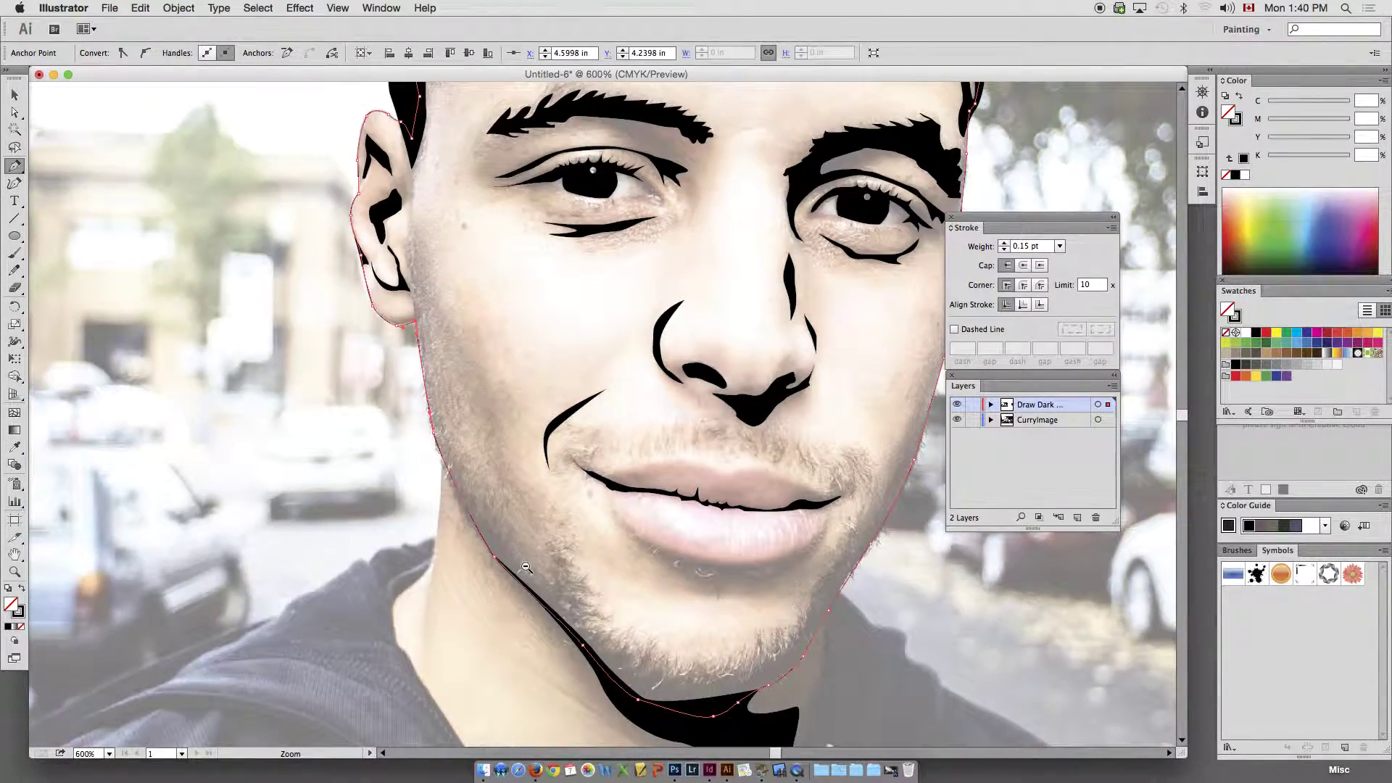
pyautogui.keyDown('alt'); pyautogui.keyDown('super'); pyautogui.click(531, 569); pyautogui.keyUp('super'); pyautogui.keyUp('alt')
pyautogui.moveTo(630, 509); pyautogui.dragTo(388, 684)
pyautogui.moveTo(442, 500); pyautogui.dragTo(391, 562)
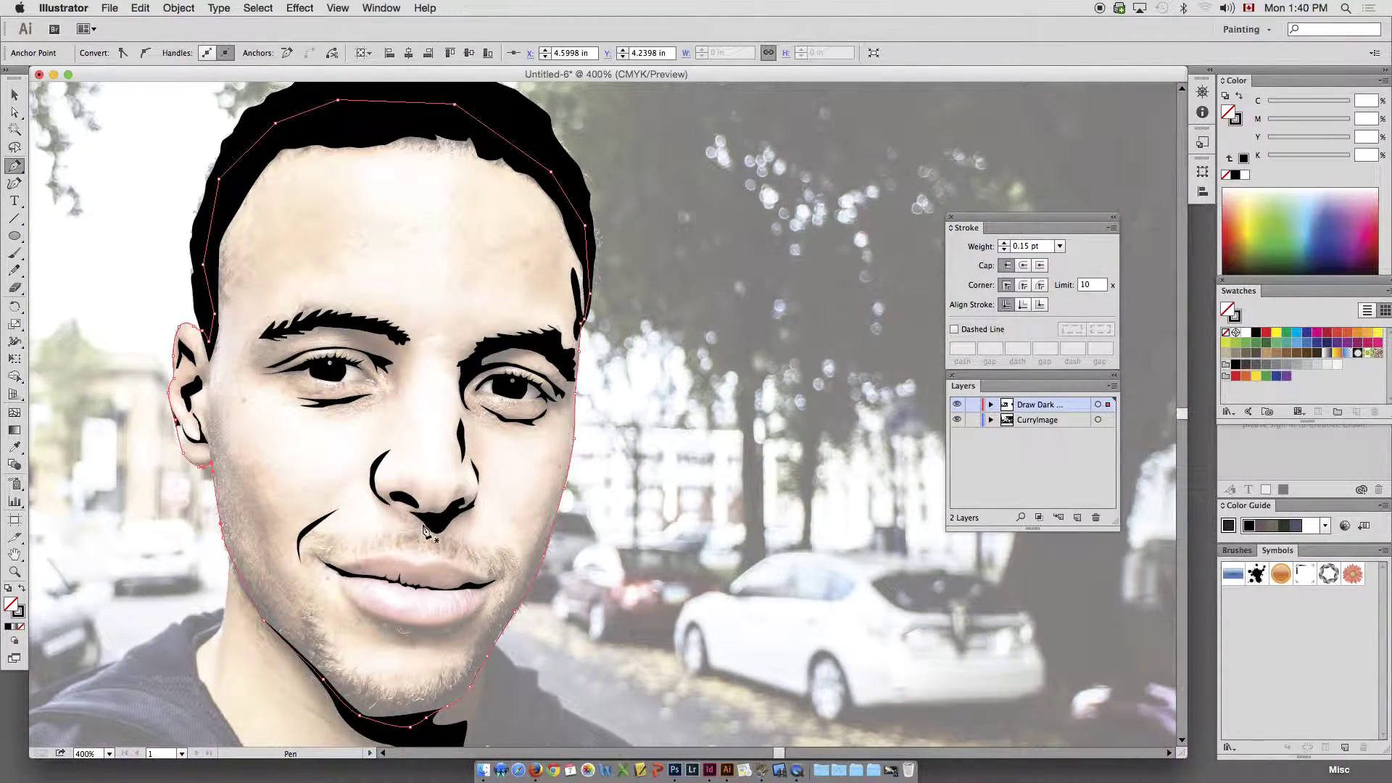
pyautogui.keyDown('alt'); pyautogui.keyDown('super'); pyautogui.click(419, 374); pyautogui.keyUp('super'); pyautogui.keyUp('alt')
pyautogui.moveTo(418, 375); pyautogui.dragTo(611, 319)
pyautogui.press('super+minus')
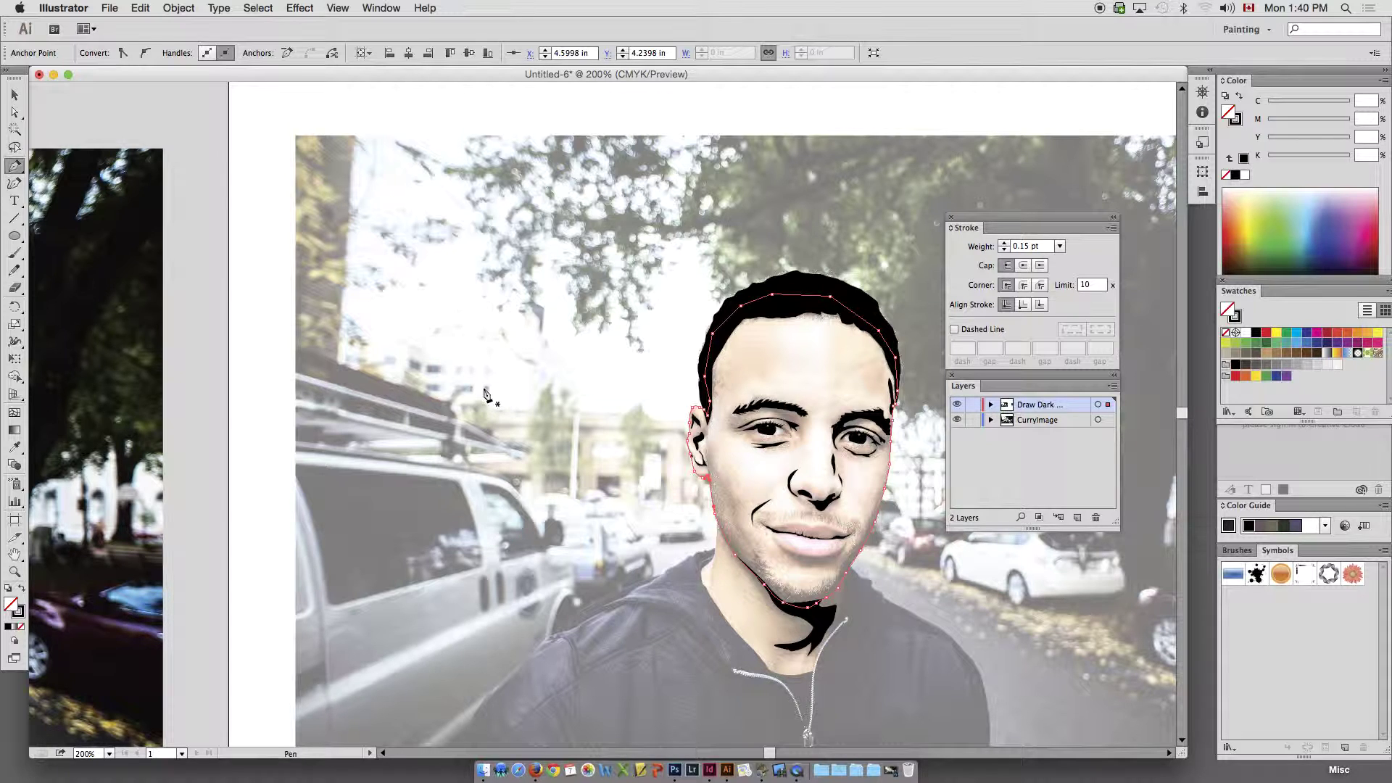
pyautogui.press('super+plus')
pyautogui.press('super+plus')
pyautogui.press('space')
pyautogui.moveTo(687, 412); pyautogui.dragTo(477, 304)
pyautogui.moveTo(572, 338); pyautogui.dragTo(594, 288)
pyautogui.keyDown('alt'); pyautogui.keyDown('super'); pyautogui.click(470, 399); pyautogui.keyUp('super'); pyautogui.keyUp('alt')
pyautogui.keyDown('alt'); pyautogui.keyDown('super'); pyautogui.click(472, 297); pyautogui.keyUp('super'); pyautogui.keyUp('alt')
pyautogui.moveTo(355, 330); pyautogui.dragTo(540, 231)
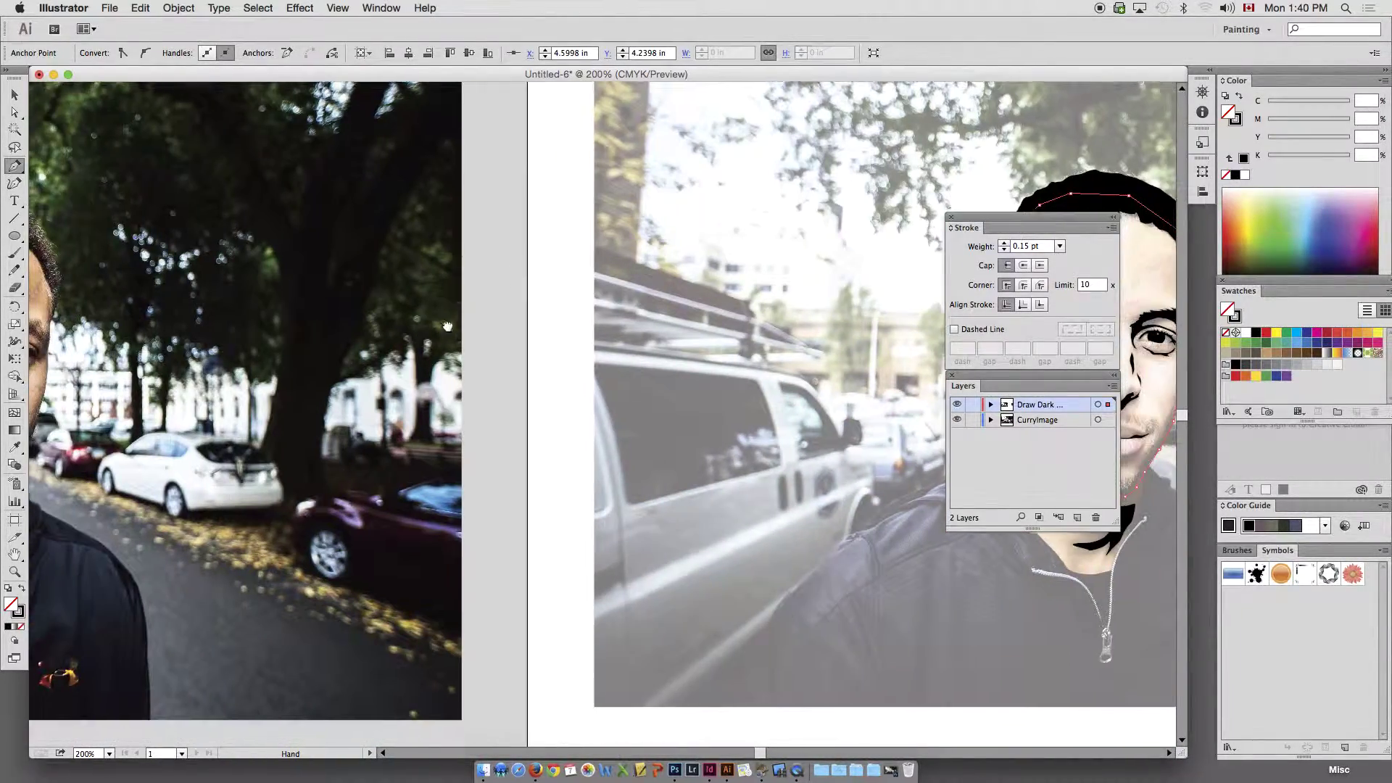
pyautogui.moveTo(392, 364); pyautogui.dragTo(633, 271)
pyautogui.moveTo(376, 294); pyautogui.dragTo(370, 324)
pyautogui.keyDown('alt'); pyautogui.keyDown('super'); pyautogui.click(523, 351); pyautogui.keyUp('super'); pyautogui.keyUp('alt')
pyautogui.moveTo(607, 304); pyautogui.dragTo(500, 312)
pyautogui.keyDown('alt'); pyautogui.keyDown('super'); pyautogui.click(567, 335); pyautogui.keyUp('super'); pyautogui.keyUp('alt')
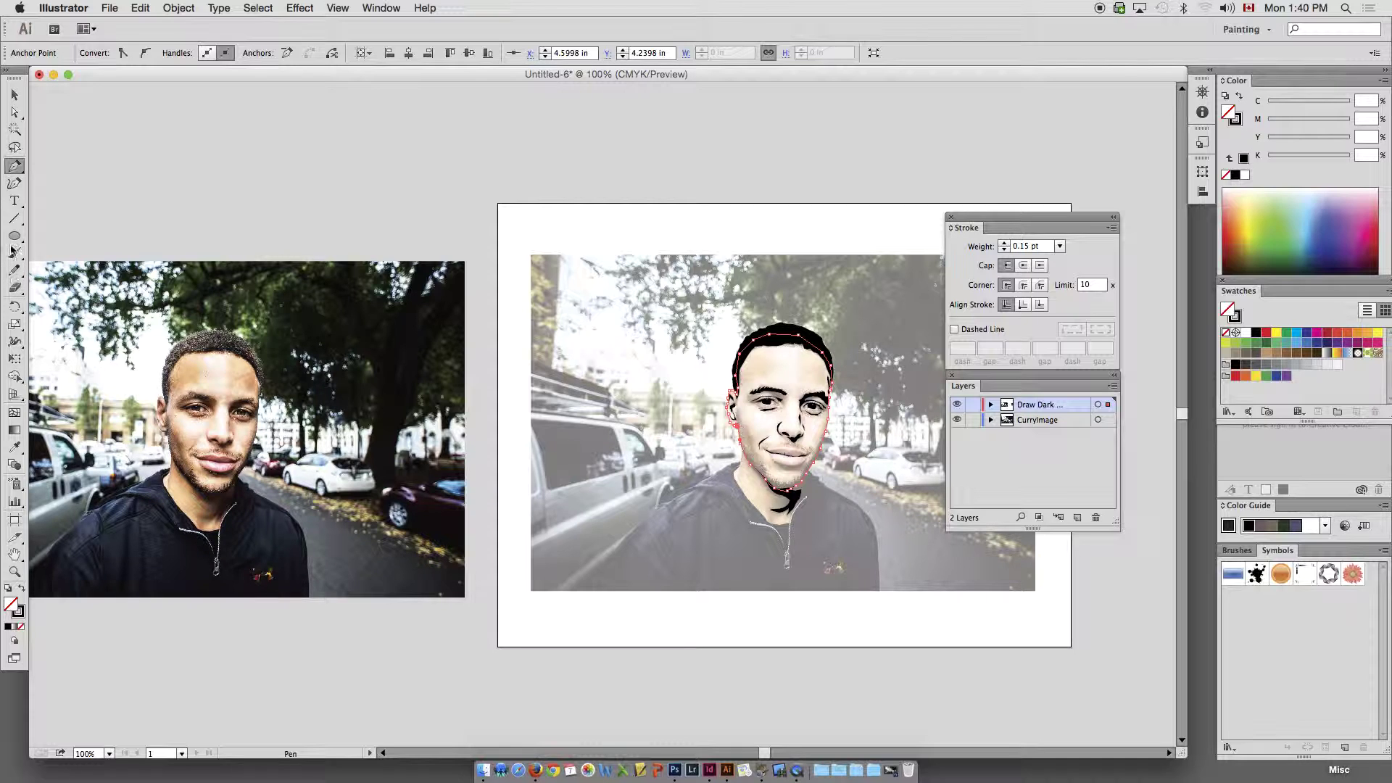
# - Select the face outline and fill it with the light forehead skin tone sampled from the reference photo with the Eyedropper
pyautogui.click(14, 90)
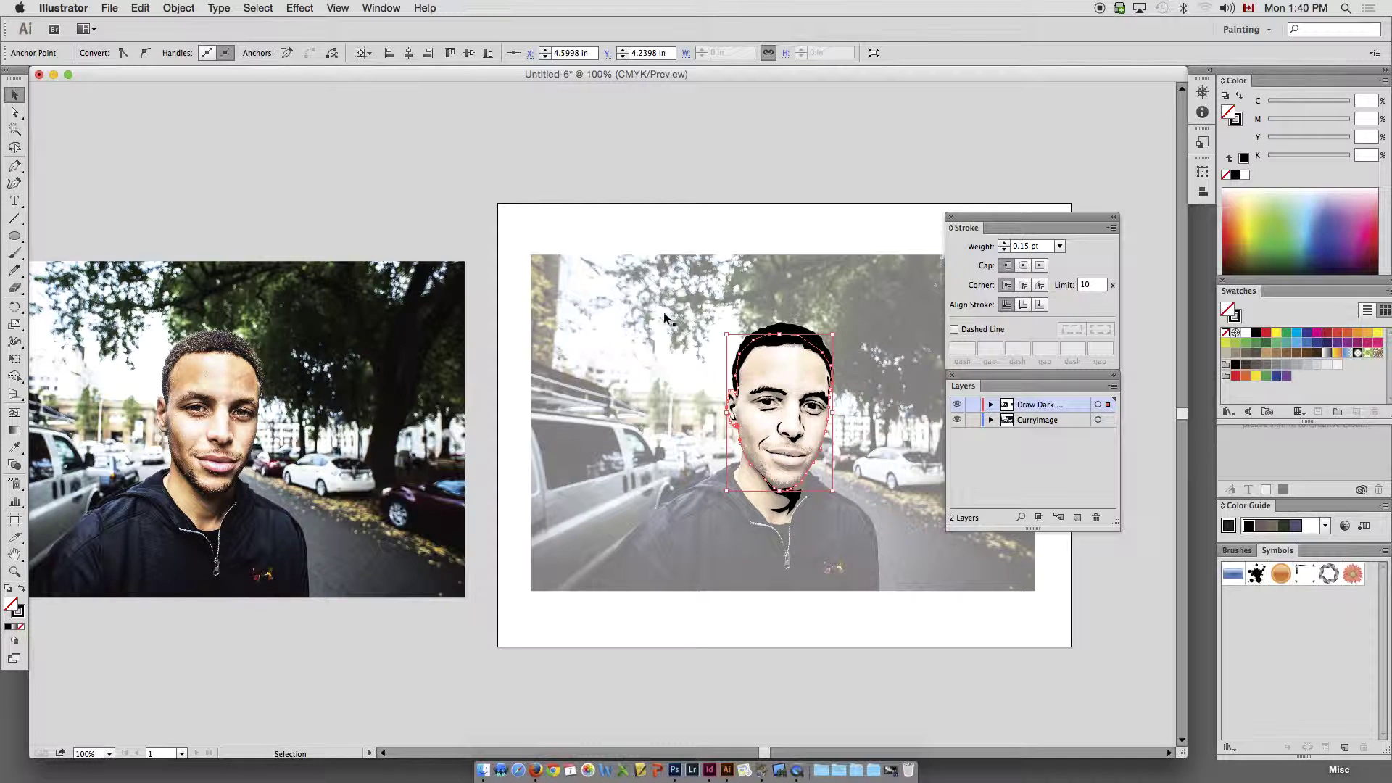
pyautogui.click(752, 470)
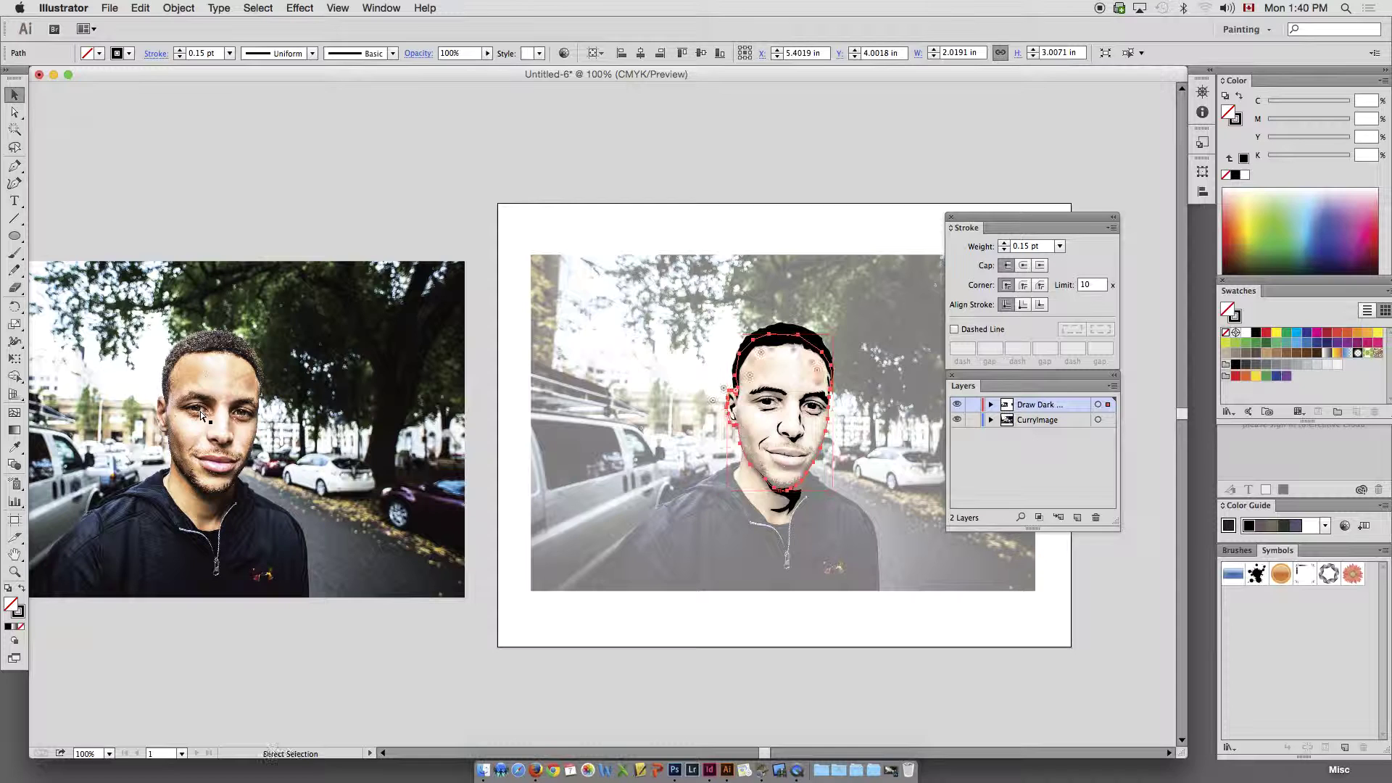
pyautogui.press('super+equal')
pyautogui.moveTo(200, 411); pyautogui.dragTo(290, 373)
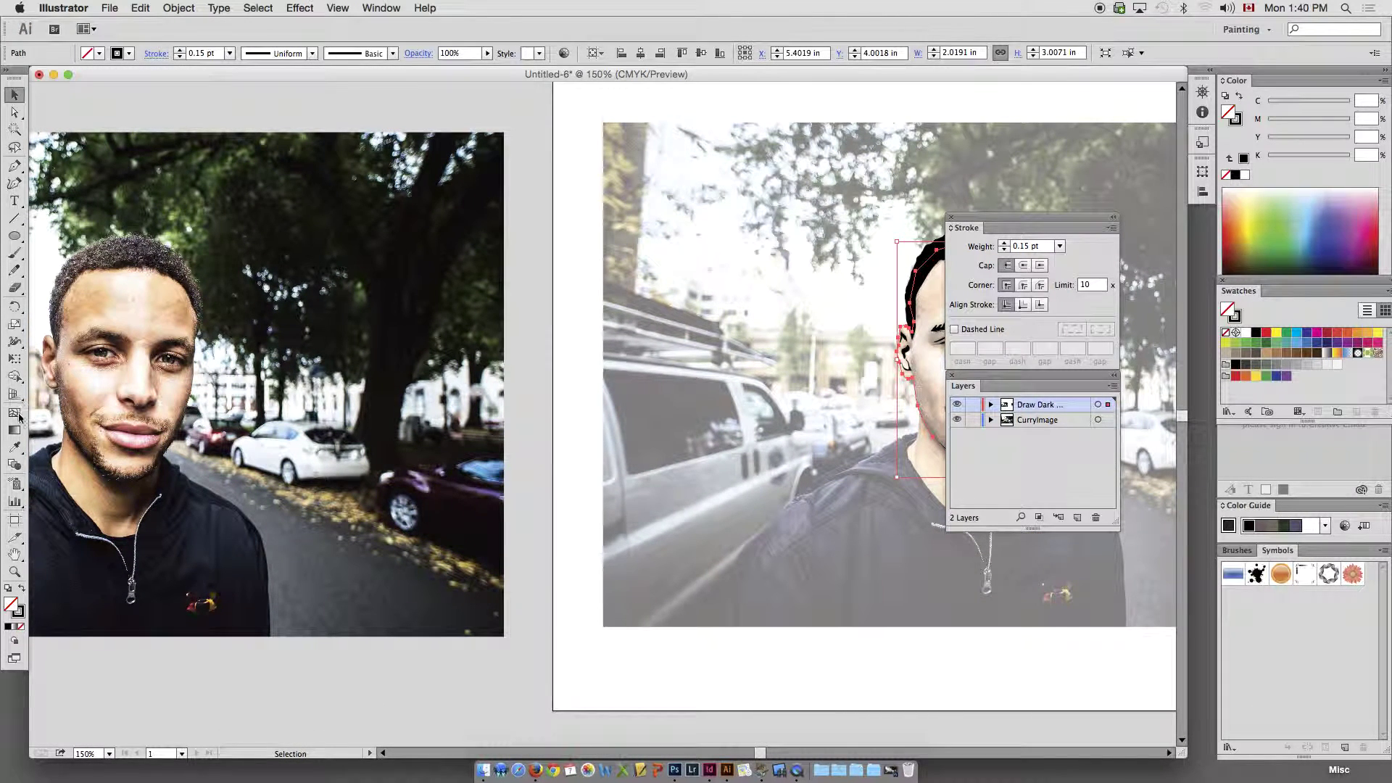
pyautogui.click(14, 448)
pyautogui.click(183, 299)
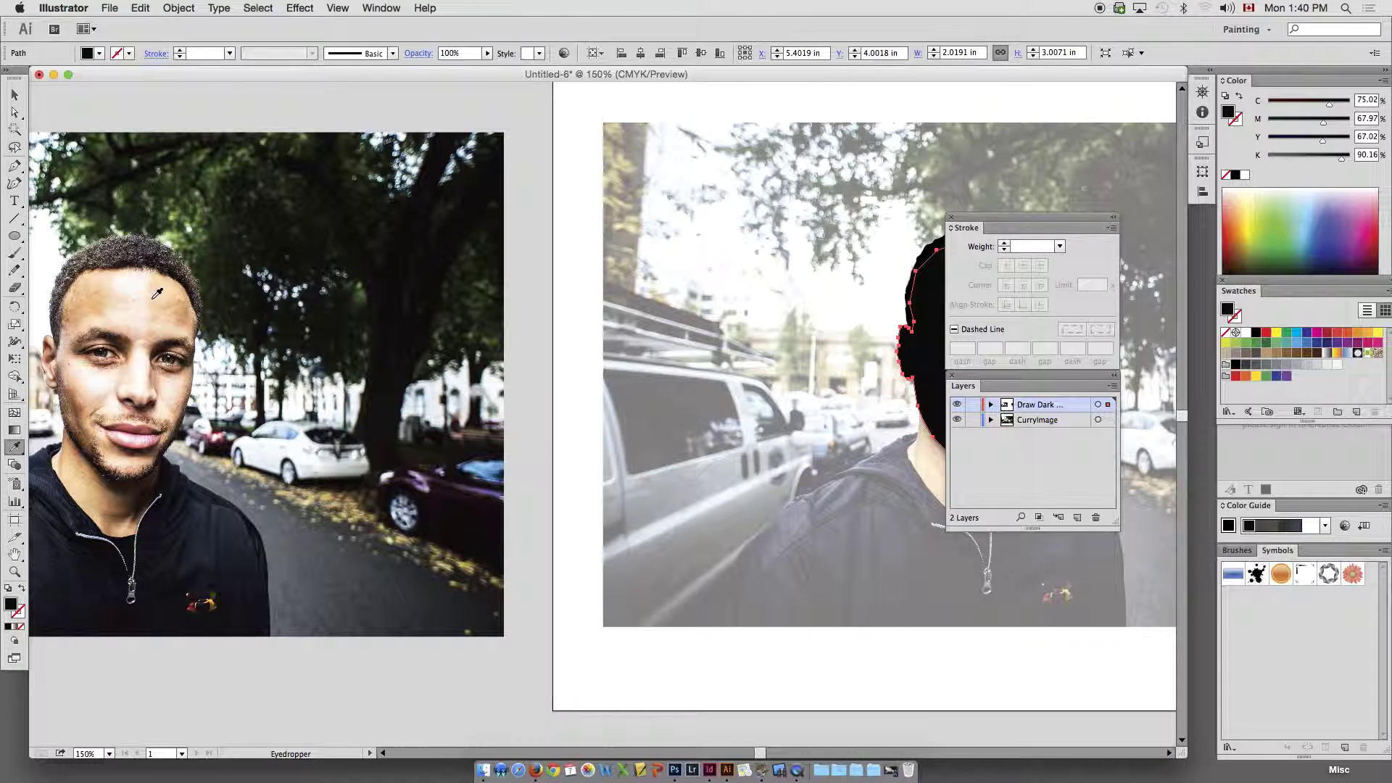
pyautogui.click(158, 293)
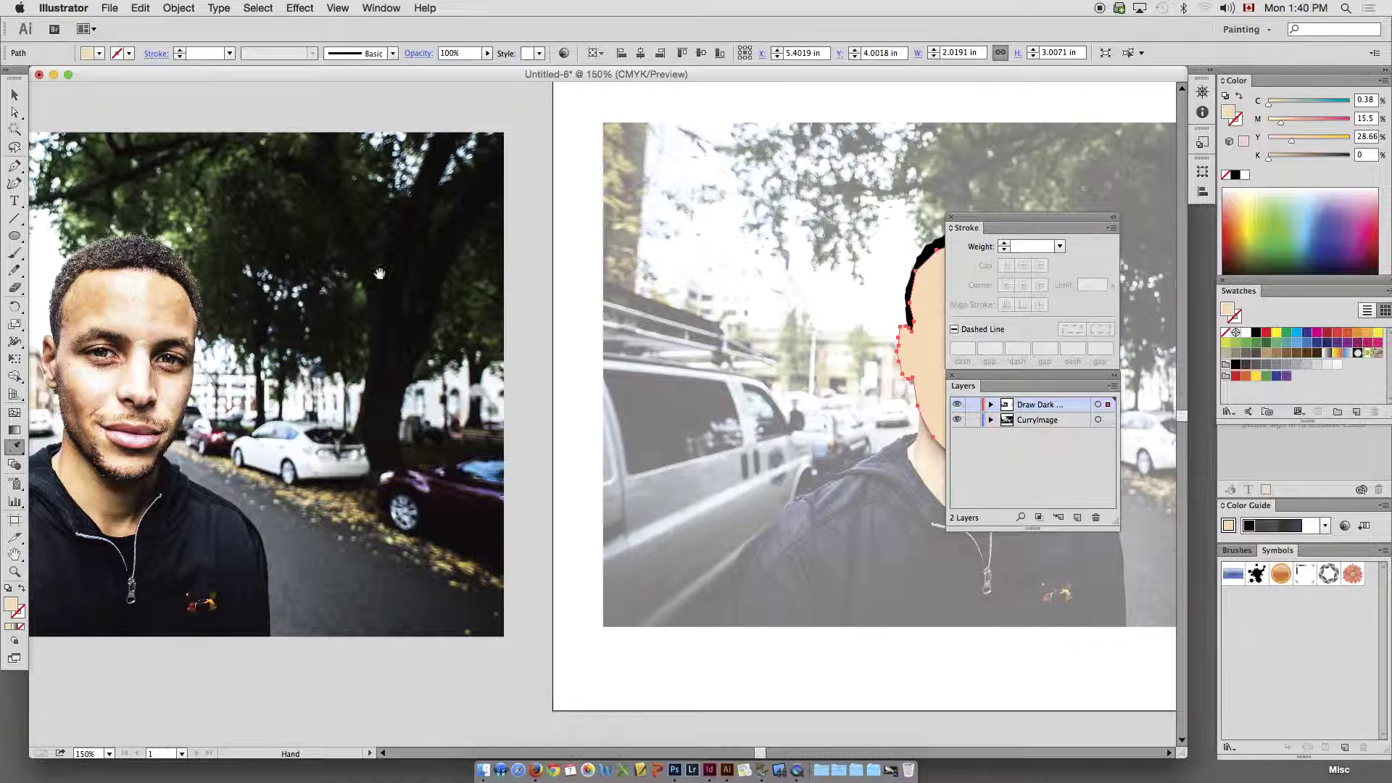
# - Send the skin-coloured face shape to the back, behind the black portrait artwork
pyautogui.moveTo(426, 269); pyautogui.dragTo(205, 275)
pyautogui.moveTo(404, 313); pyautogui.dragTo(408, 335)
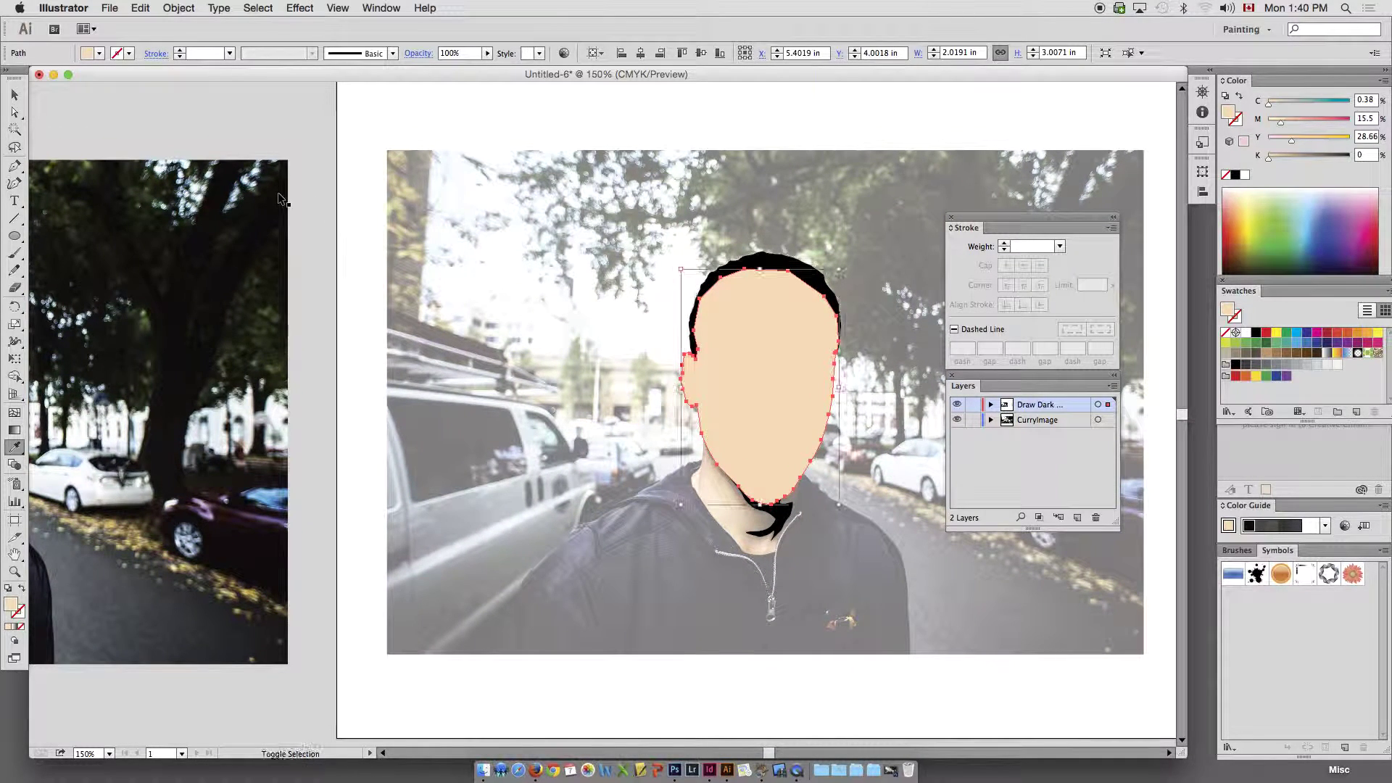
pyautogui.press('super+shift+bracketleft')
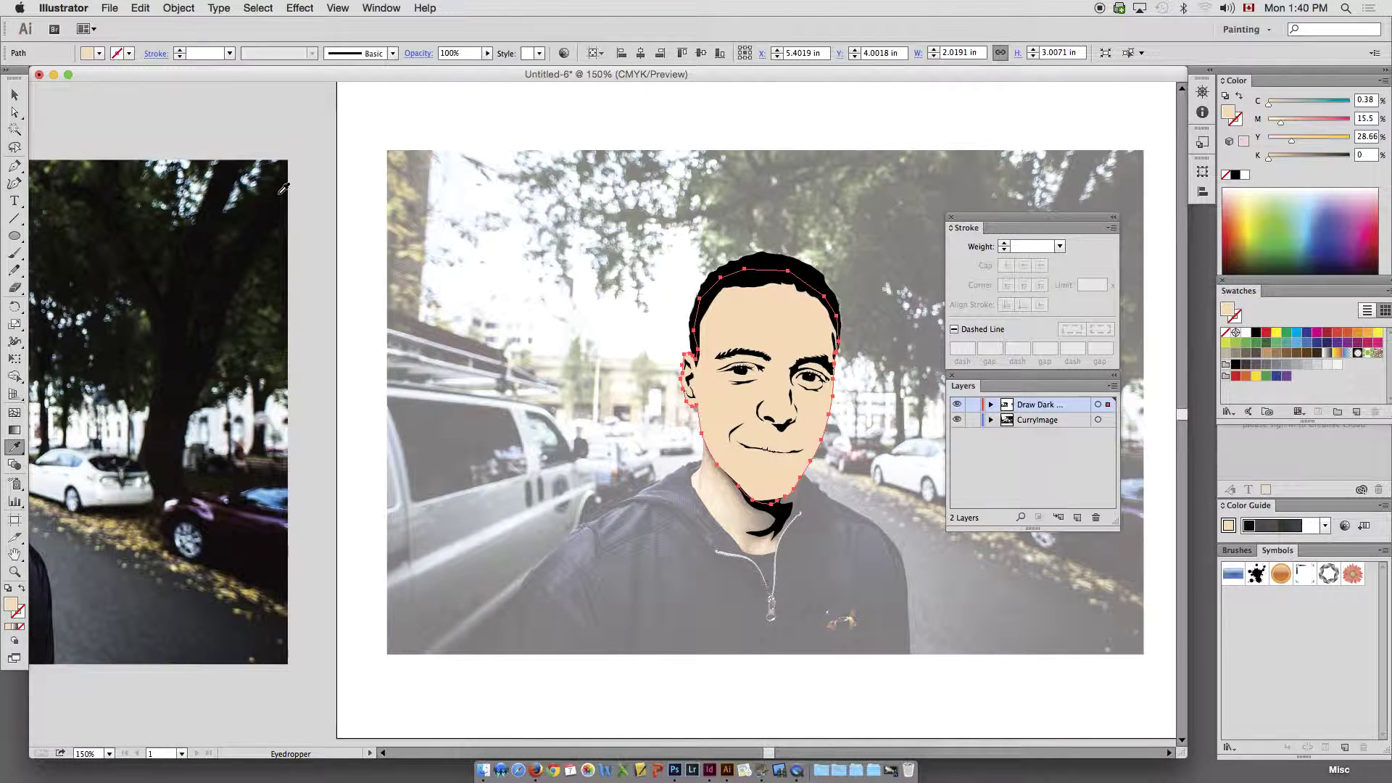
pyautogui.click(15, 95)
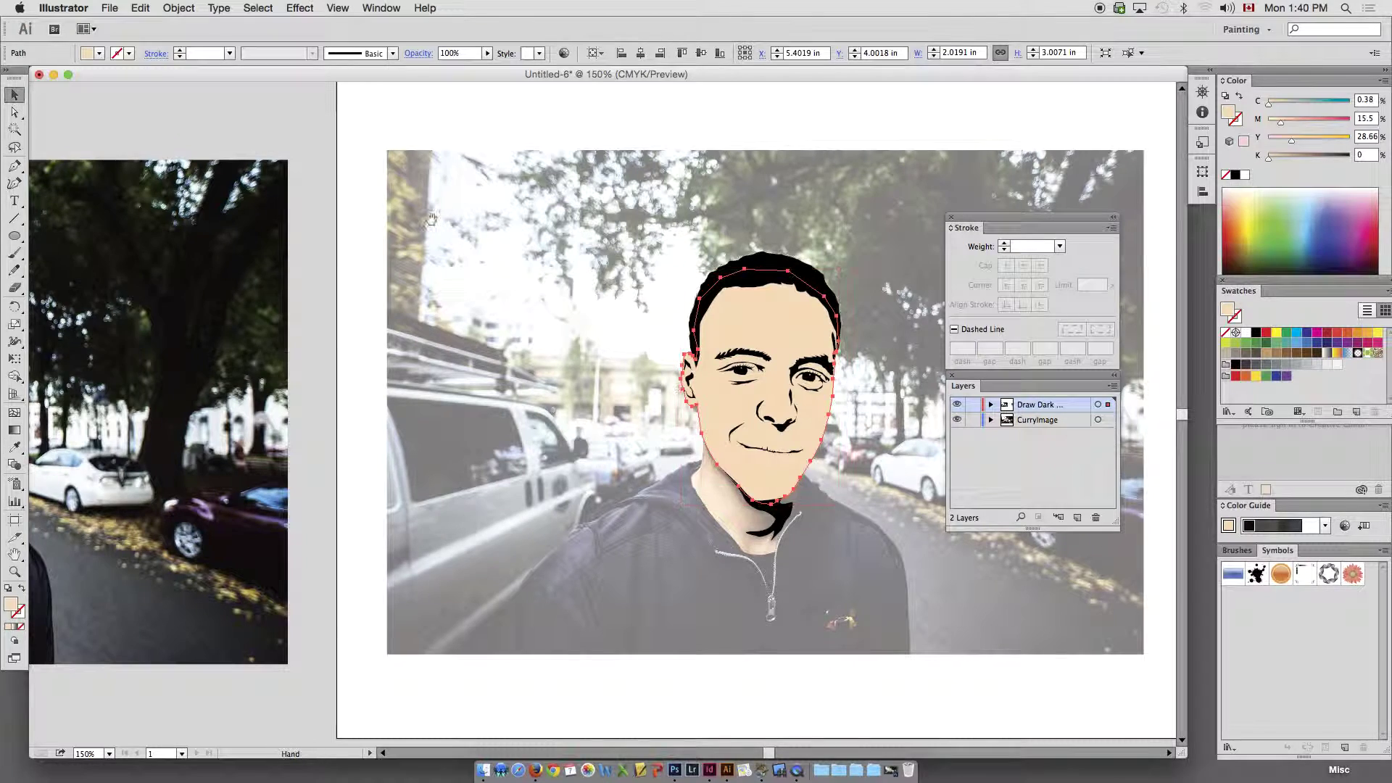
pyautogui.moveTo(503, 284); pyautogui.dragTo(315, 261)
# - Try moving the filled face shape away from the black artwork and undo the moves
pyautogui.moveTo(600, 301); pyautogui.dragTo(369, 319)
pyautogui.press('super+z')
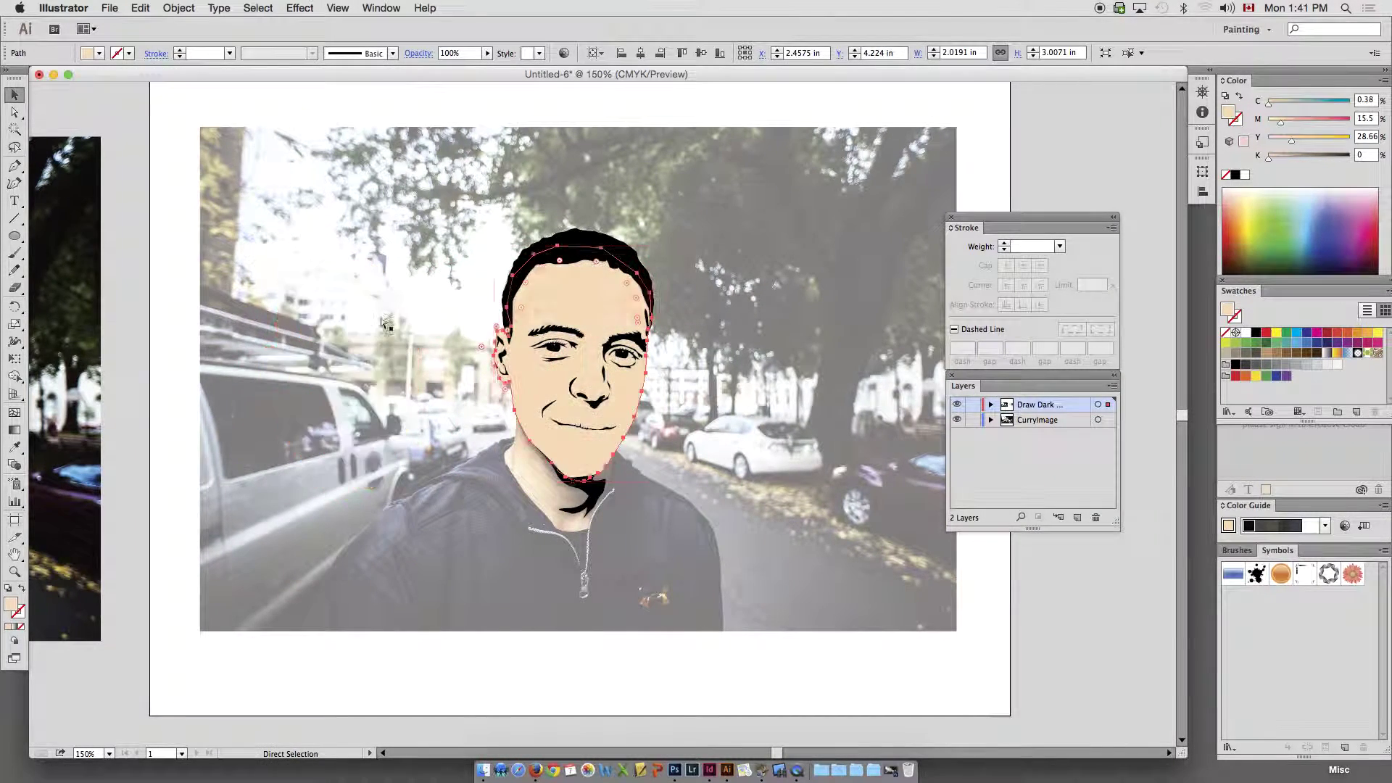
pyautogui.moveTo(558, 300); pyautogui.dragTo(715, 302)
pyautogui.press('super+z')
pyautogui.moveTo(613, 294)
pyautogui.mouseDown()
pyautogui.moveTo(526, 297)
pyautogui.moveTo(508, 313)
pyautogui.moveTo(633, 282)
pyautogui.mouseUp()
pyautogui.press('super+z')
pyautogui.press('super+z')
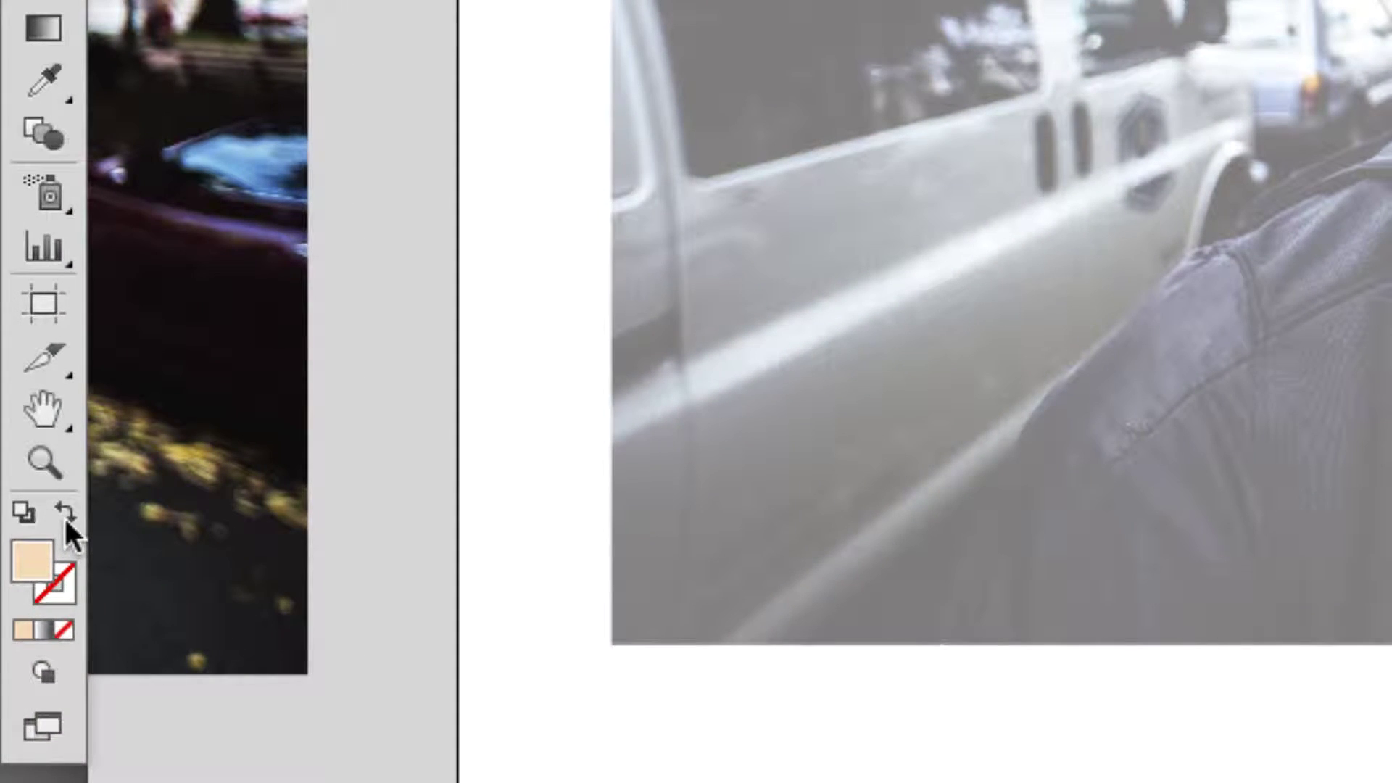
# - Swap the face shape's fill and stroke to reveal the photo beneath, and lock the CurryImage layer
pyautogui.click(65, 511)
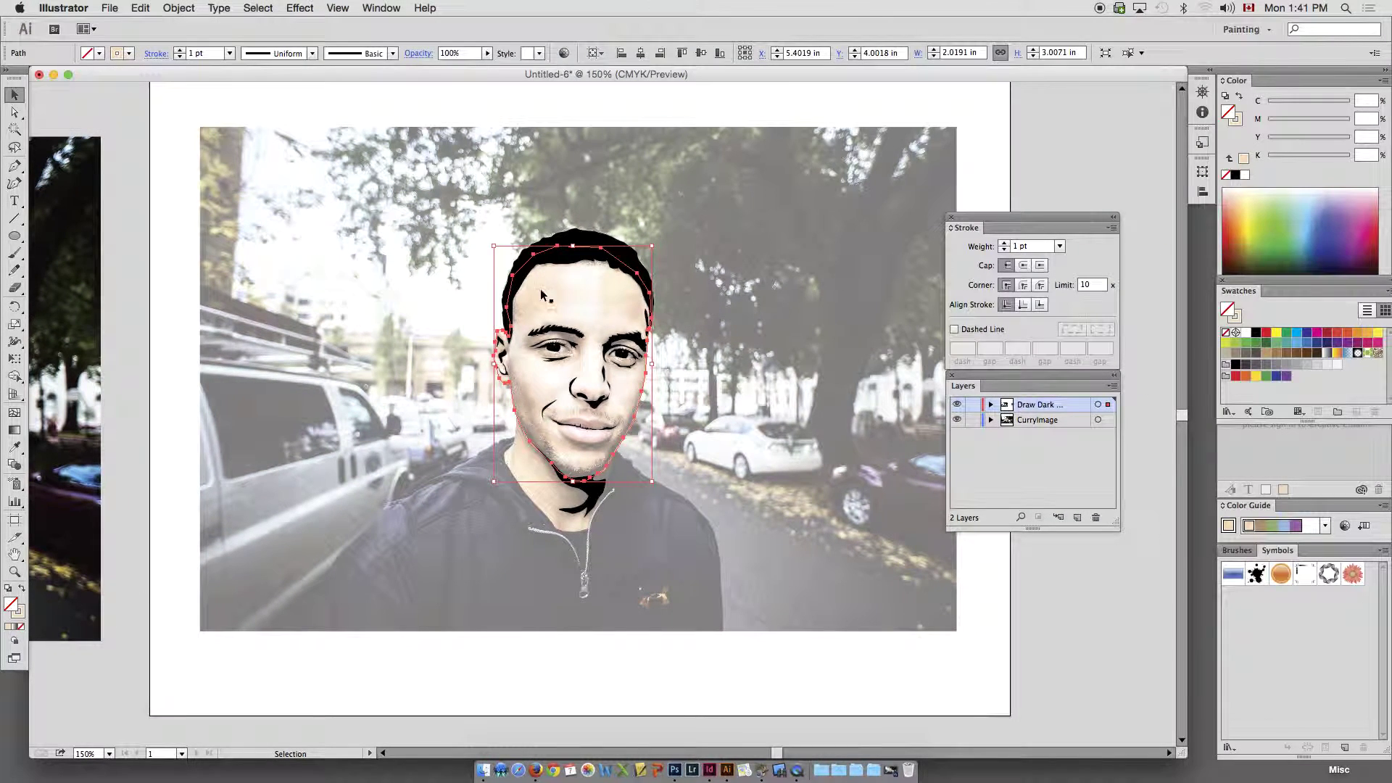
pyautogui.click(442, 217)
pyautogui.moveTo(440, 215); pyautogui.dragTo(669, 429)
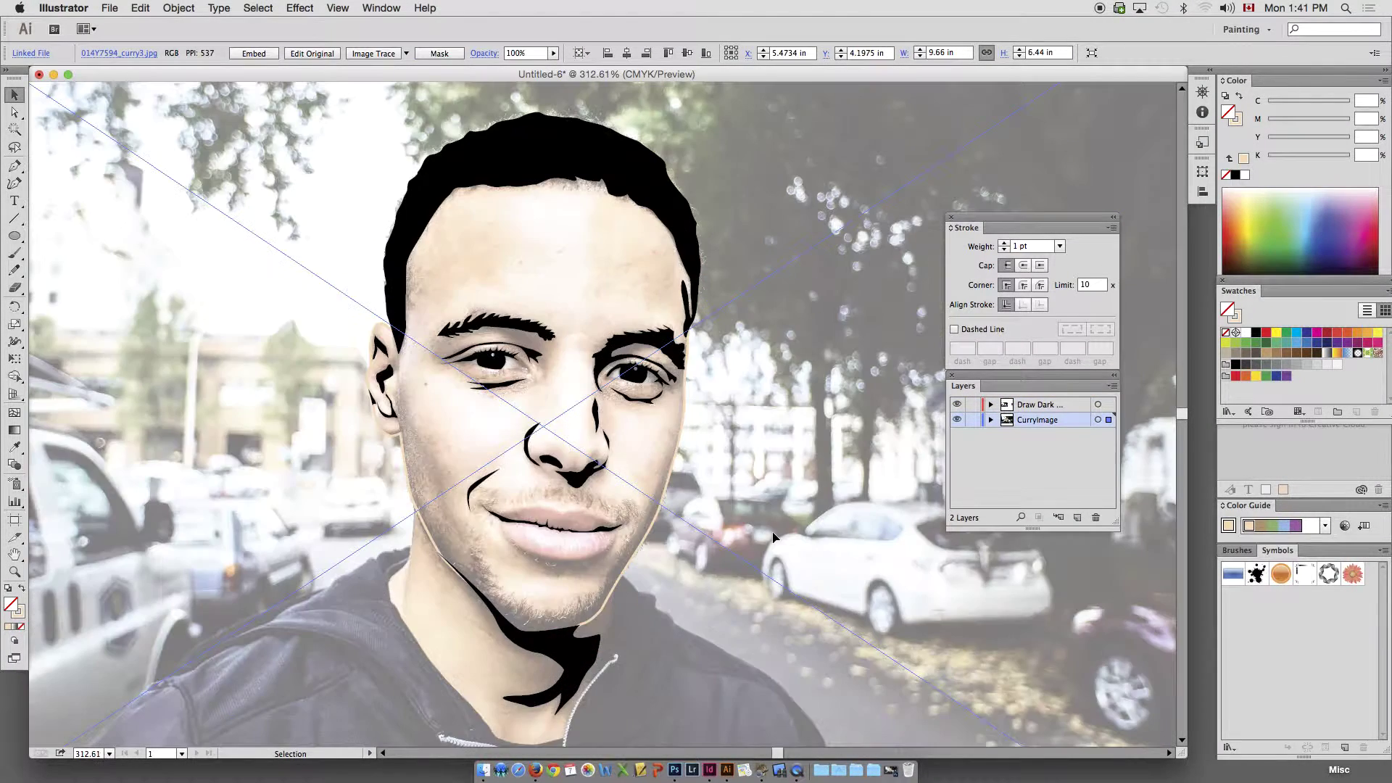
pyautogui.click(972, 420)
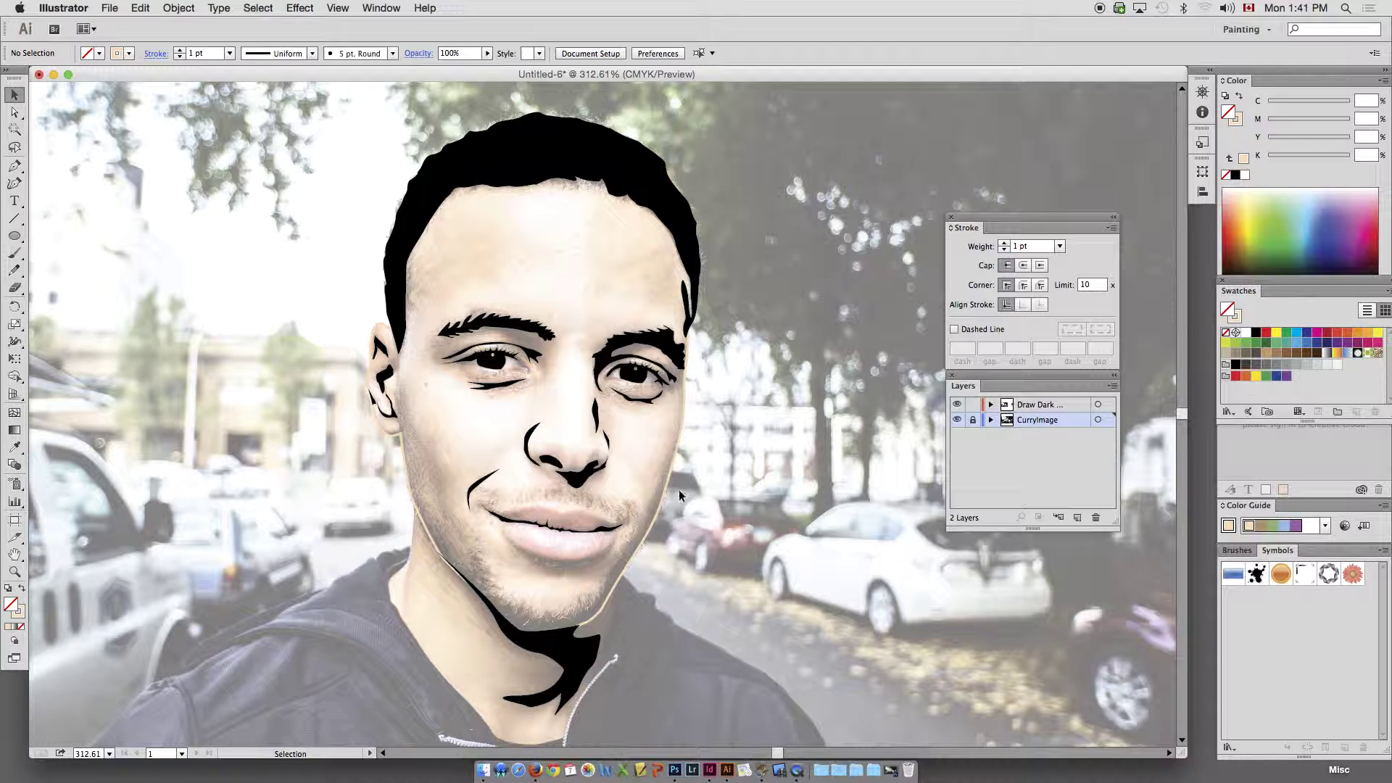
# - With the Pen tool, trace the beard shadow's outer edge from beside the ear, around the jaw and chin, to the far cheek
pyautogui.click(16, 168)
pyautogui.moveTo(305, 202); pyautogui.dragTo(858, 717)
pyautogui.moveTo(480, 388); pyautogui.dragTo(514, 391)
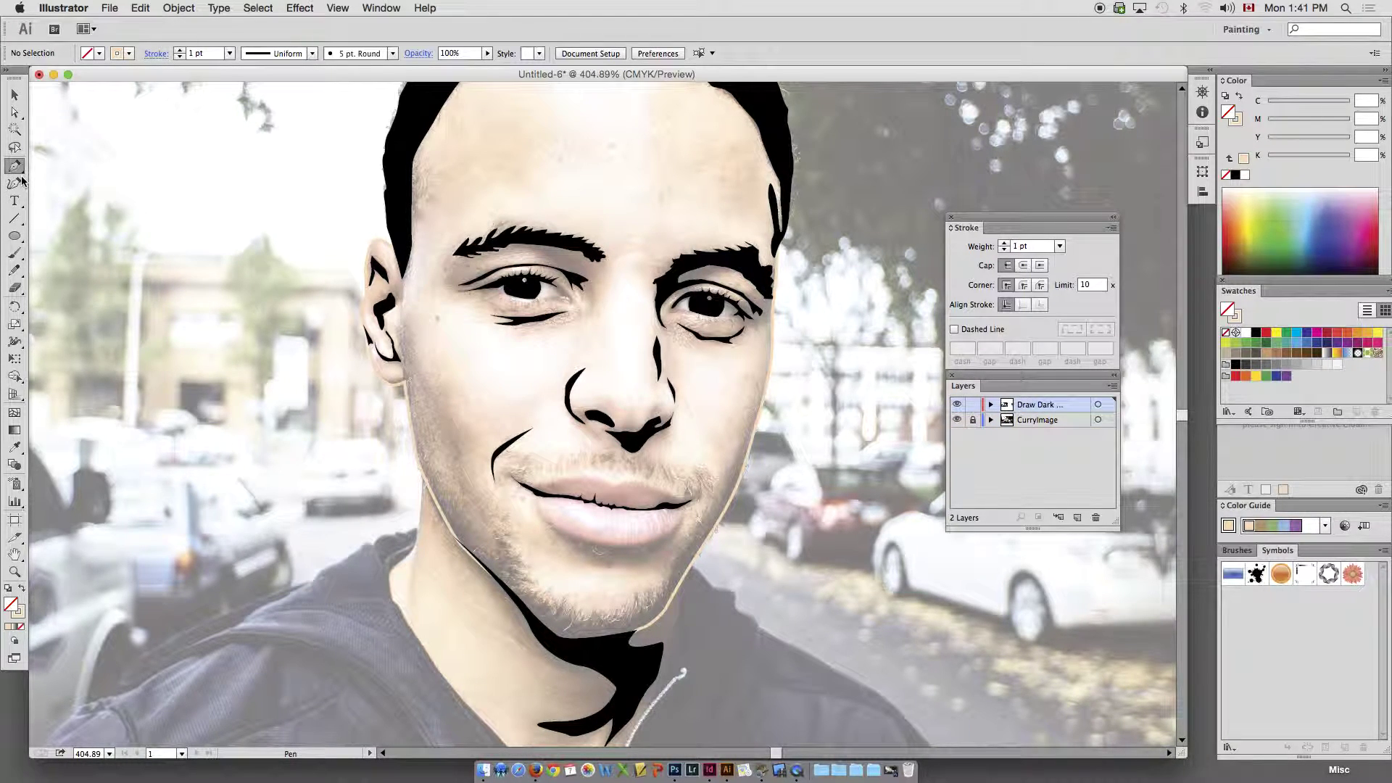
pyautogui.moveTo(416, 340)
pyautogui.mouseDown()
pyautogui.moveTo(407, 303)
pyautogui.moveTo(405, 360)
pyautogui.mouseUp()
pyautogui.moveTo(419, 451); pyautogui.dragTo(424, 465)
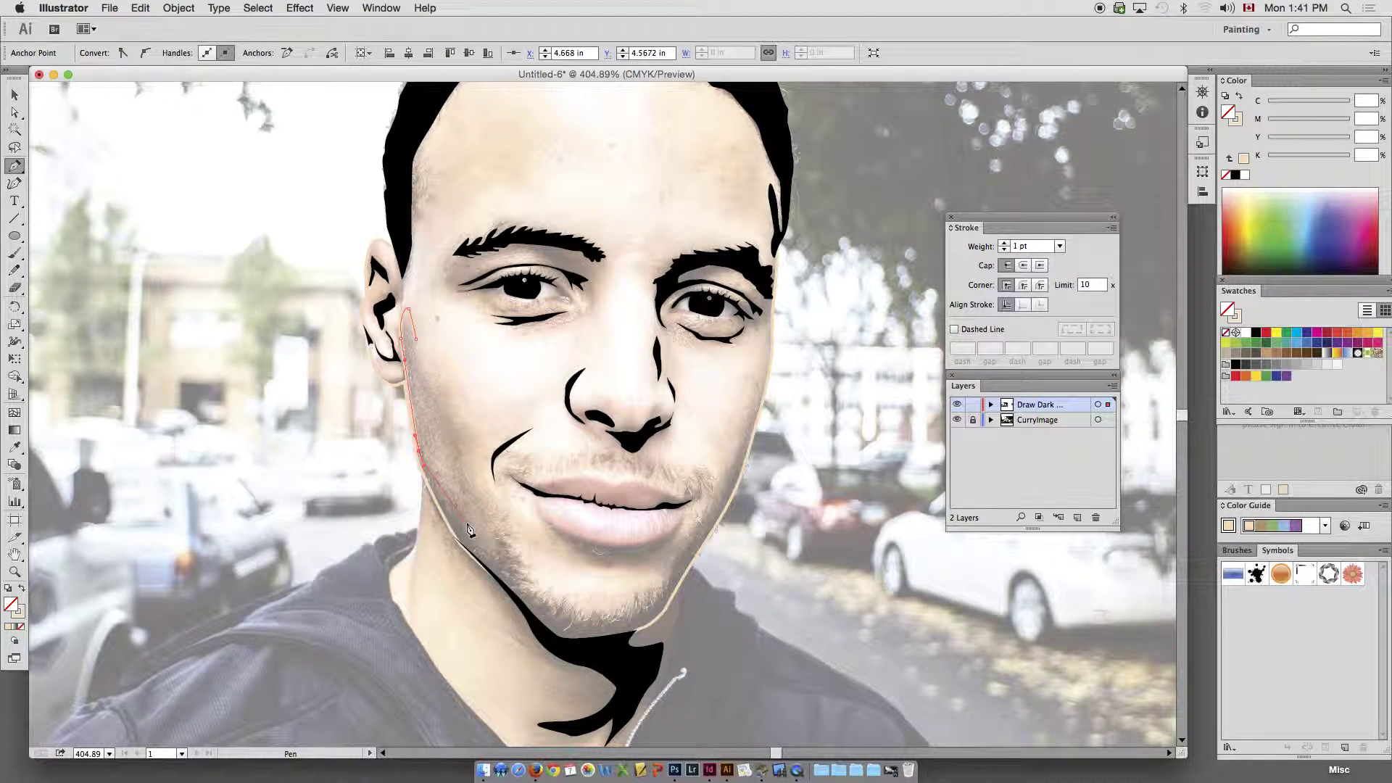
pyautogui.moveTo(459, 538); pyautogui.dragTo(472, 551)
pyautogui.moveTo(519, 596); pyautogui.dragTo(672, 596)
pyautogui.moveTo(698, 548); pyautogui.dragTo(704, 539)
pyautogui.moveTo(745, 471); pyautogui.dragTo(750, 440)
pyautogui.click(762, 399)
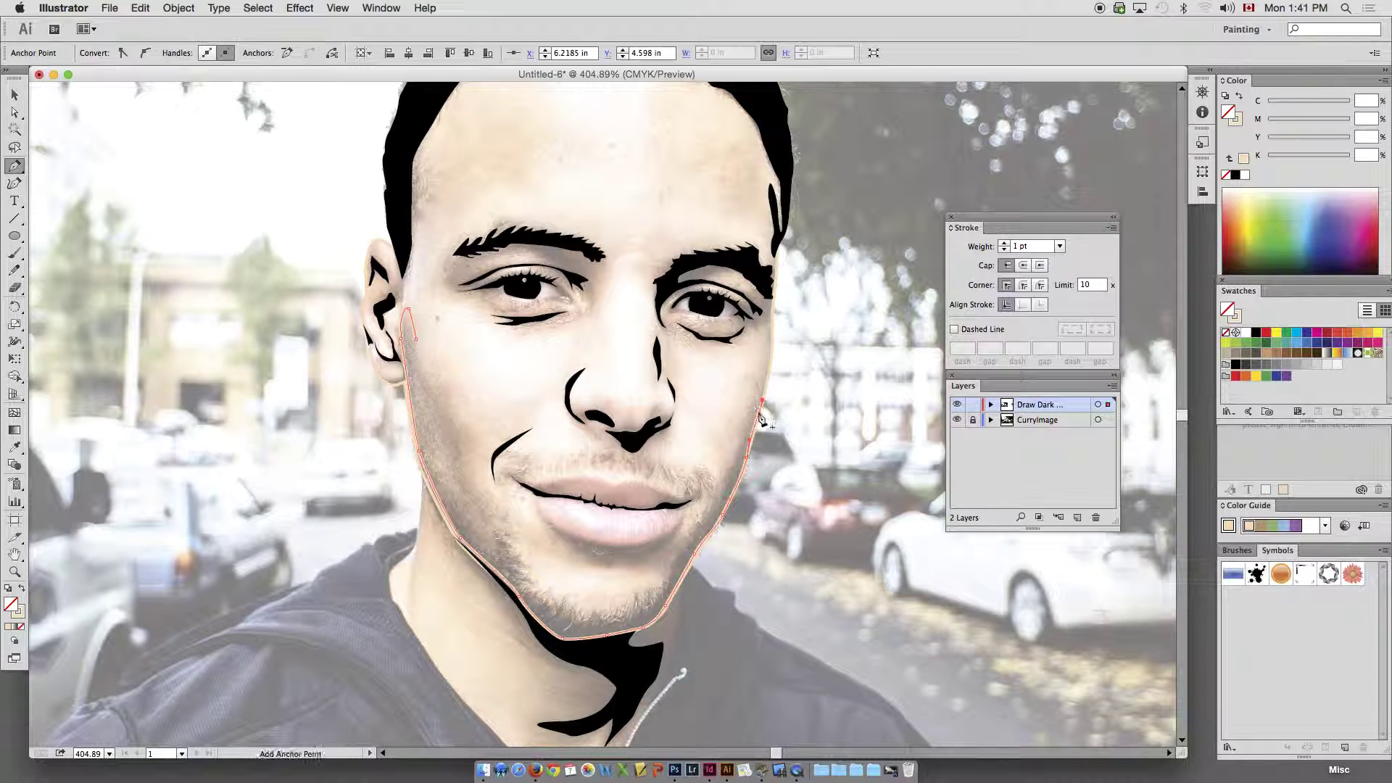
# - Trace the beard shadow's inner edge back along the chin and near cheek, closing the shape beside the ear
pyautogui.moveTo(715, 507); pyautogui.dragTo(707, 519)
pyautogui.moveTo(672, 559); pyautogui.dragTo(459, 400)
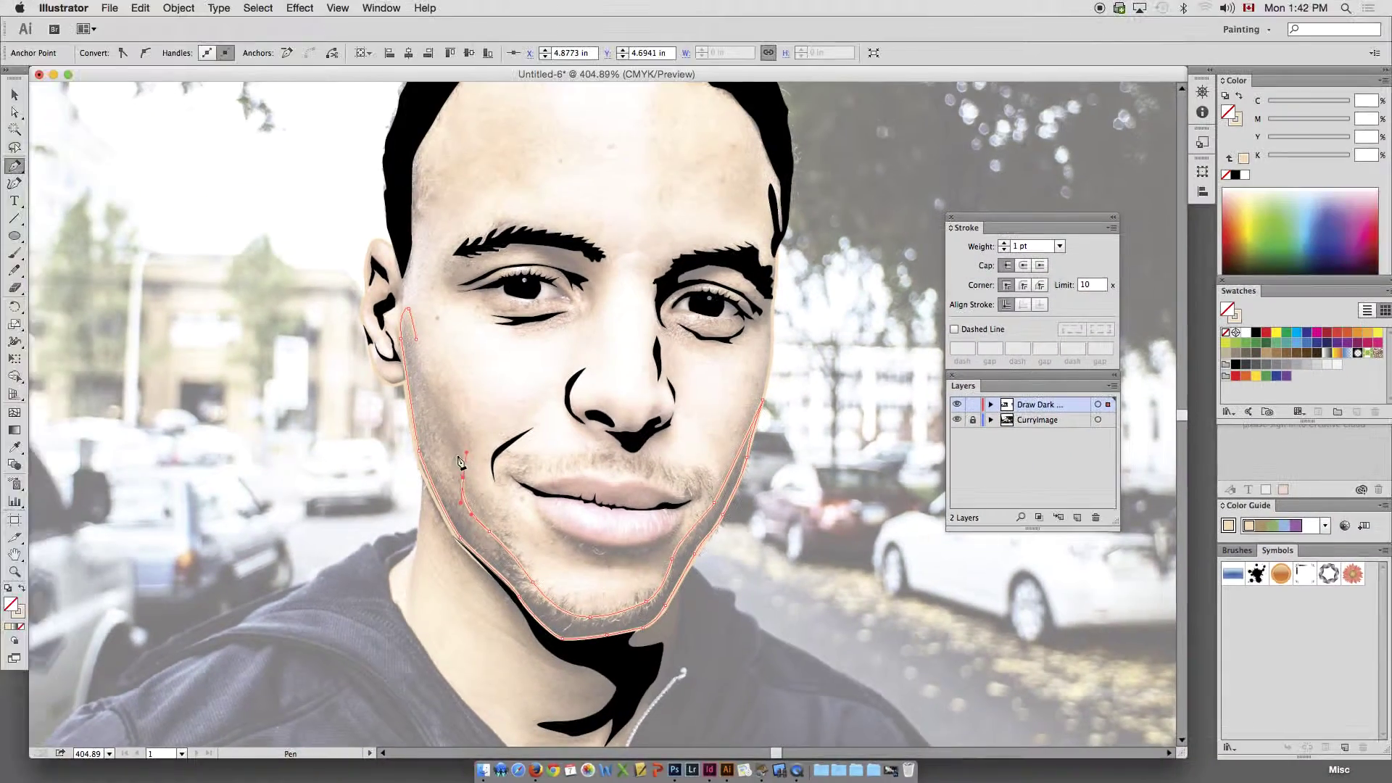
pyautogui.click(455, 424)
pyautogui.click(442, 404)
pyautogui.moveTo(428, 378); pyautogui.dragTo(418, 360)
pyautogui.click(416, 339)
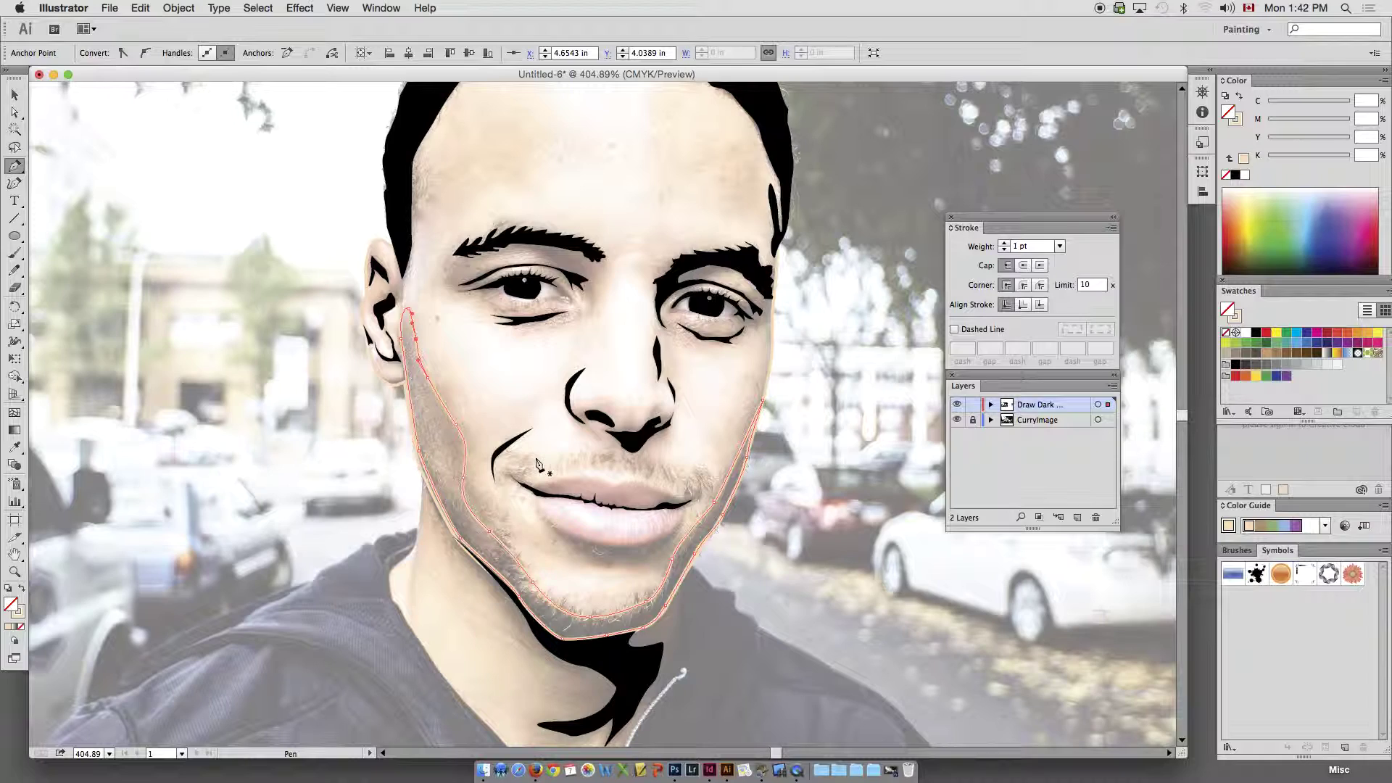
# - Clear the floating panels off the portrait and fill the beard shape with the darker cheek tone sampled from the reference photo
pyautogui.click(13, 95)
pyautogui.keyDown('alt'); pyautogui.keyDown('super'); pyautogui.click(375, 383); pyautogui.keyUp('super'); pyautogui.keyUp('alt')
pyautogui.moveTo(386, 404); pyautogui.dragTo(599, 290)
pyautogui.keyDown('alt'); pyautogui.keyDown('super'); pyautogui.click(410, 374); pyautogui.keyUp('super'); pyautogui.keyUp('alt')
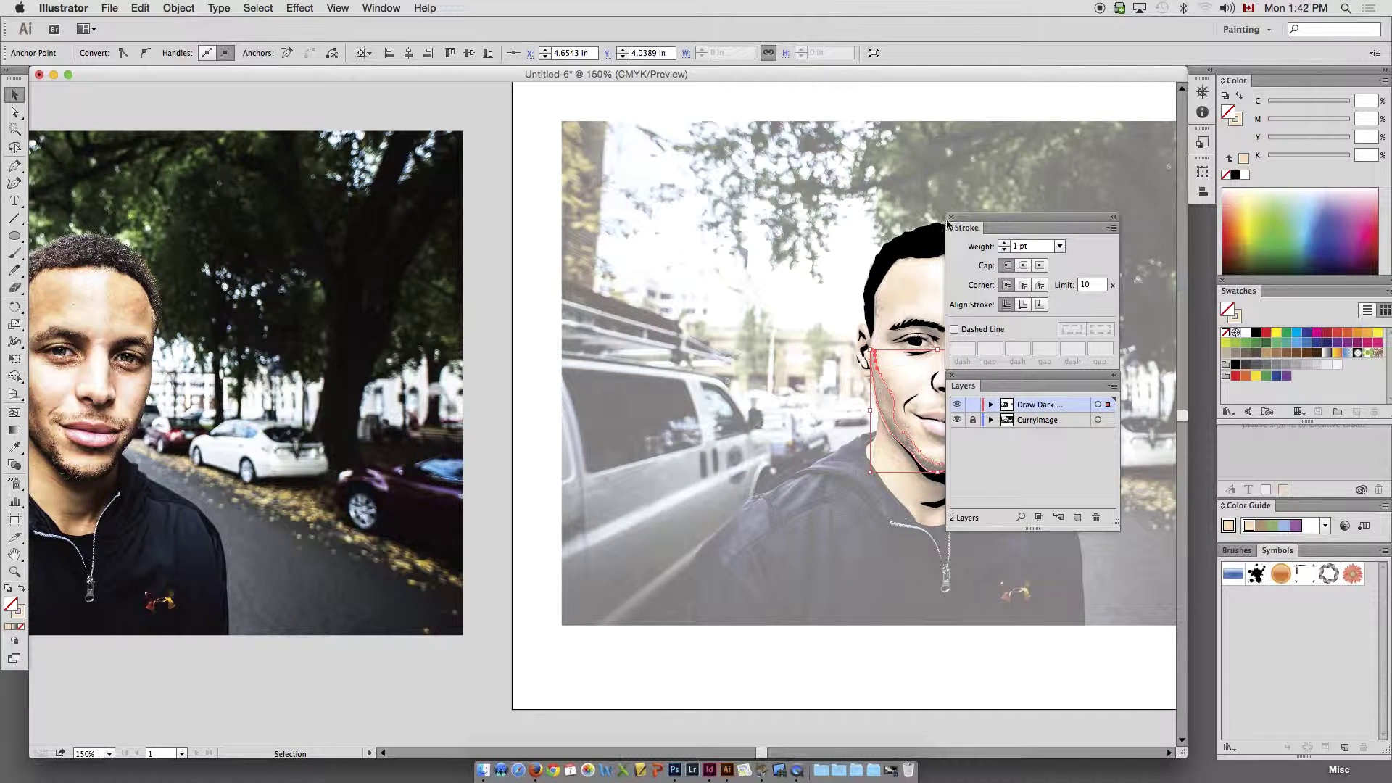
pyautogui.moveTo(948, 225); pyautogui.dragTo(1035, 225)
pyautogui.moveTo(987, 377); pyautogui.dragTo(1092, 377)
pyautogui.click(14, 447)
pyautogui.hscroll(-5, 109, 392)
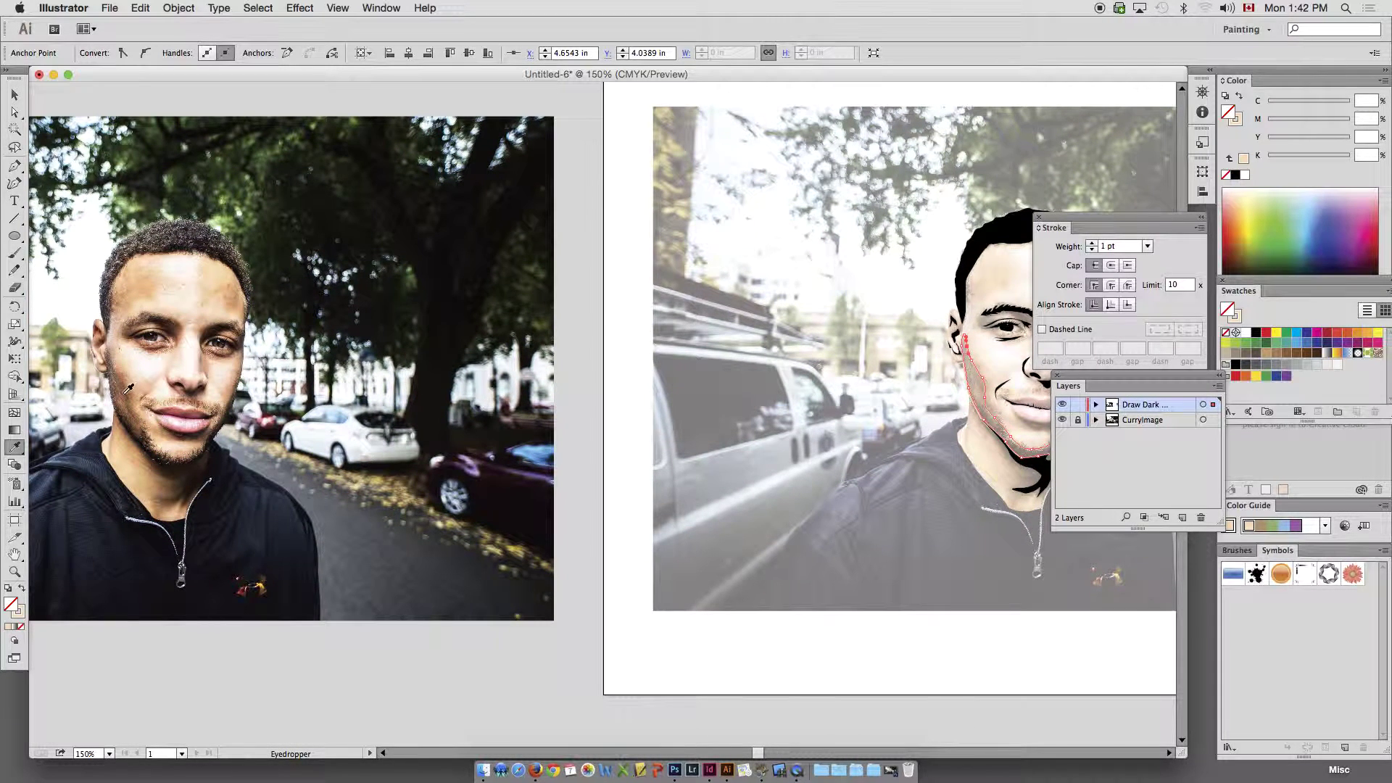
pyautogui.click(124, 396)
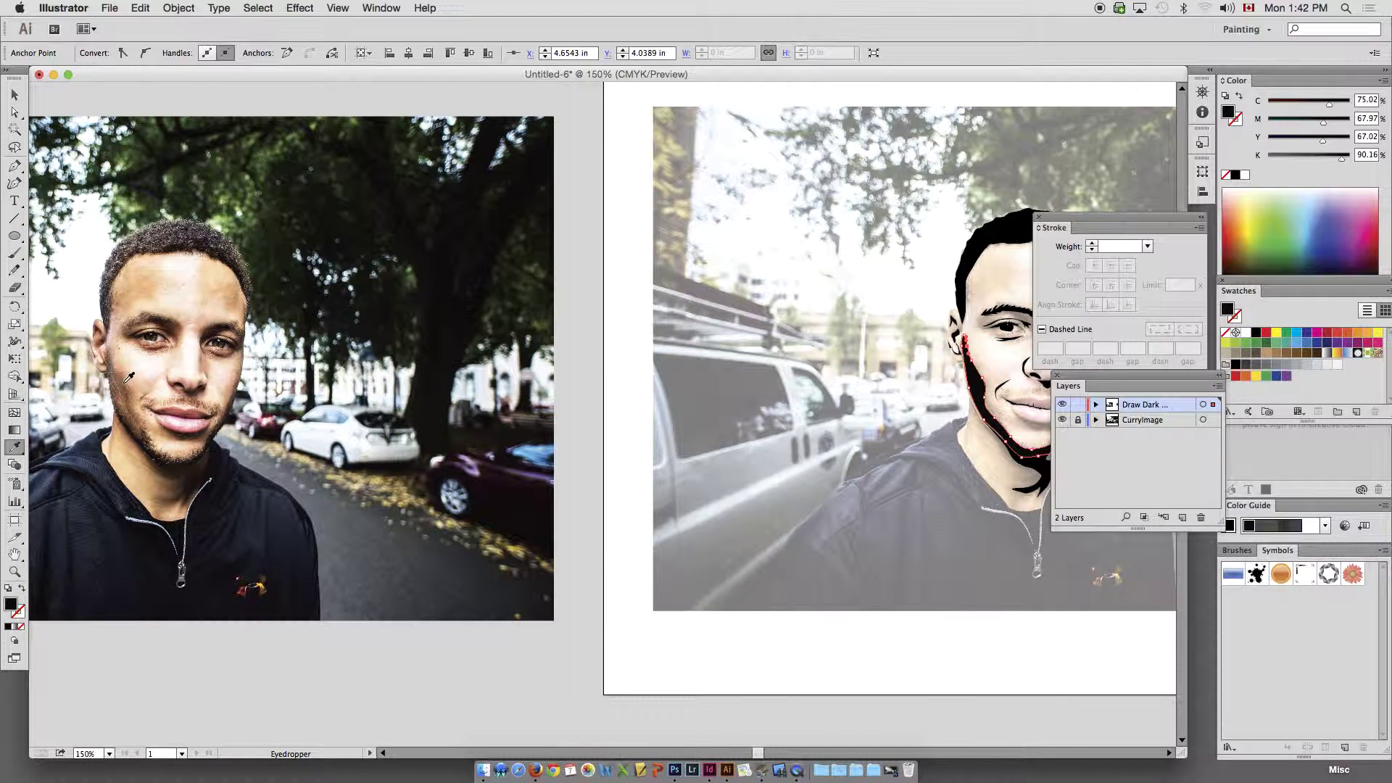
pyautogui.click(129, 377)
# - Select the face shape, swap its stroke and fill to restore the light skin-tone fill, and deselect it
pyautogui.click(14, 95)
pyautogui.hscroll(10, 725, 326)
pyautogui.click(923, 350)
pyautogui.click(24, 587)
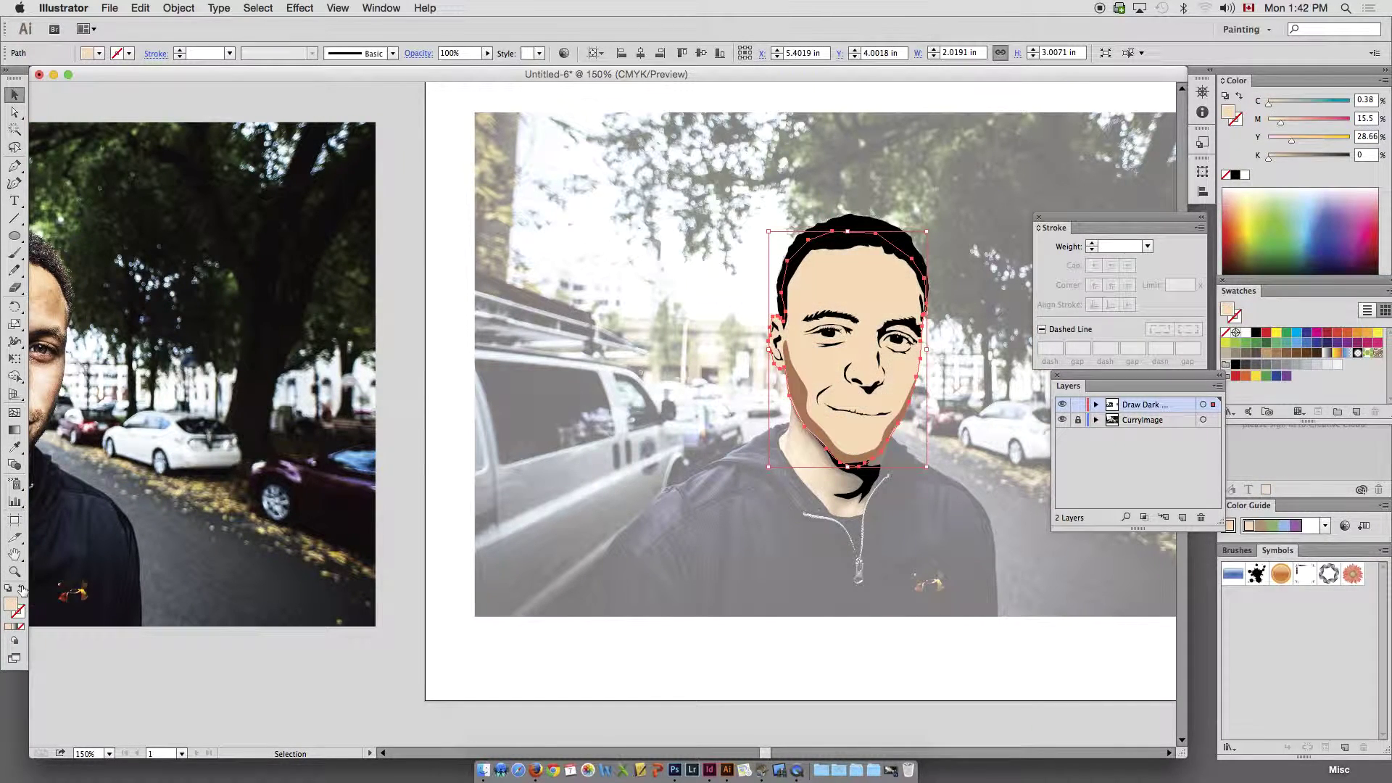
pyautogui.click(655, 303)
# - Examine the coloured portrait, and the lips and beard in the full-colour reference photo
pyautogui.moveTo(762, 270); pyautogui.dragTo(603, 257)
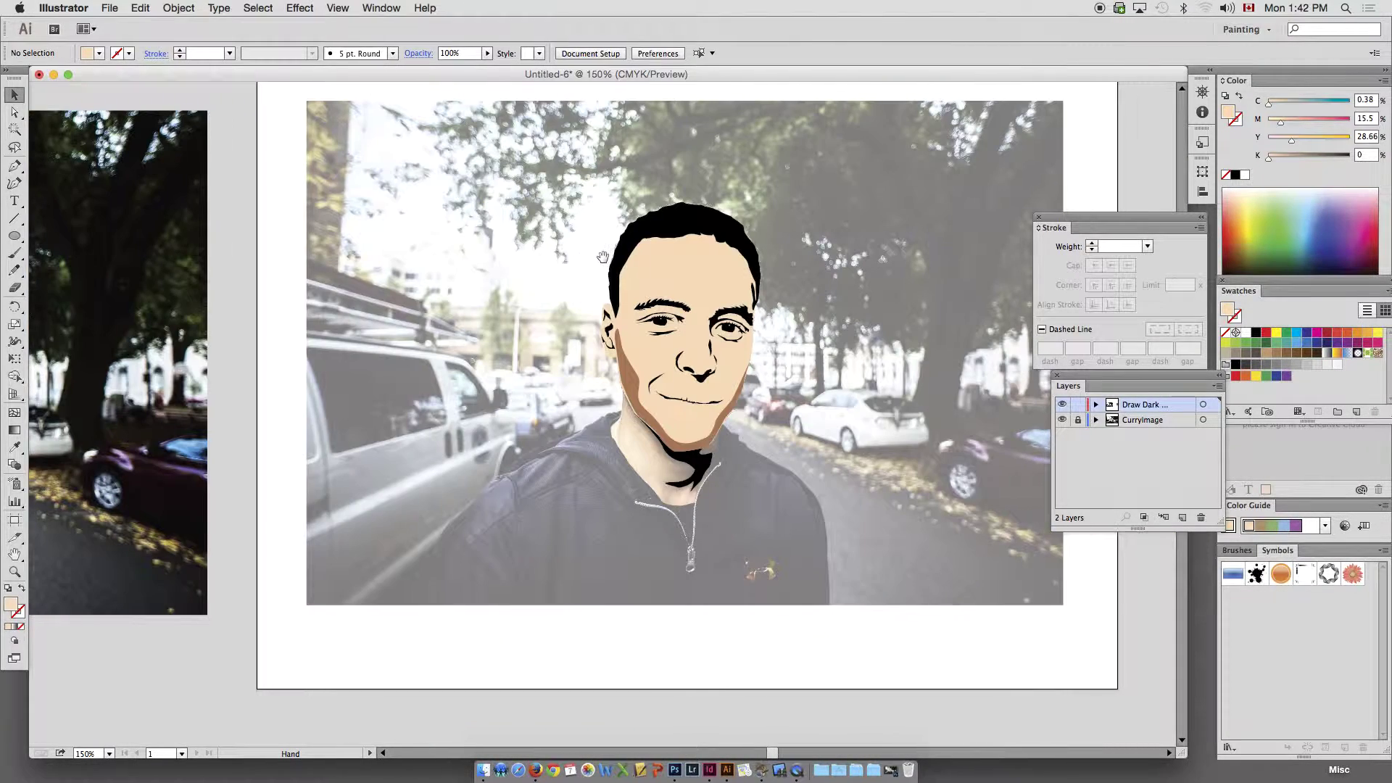
pyautogui.hscroll(-10, 194, 327)
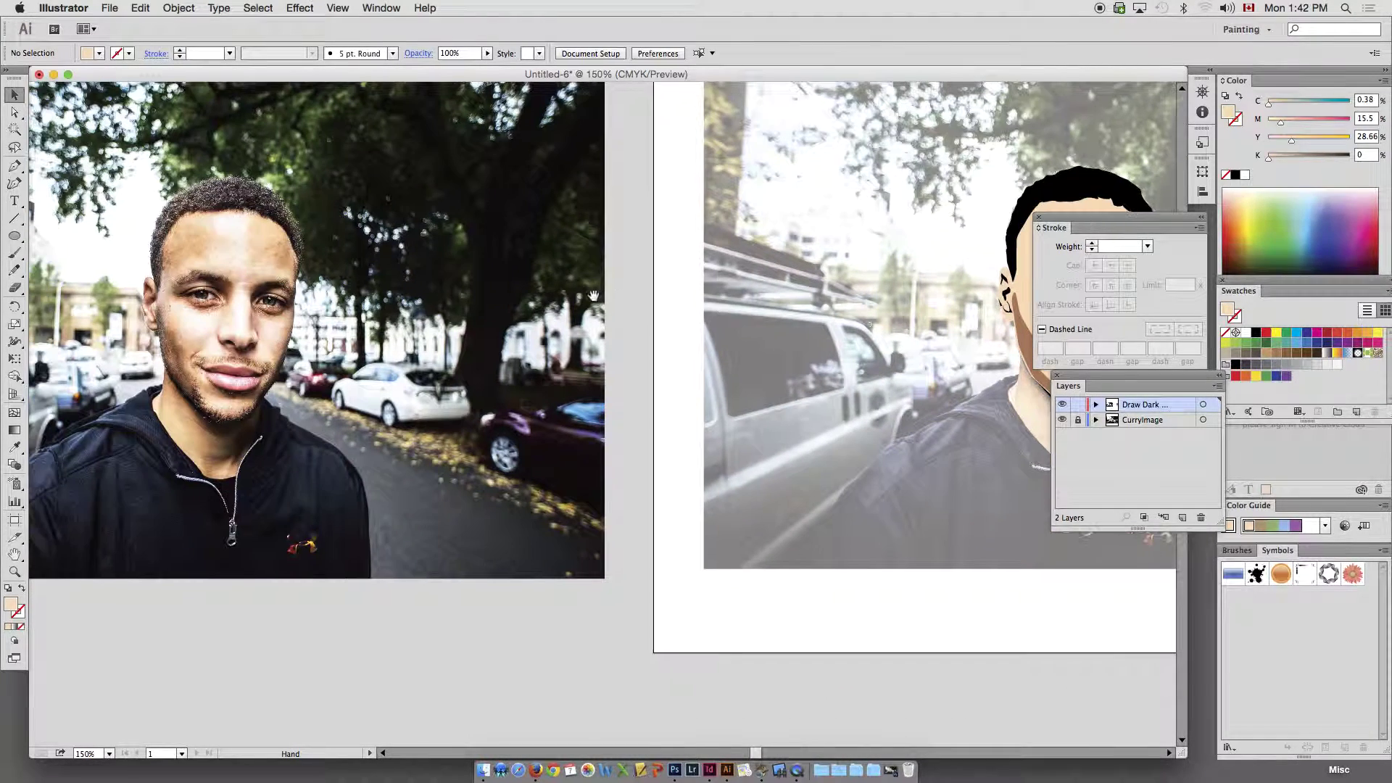
pyautogui.moveTo(198, 352); pyautogui.dragTo(362, 456)
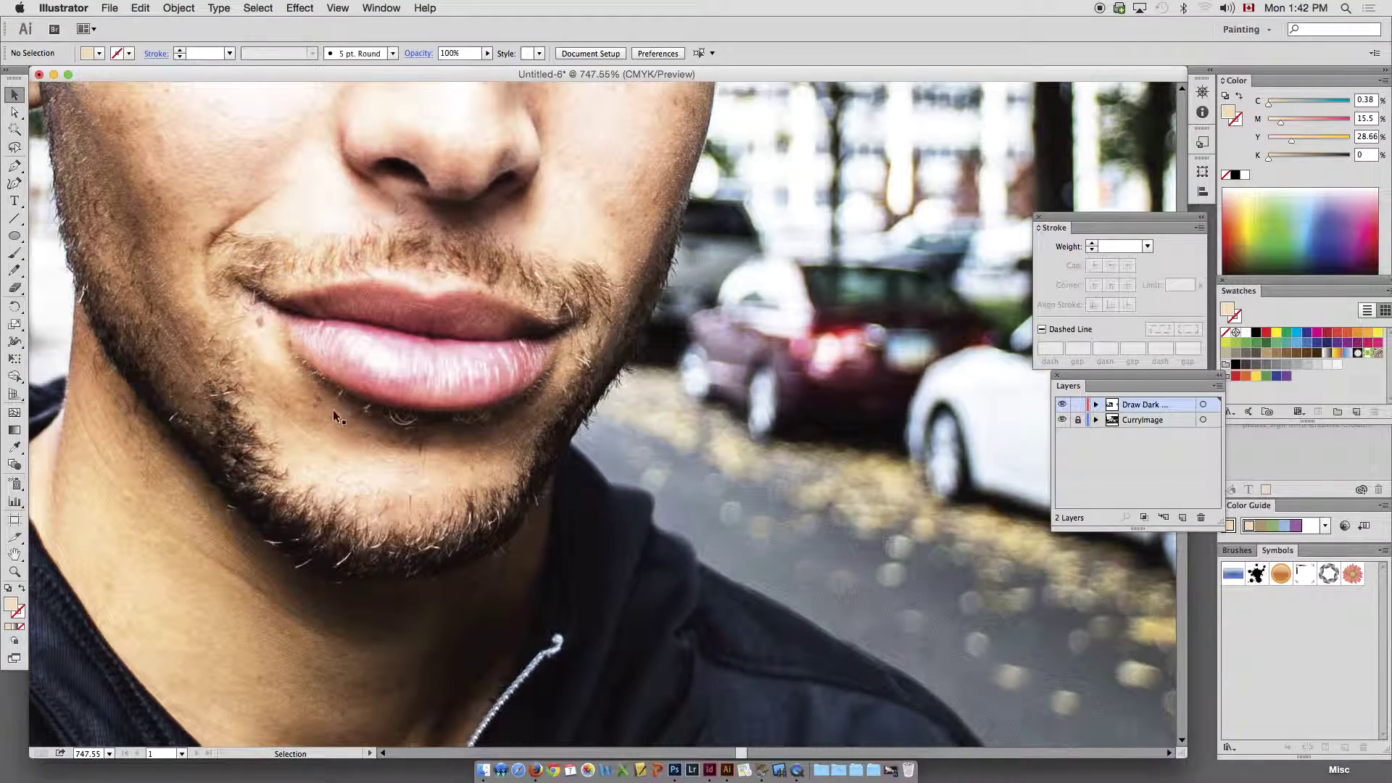
pyautogui.press('super+minus')
pyautogui.press('super+minus')
pyautogui.press('super+minus')
pyautogui.press('super+minus')
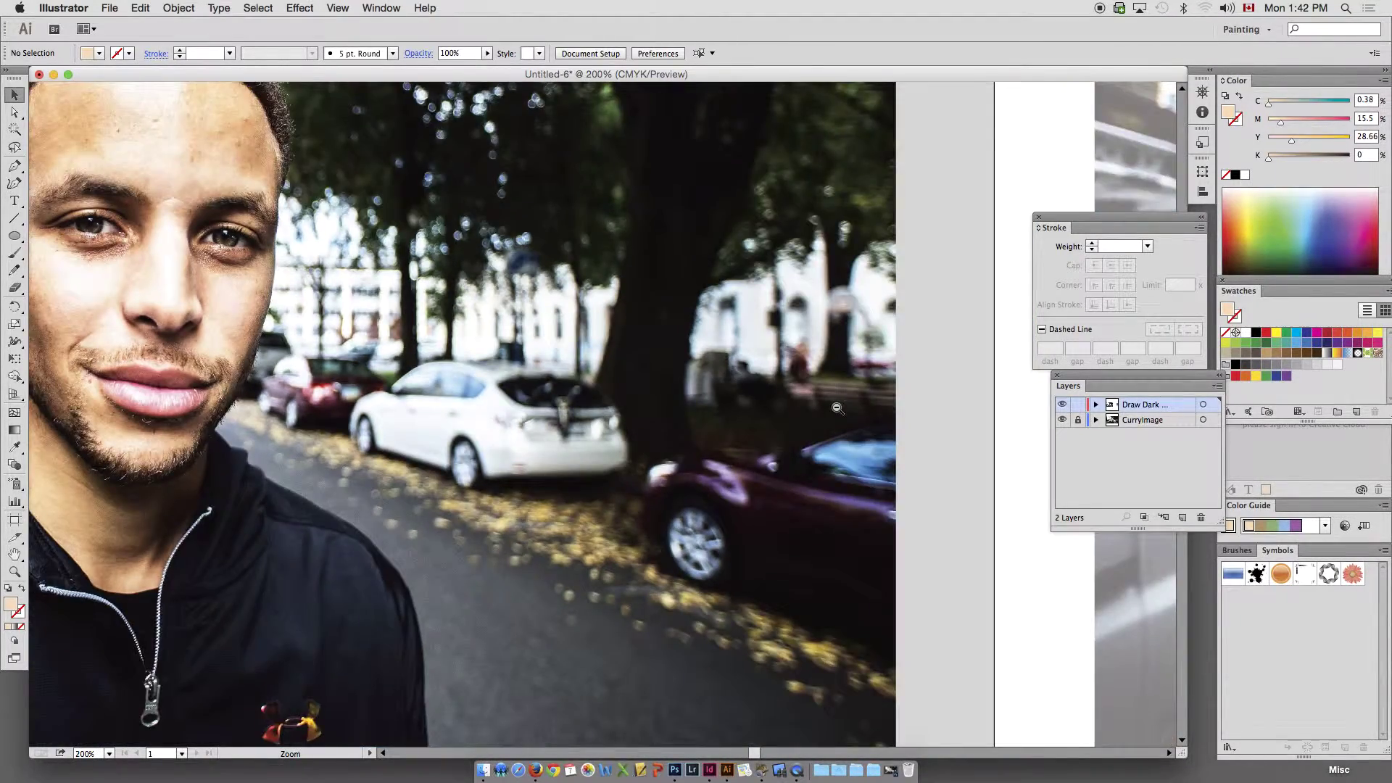
# - Return to the traced portrait over the dimmed photo and check its paths in outline view
pyautogui.hscroll(15, 672, 402)
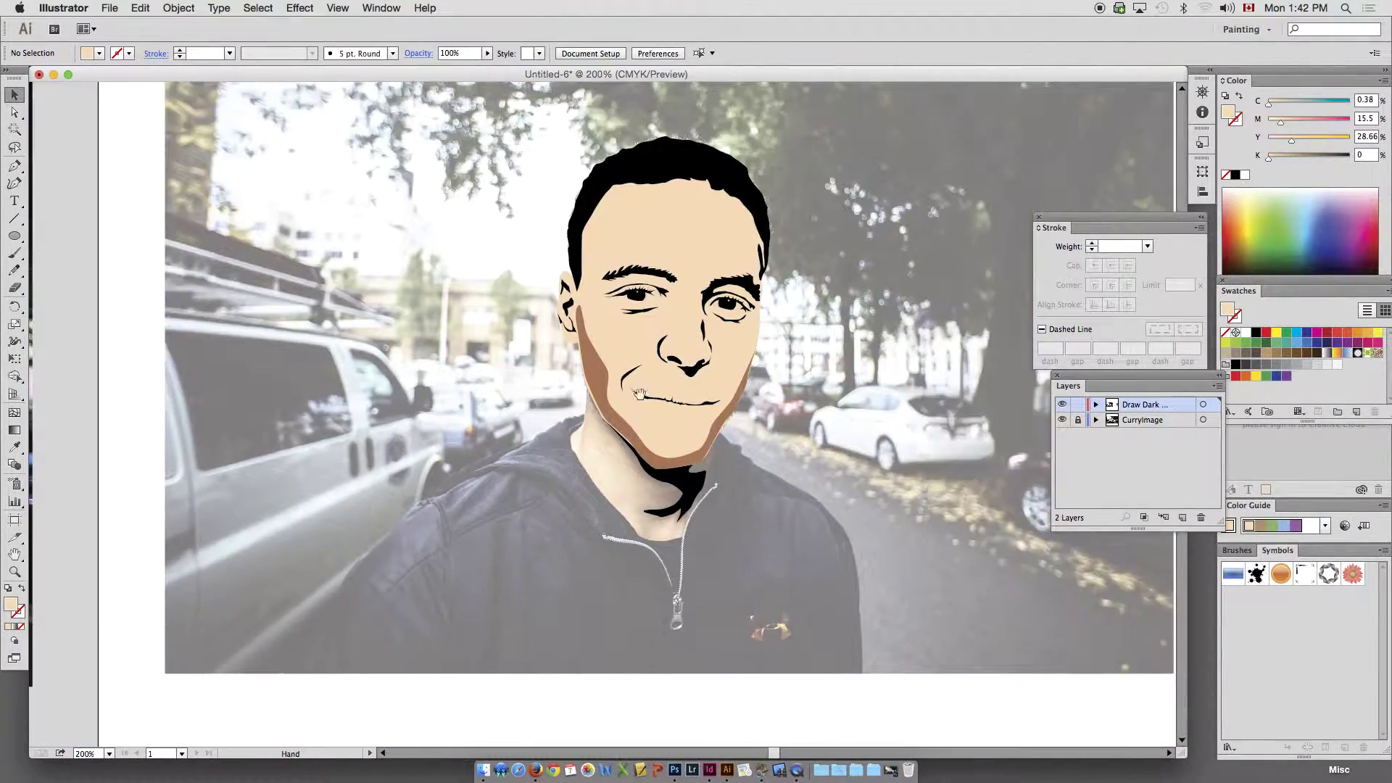
pyautogui.press('super+y')
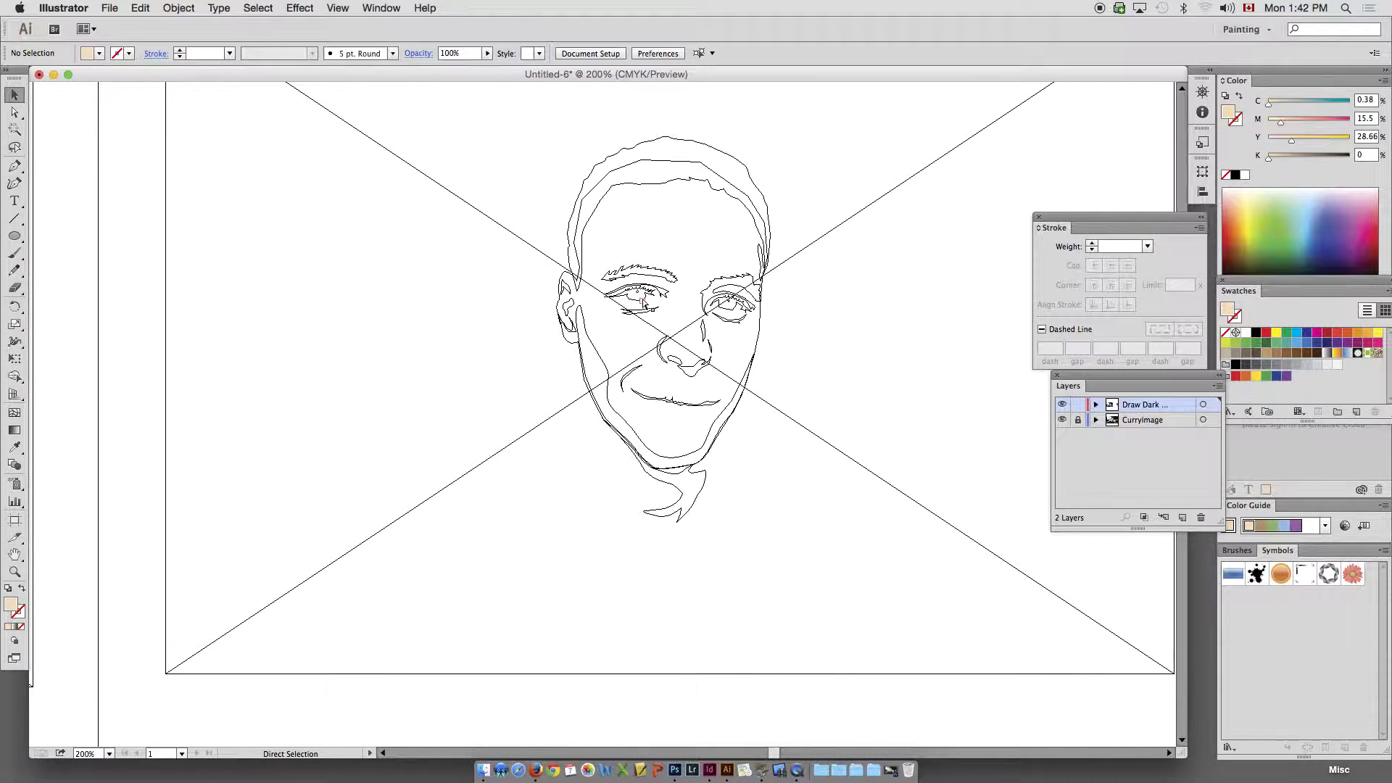
pyautogui.press('super+y')
pyautogui.click(678, 403)
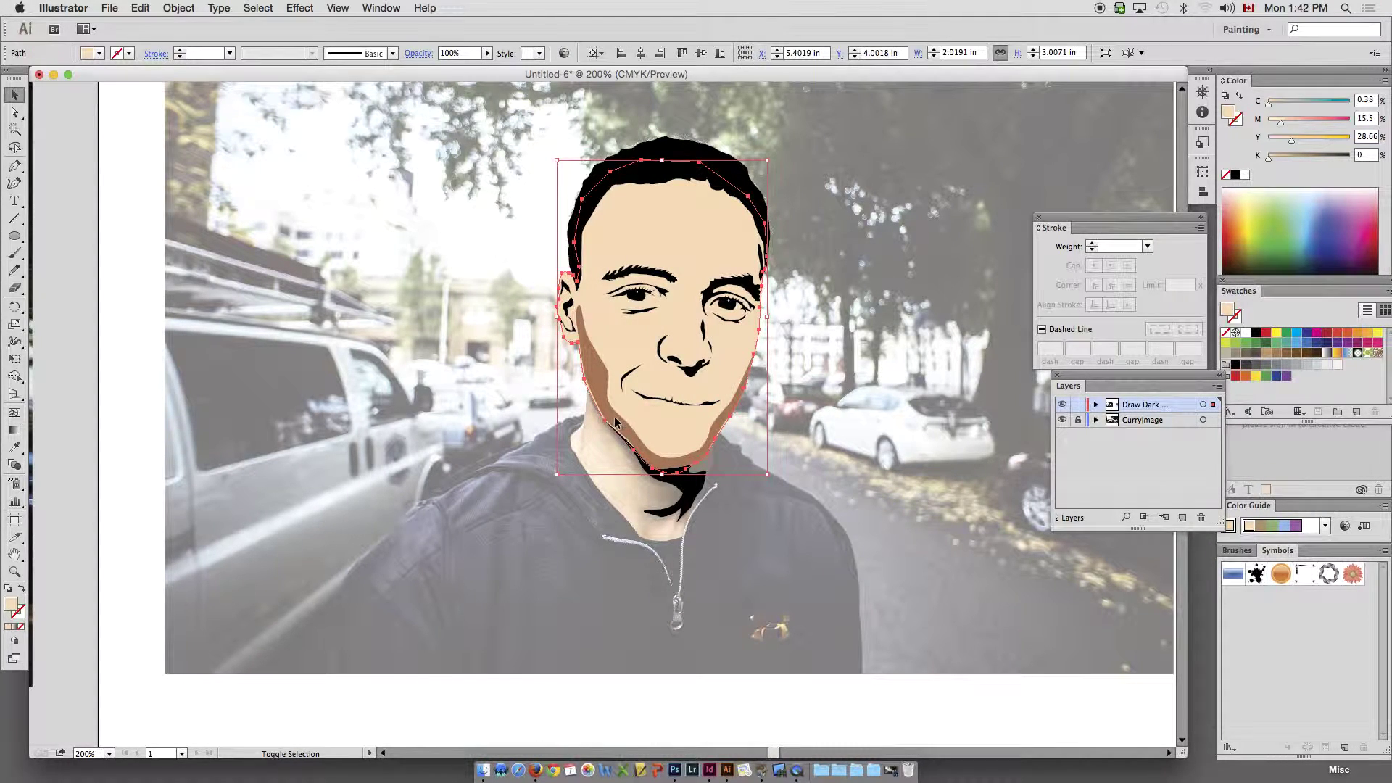
pyautogui.click(373, 415)
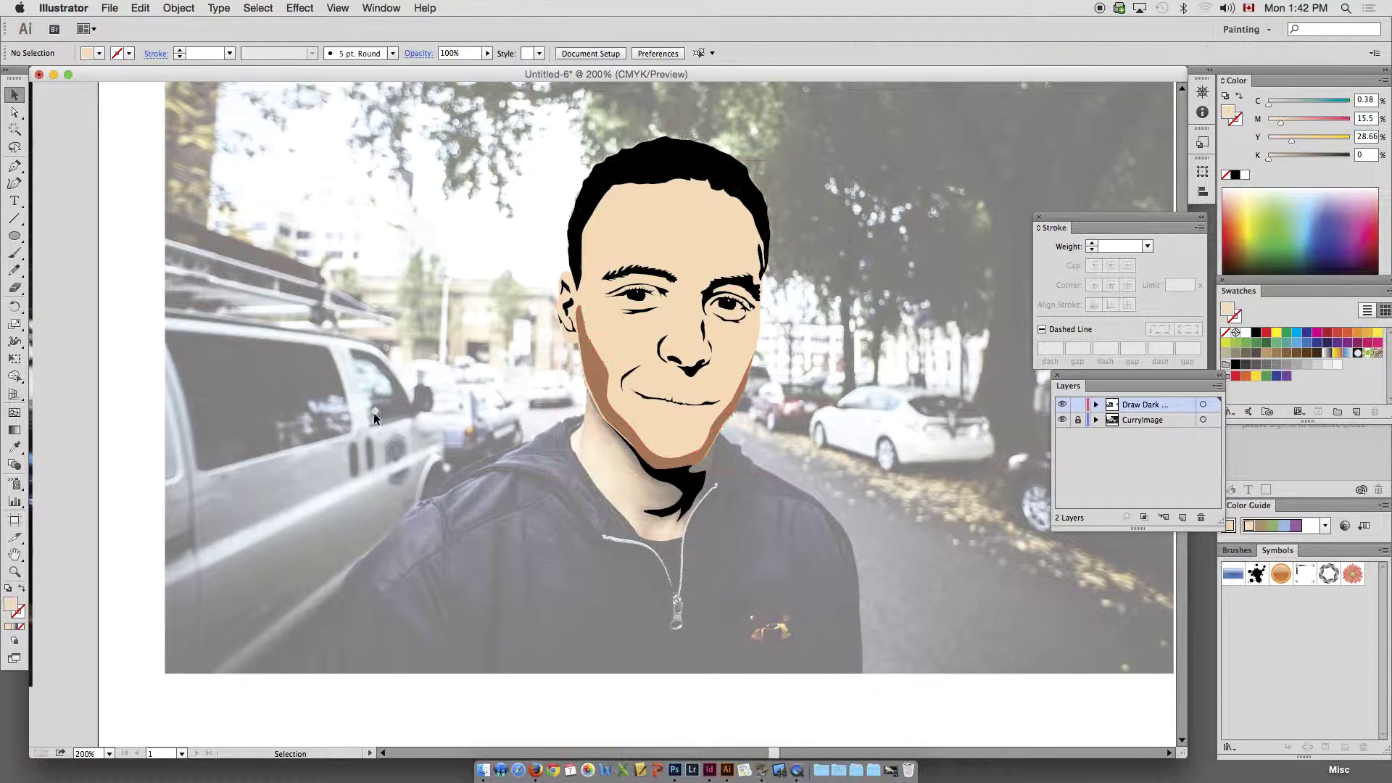
# - Put the face and beard shapes on a new layer named skin, placed directly below the black line-art layer
pyautogui.click(613, 328)
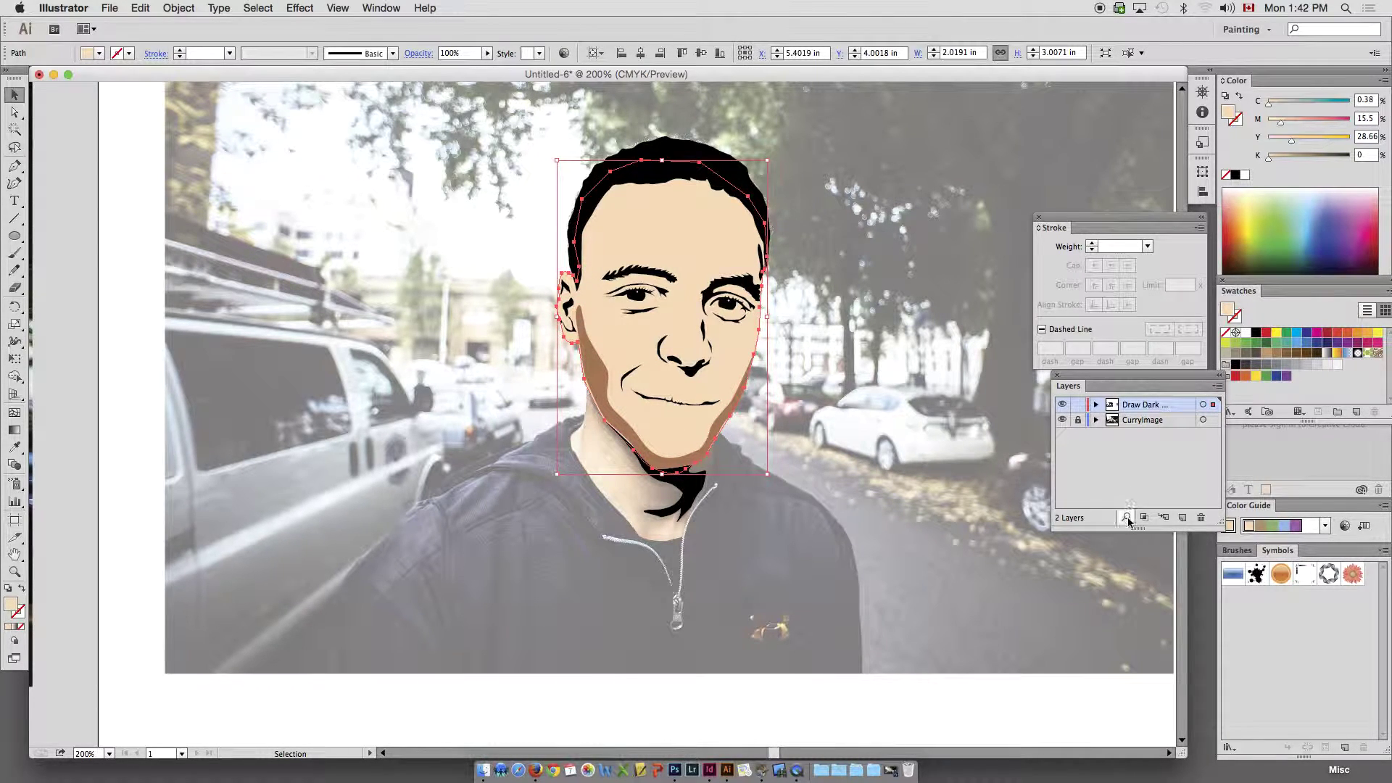
pyautogui.keyDown('shift'); pyautogui.click(599, 364); pyautogui.keyUp('shift')
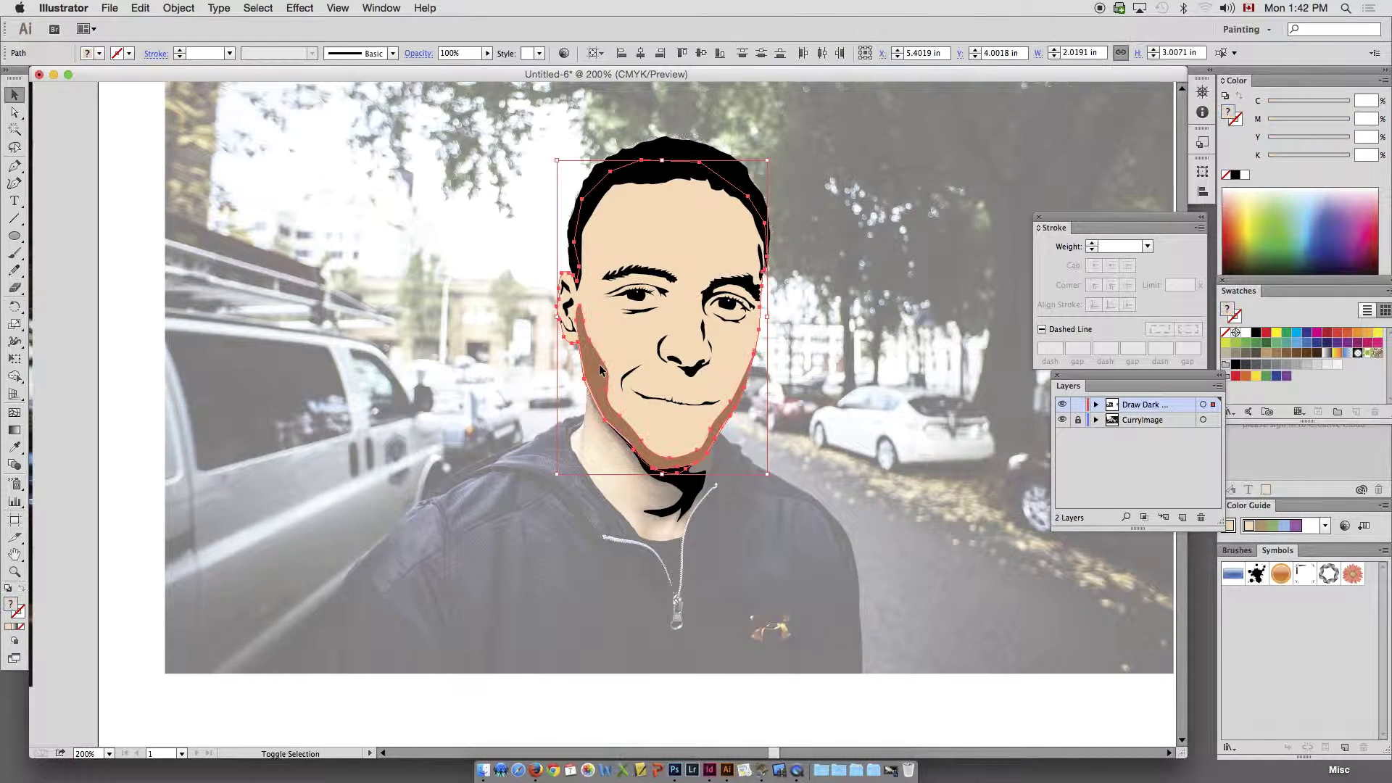
pyautogui.click(1182, 517)
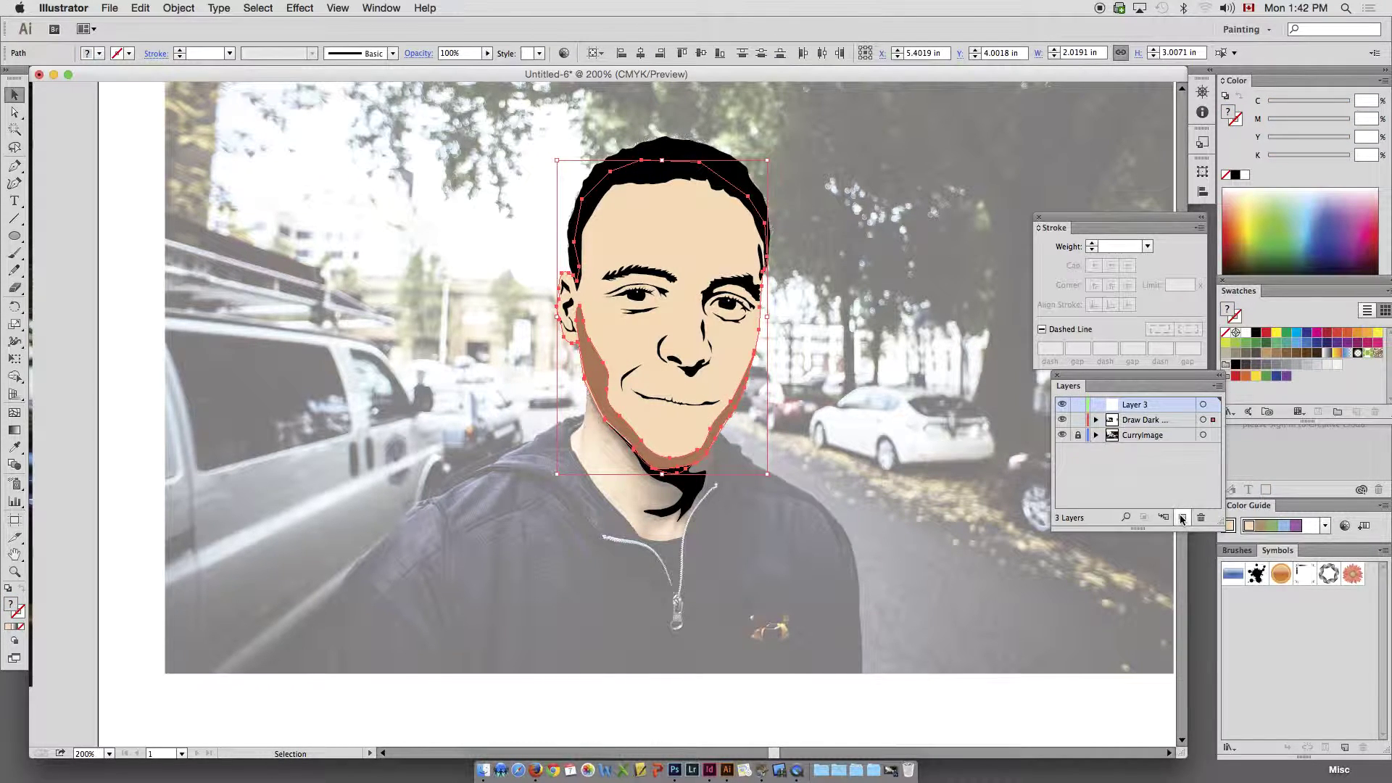
pyautogui.doubleClick(1131, 409)
pyautogui.write('skin')
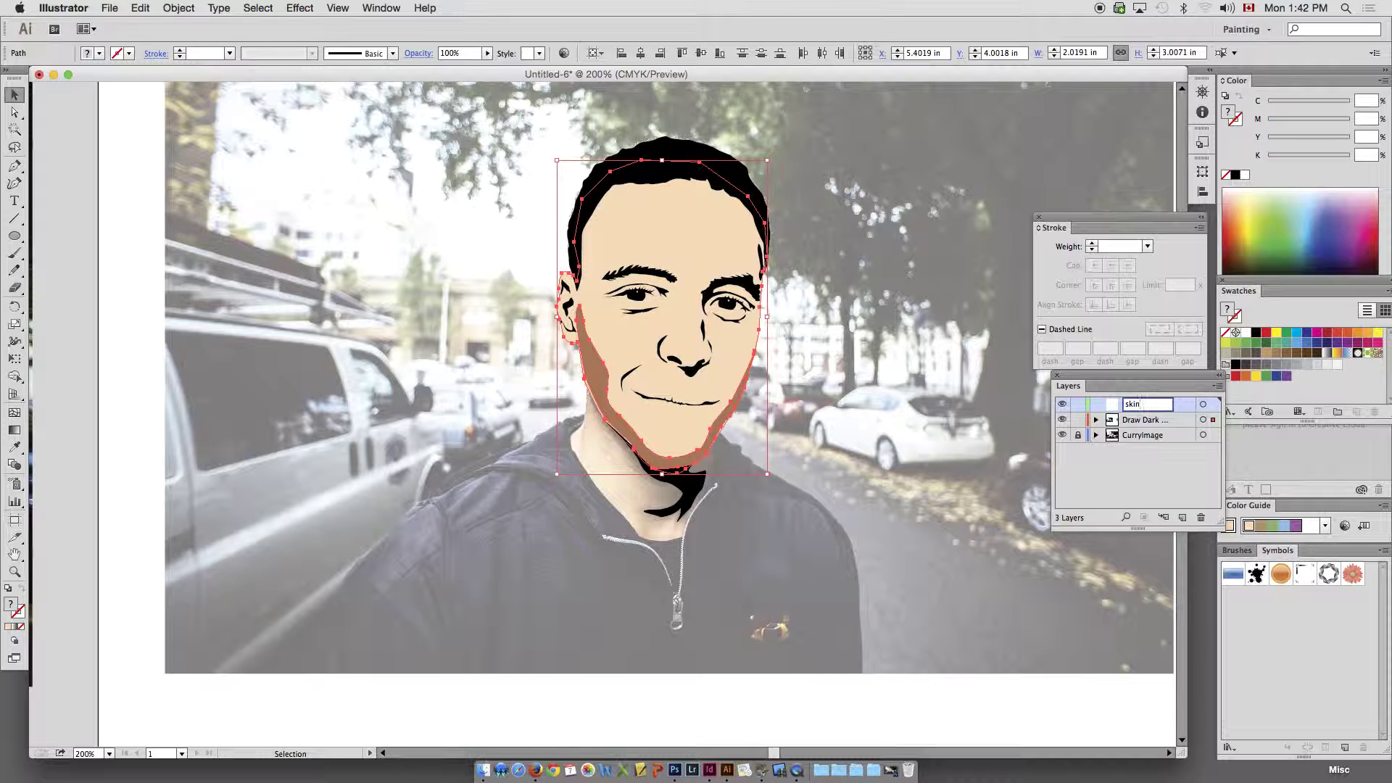
pyautogui.press('Return')
pyautogui.moveTo(1133, 411); pyautogui.dragTo(1137, 431)
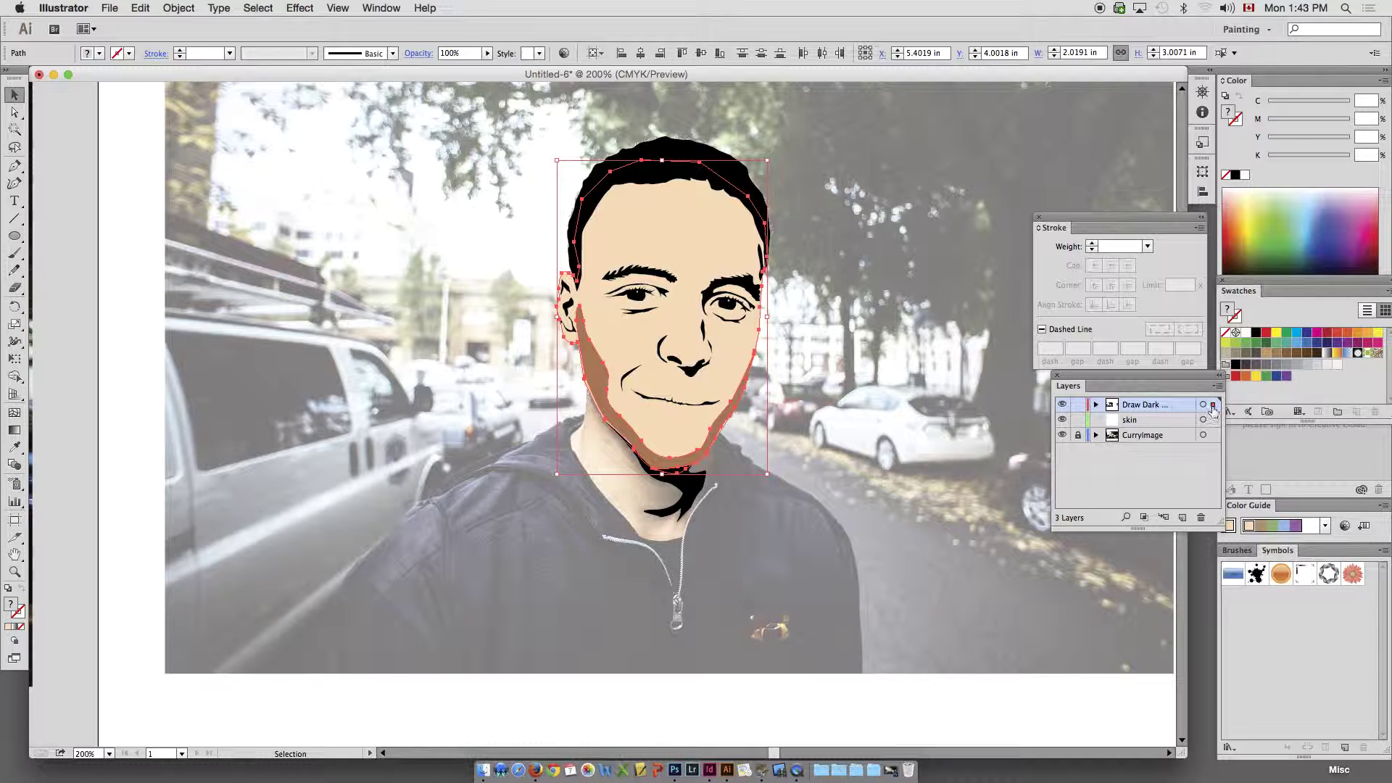
pyautogui.moveTo(1216, 426); pyautogui.dragTo(1214, 421)
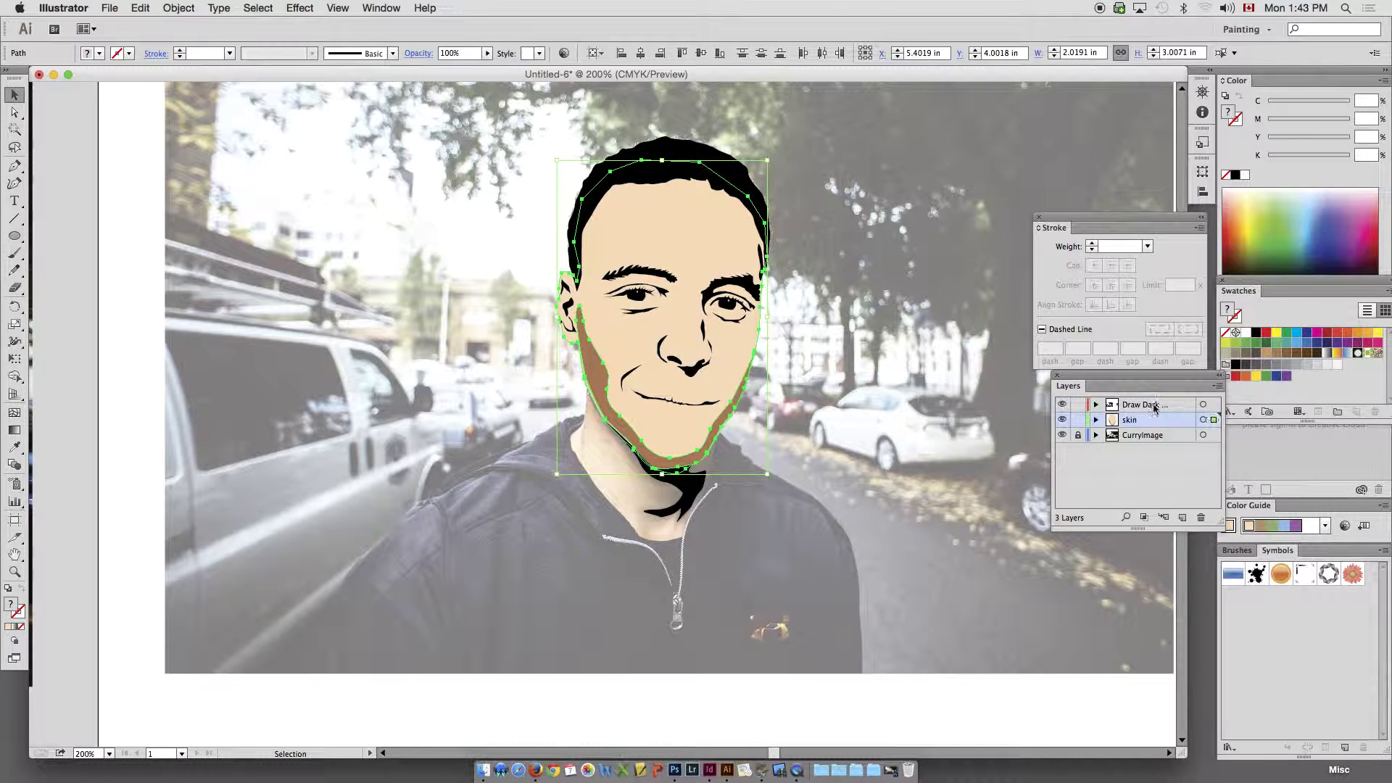
# - Hide the skin layer and trace a closed crescent shadow beneath the lower lip on the black line-art layer
pyautogui.click(1064, 420)
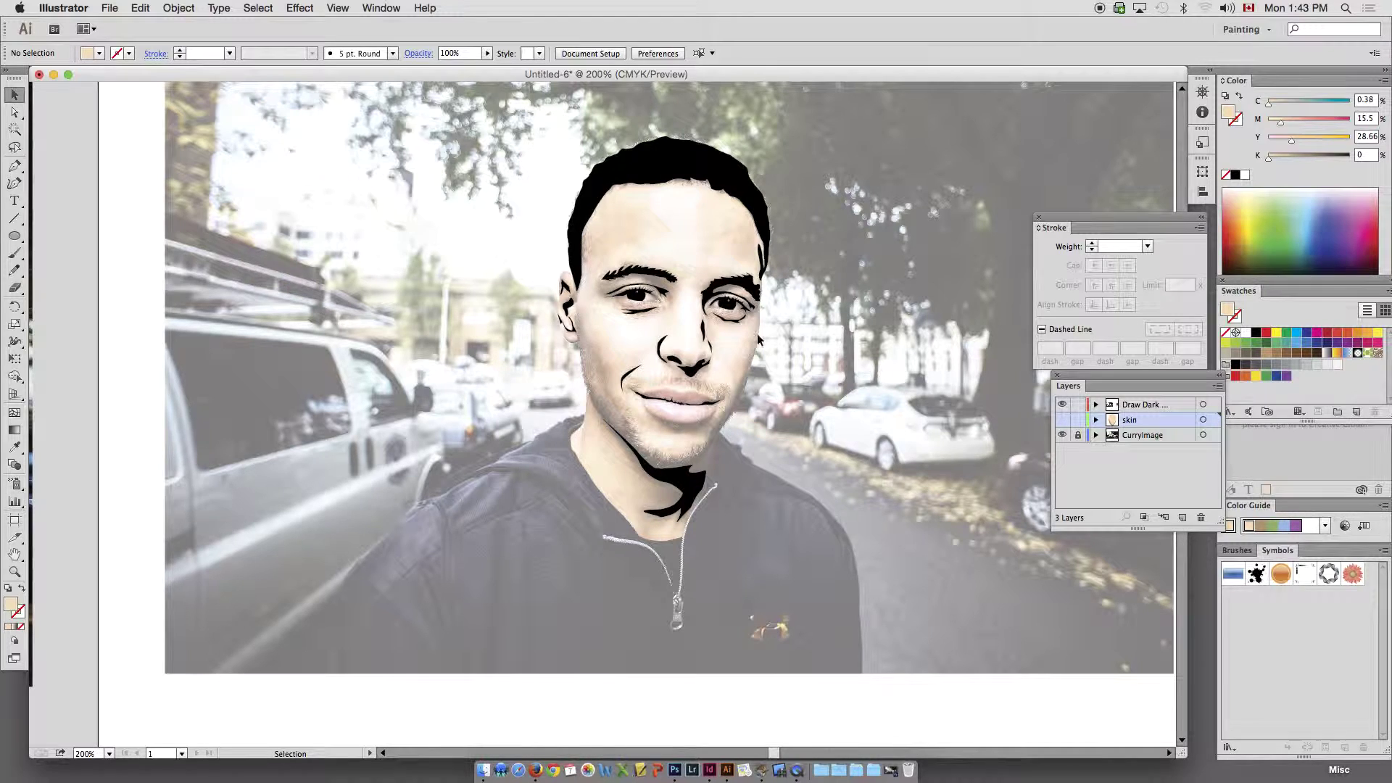
pyautogui.doubleClick(1140, 405)
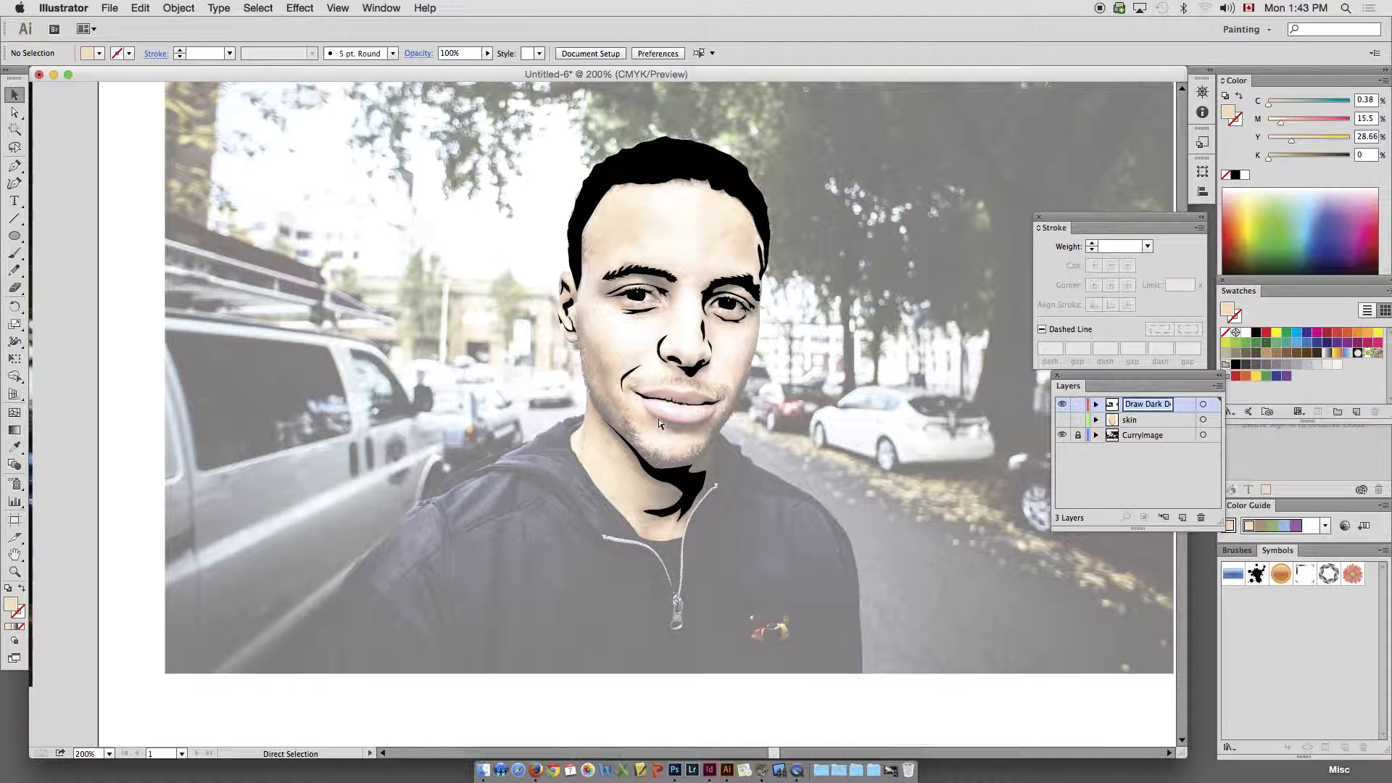
pyautogui.press('super+space')
pyautogui.moveTo(496, 279); pyautogui.dragTo(850, 532)
pyautogui.press('p')
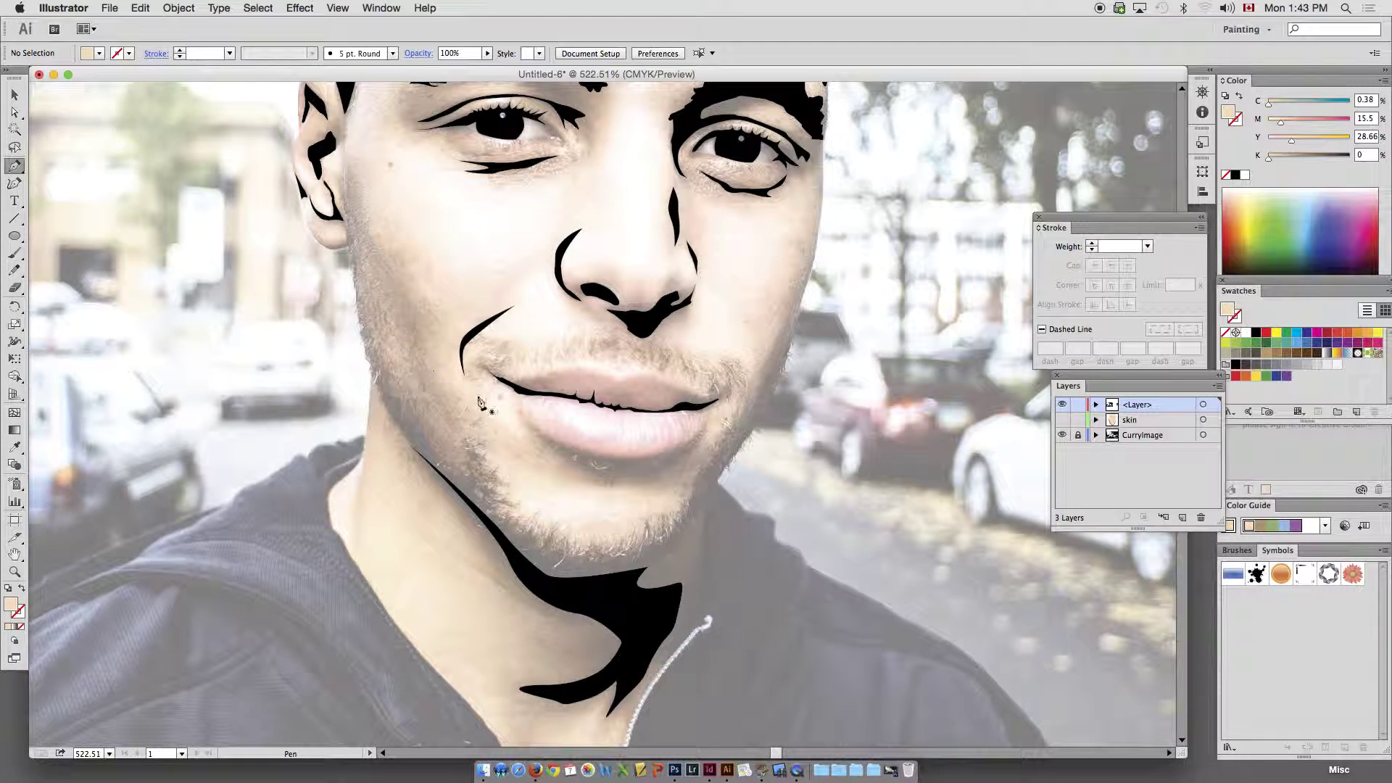
pyautogui.click(532, 427)
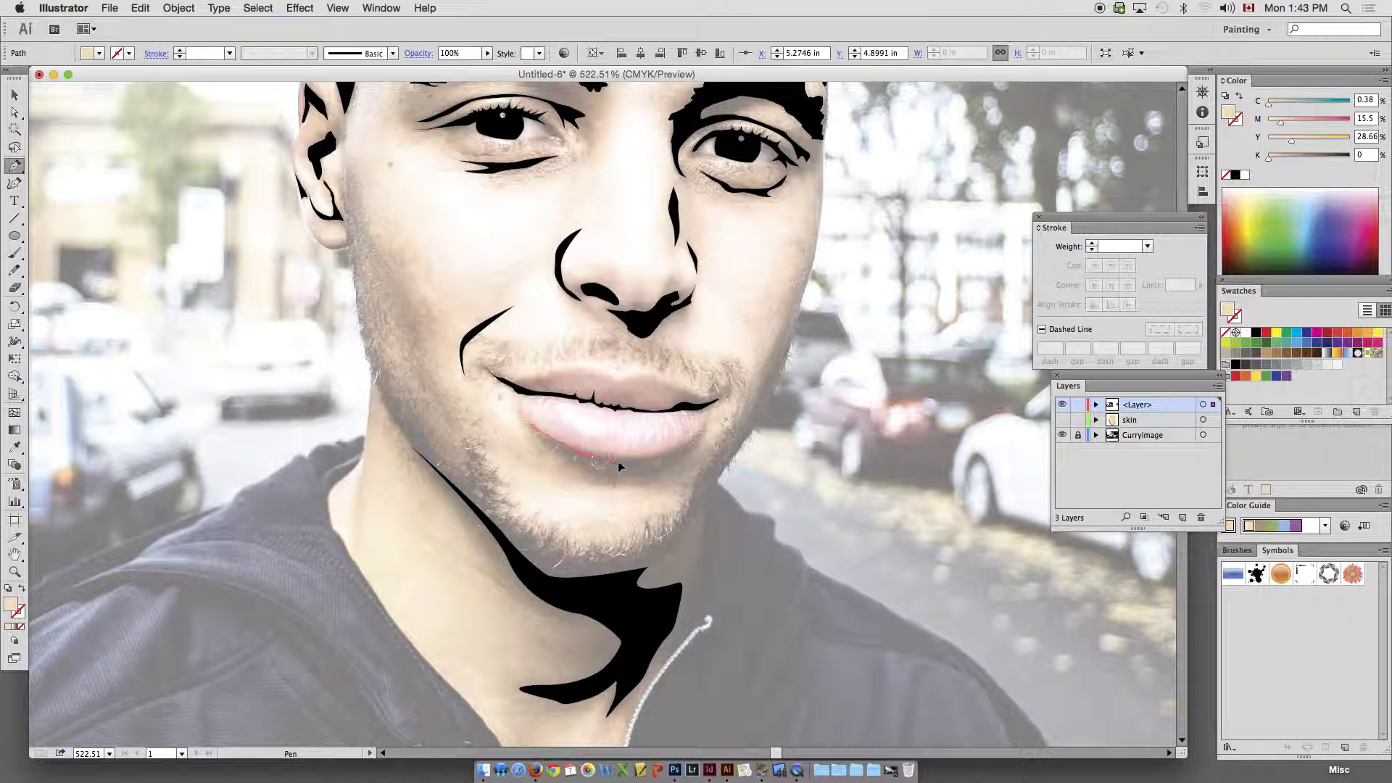
pyautogui.moveTo(636, 461); pyautogui.dragTo(658, 467)
pyautogui.click(703, 427)
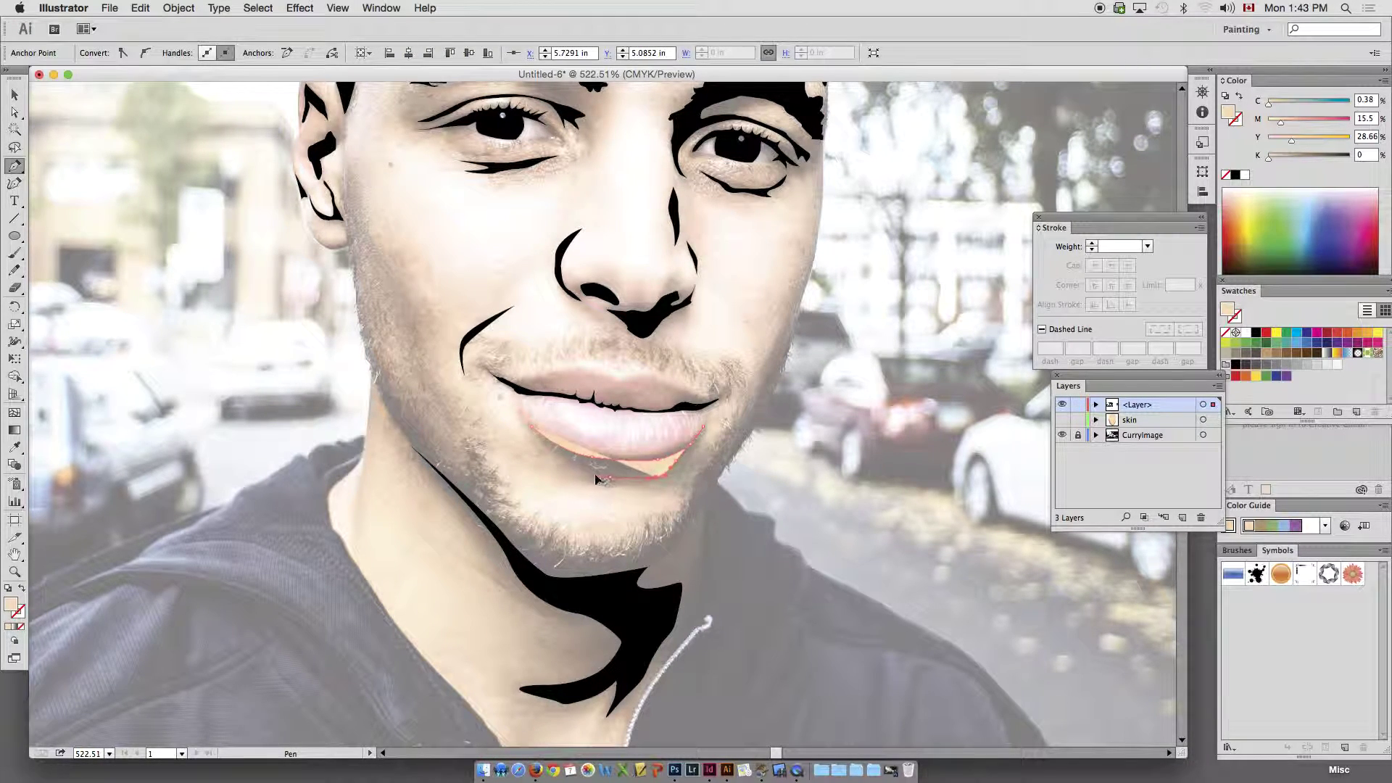
pyautogui.click(559, 459)
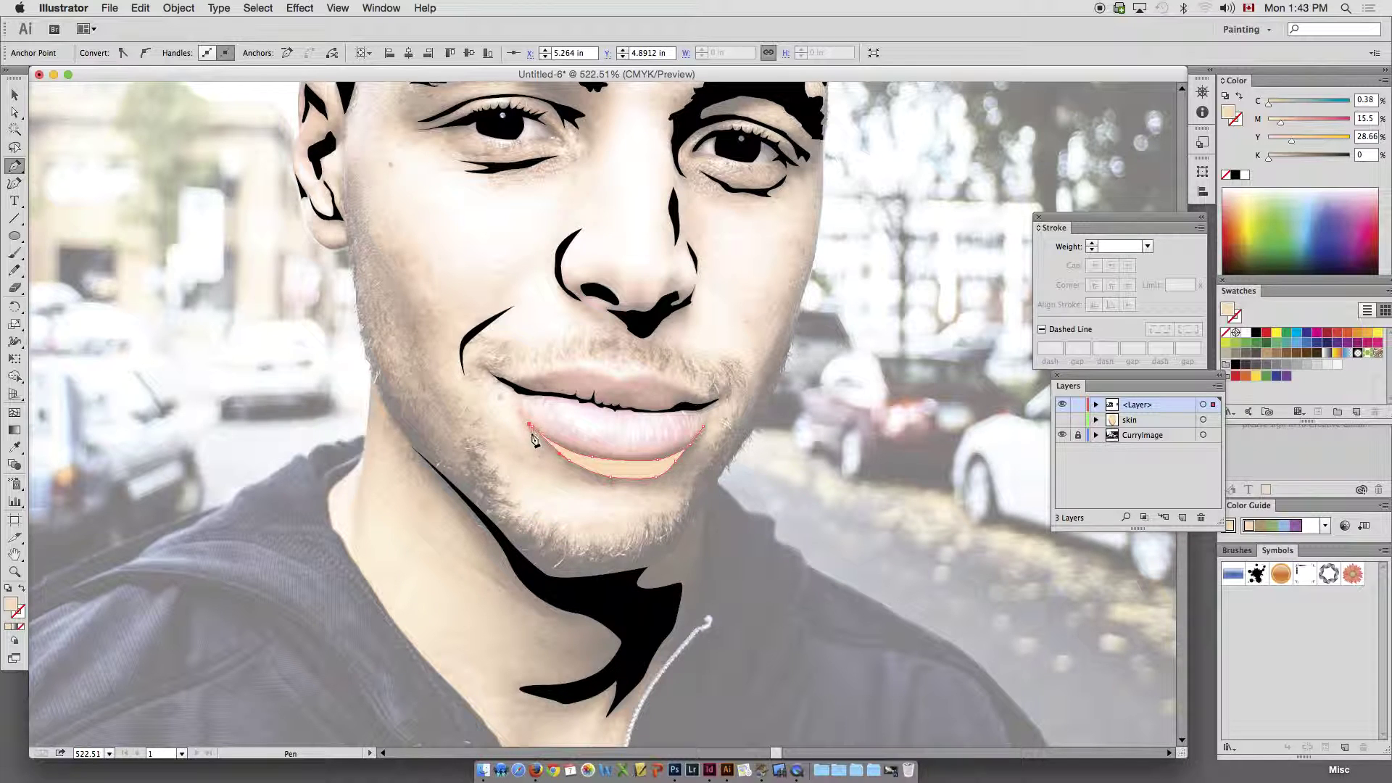
pyautogui.click(531, 424)
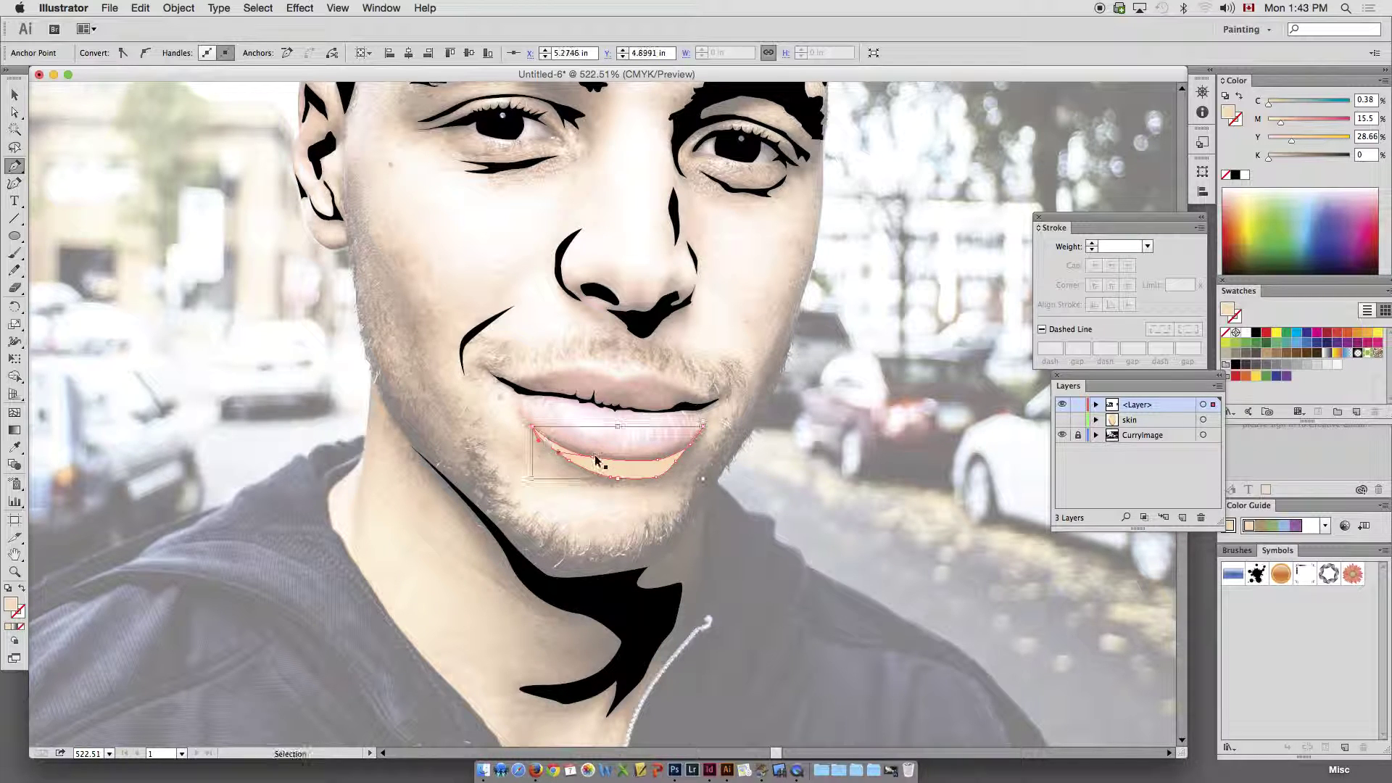
# - Fill the crescent under the lower lip with black, without a stroke, and deselect it
pyautogui.click(7, 589)
pyautogui.click(22, 588)
pyautogui.click(19, 616)
pyautogui.click(21, 627)
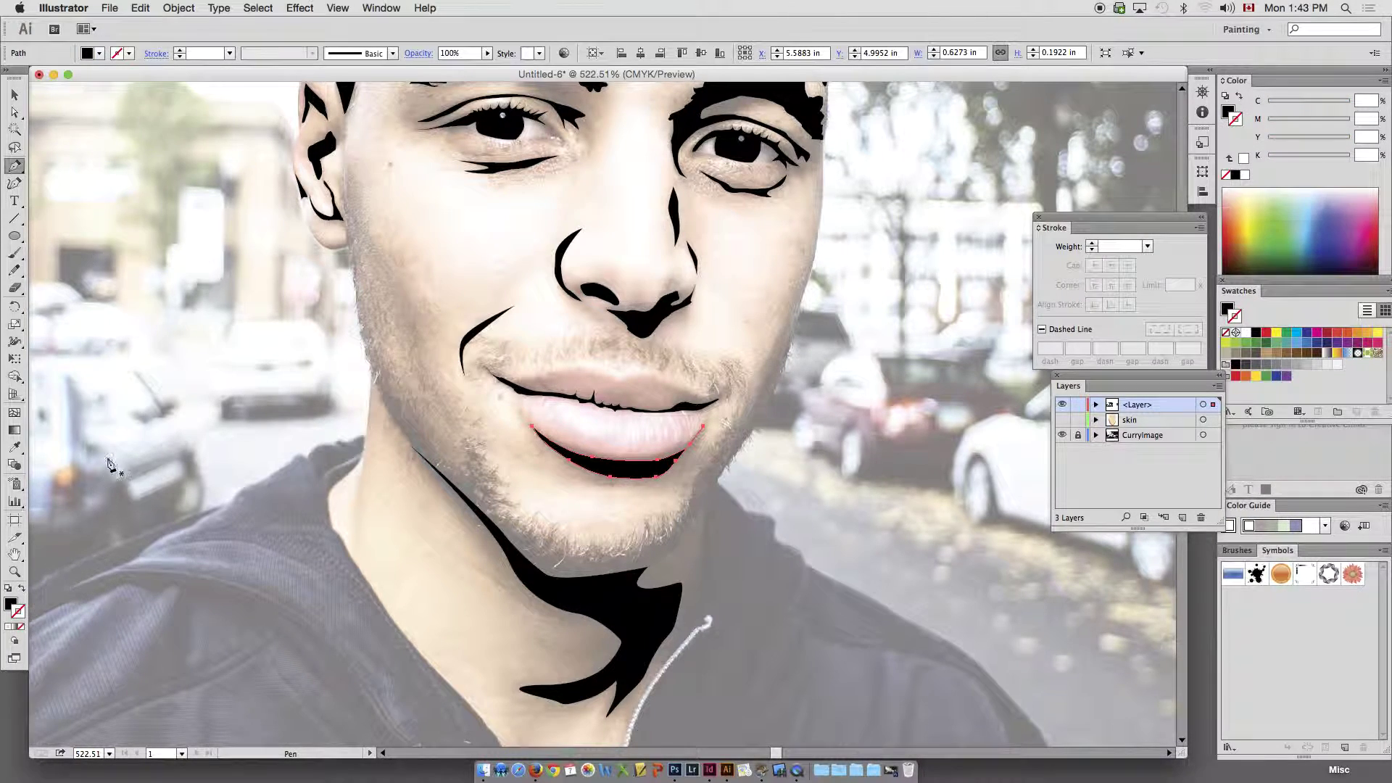
pyautogui.press('super+shift+a')
# - Show the skin layer again and check the whole portrait with the lower-lip shadow
pyautogui.click(1063, 420)
pyautogui.keyDown('alt'); pyautogui.keyDown('super'); pyautogui.click(528, 357); pyautogui.keyUp('super'); pyautogui.keyUp('alt')
pyautogui.keyDown('alt'); pyautogui.keyDown('super'); pyautogui.click(551, 357); pyautogui.keyUp('super'); pyautogui.keyUp('alt')
pyautogui.moveTo(747, 364); pyautogui.dragTo(680, 419)
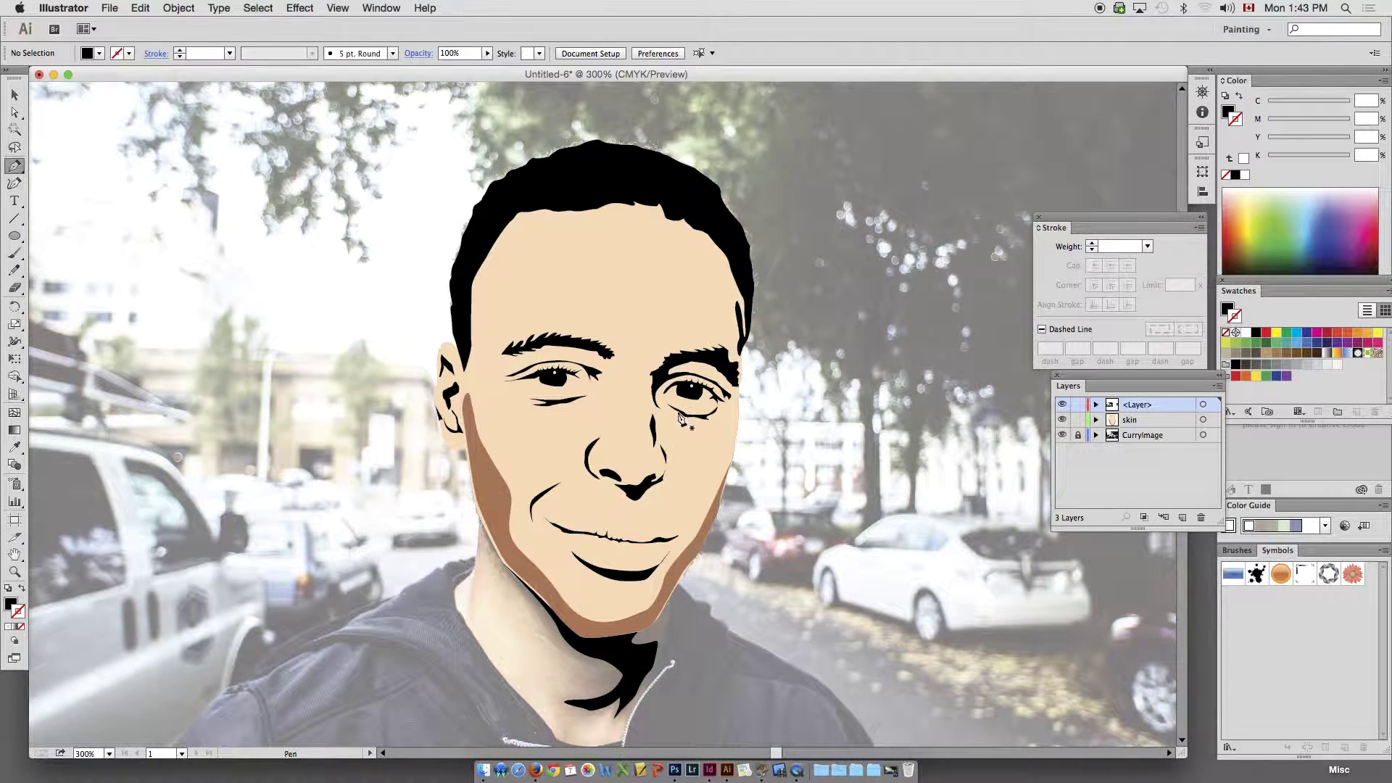
pyautogui.click(13, 95)
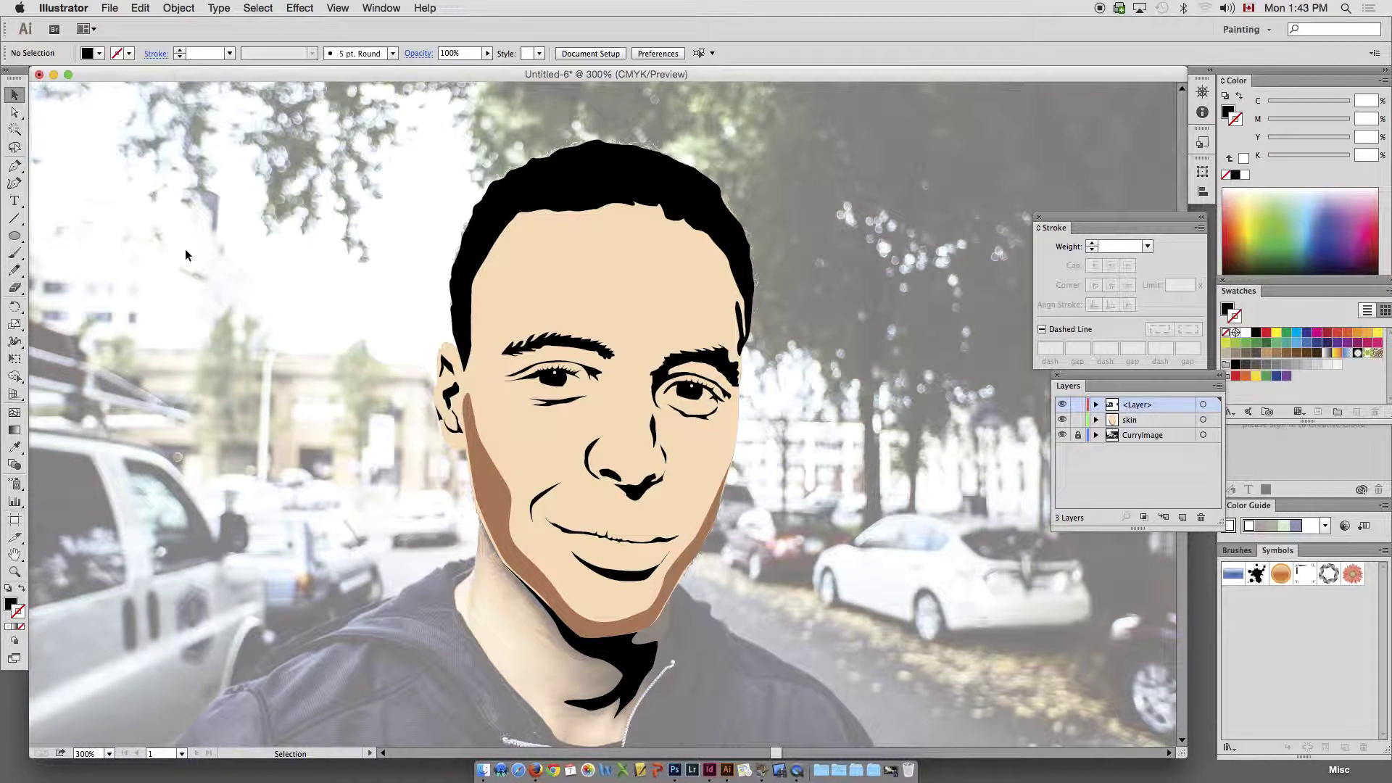
pyautogui.moveTo(360, 258); pyautogui.dragTo(327, 216)
pyautogui.moveTo(459, 311); pyautogui.dragTo(457, 337)
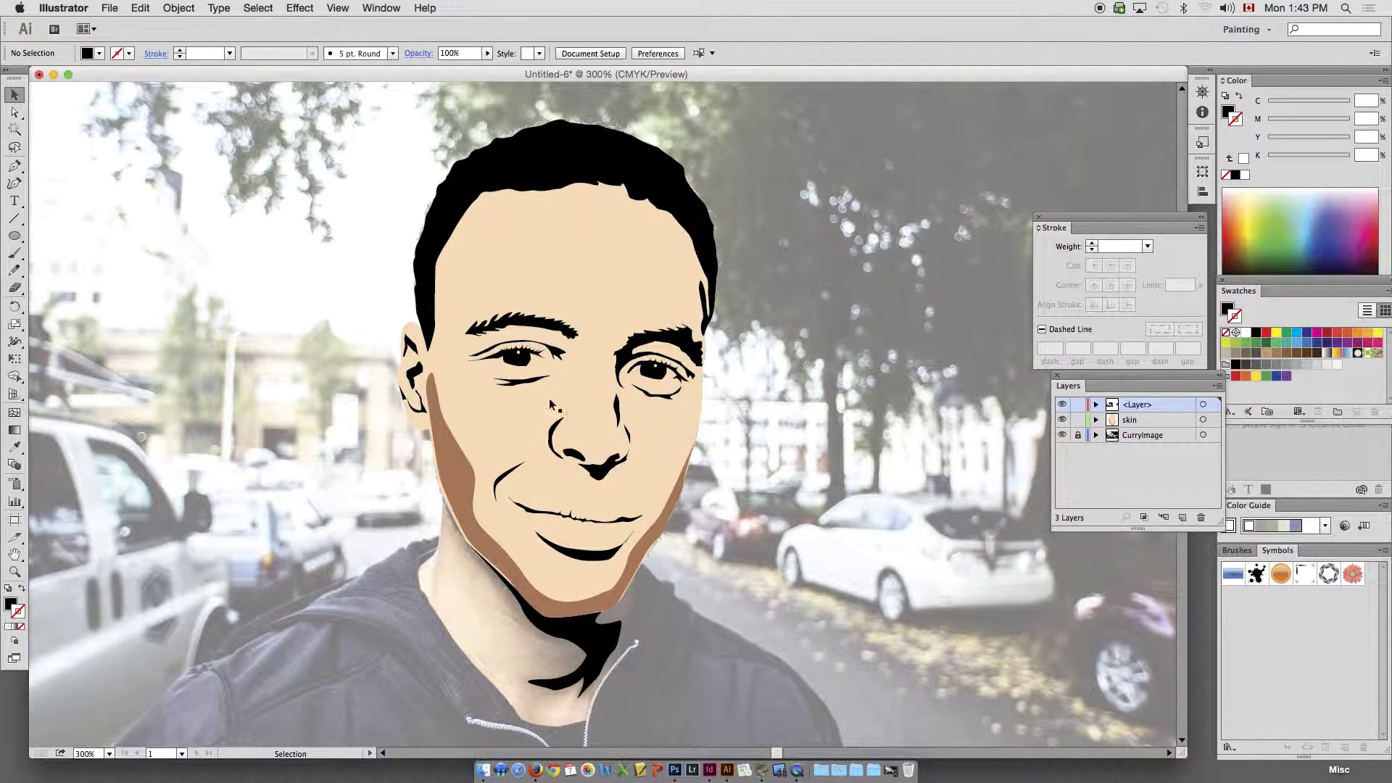
# - Hide the skin and black line-art layers to expose the beard in the dimmed photo
pyautogui.moveTo(1062, 420); pyautogui.dragTo(1062, 405)
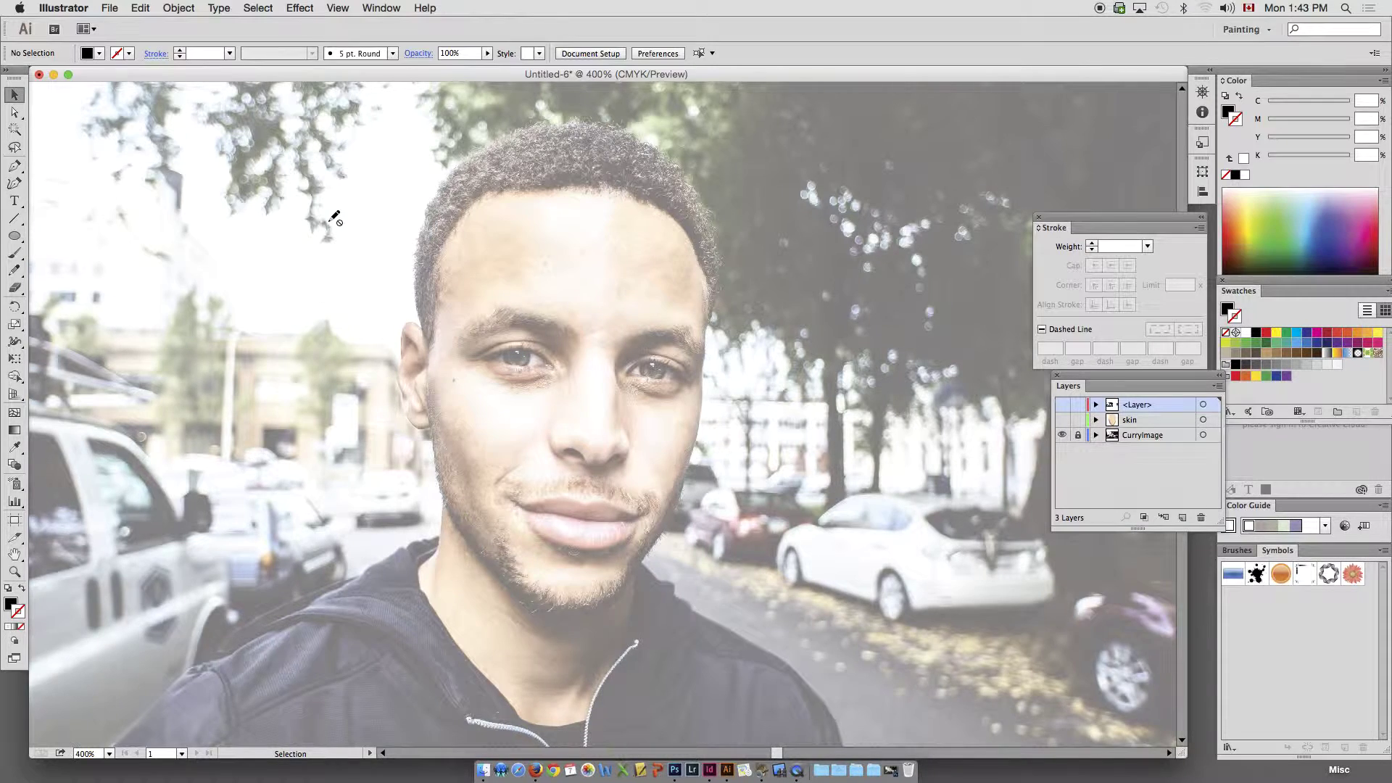
pyautogui.press('super+equal')
pyautogui.moveTo(600, 374); pyautogui.dragTo(589, 300)
pyautogui.moveTo(376, 358); pyautogui.dragTo(378, 297)
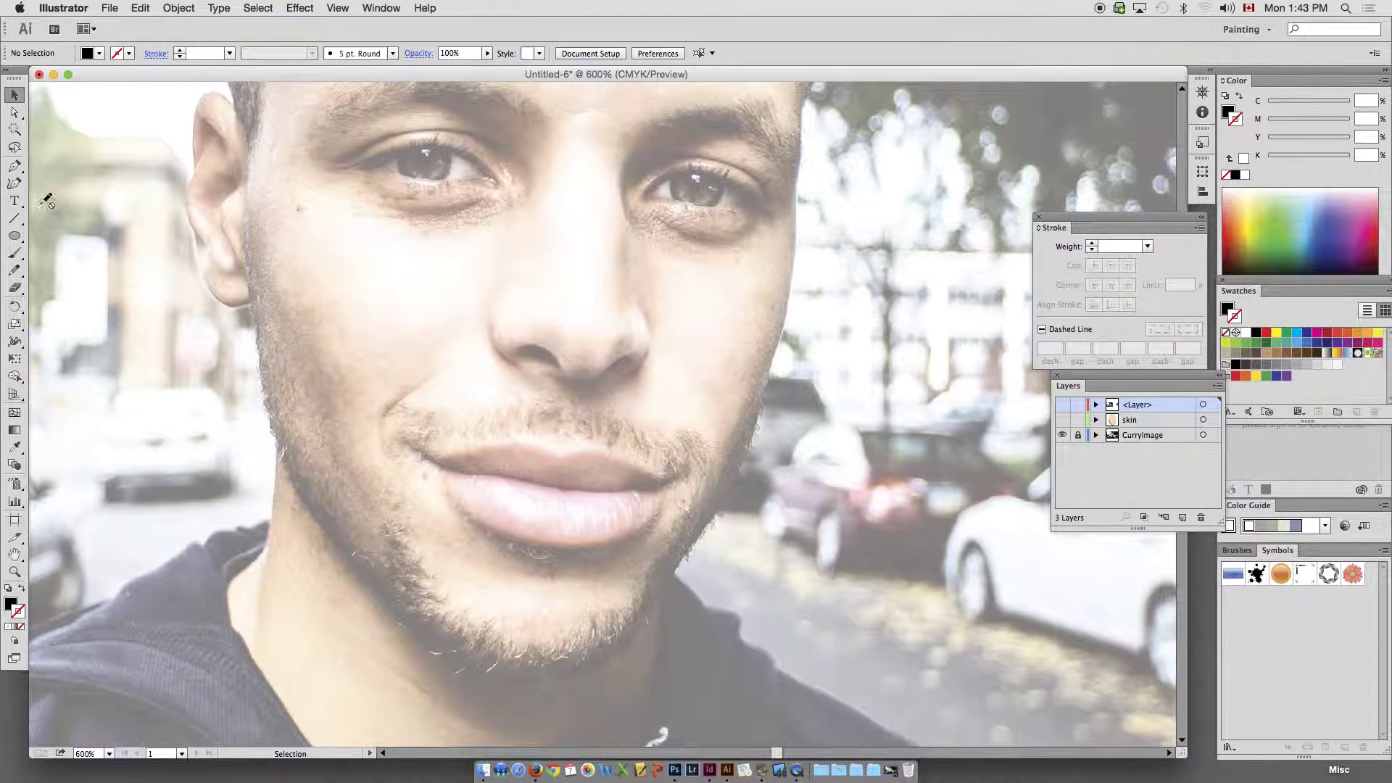
# - Display the document's brushes in an enlarged floating panel beside the face
pyautogui.click(14, 165)
pyautogui.click(382, 8)
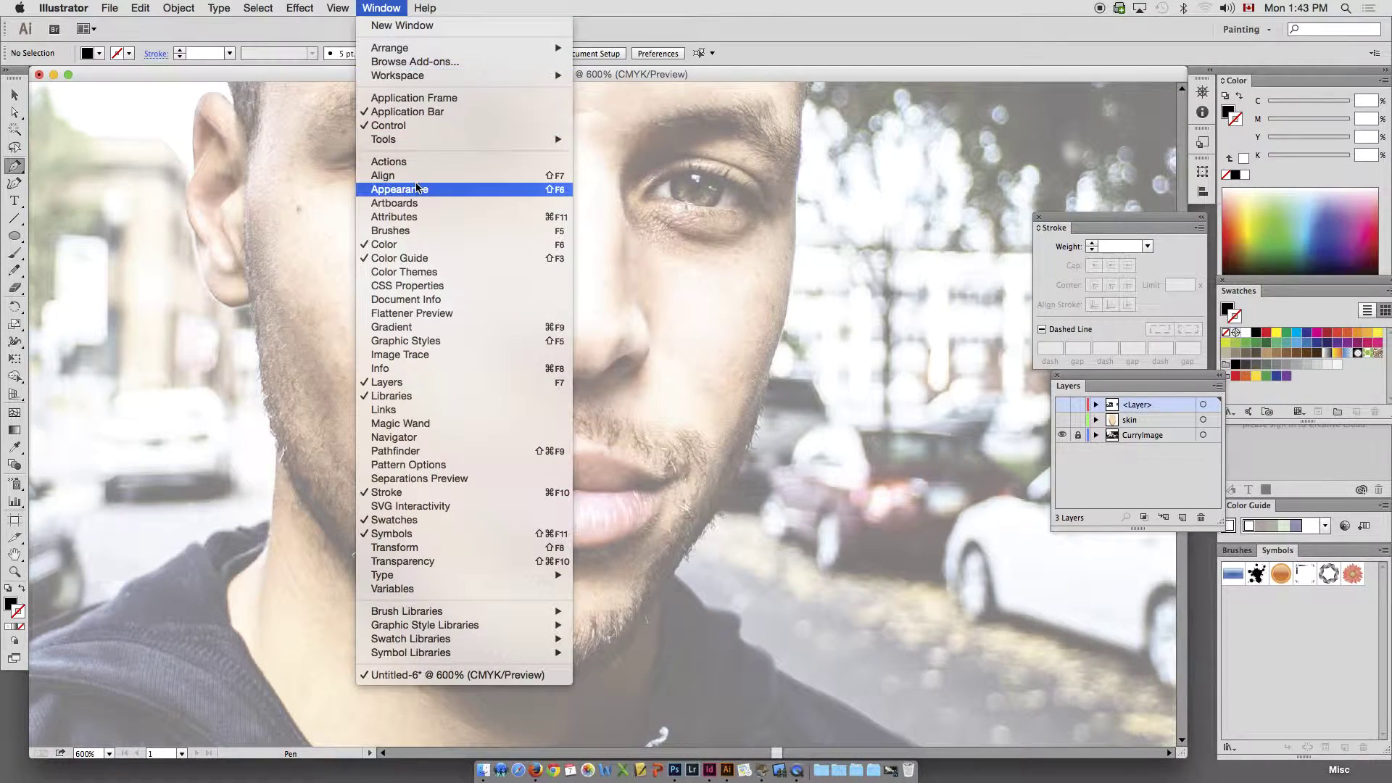
pyautogui.click(392, 231)
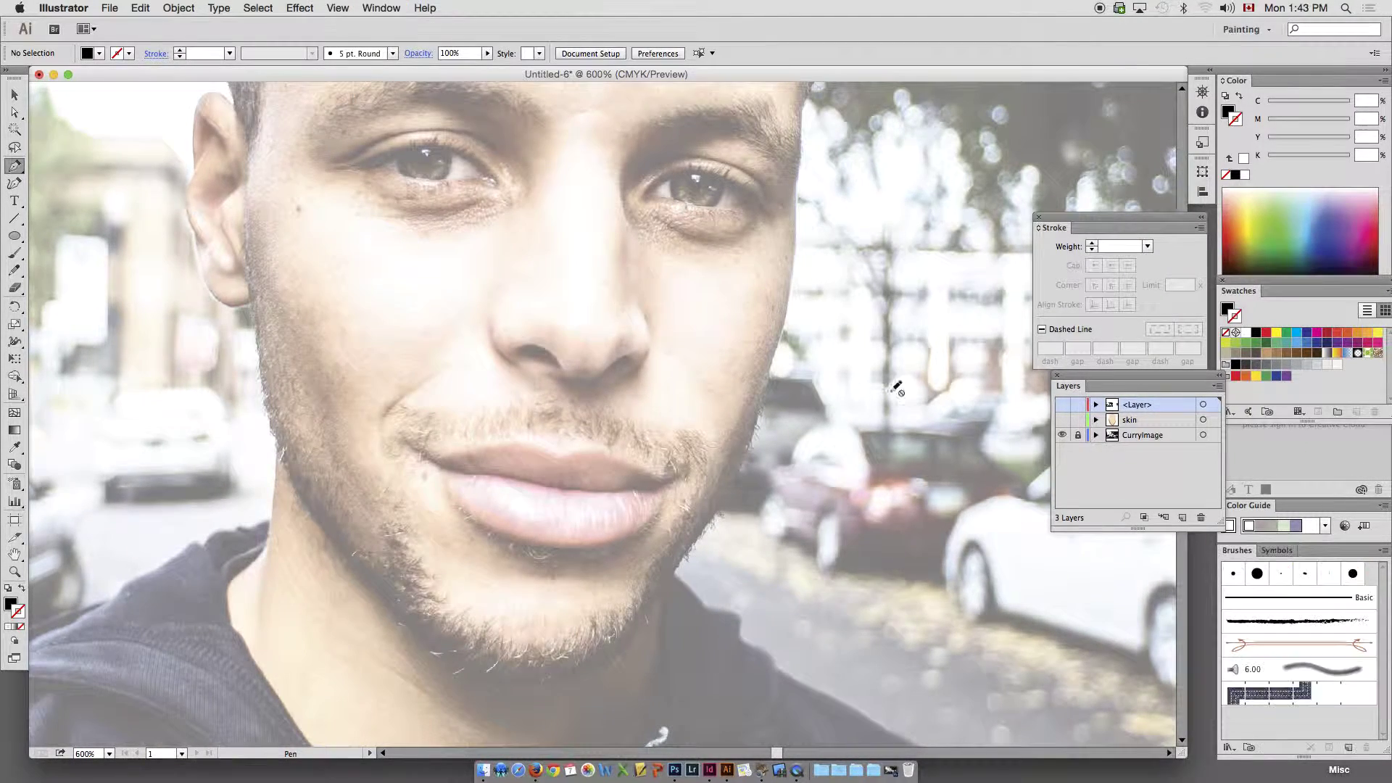
pyautogui.moveTo(1241, 553)
pyautogui.mouseDown()
pyautogui.moveTo(796, 356)
pyautogui.moveTo(789, 340)
pyautogui.mouseUp()
pyautogui.moveTo(936, 528); pyautogui.dragTo(948, 655)
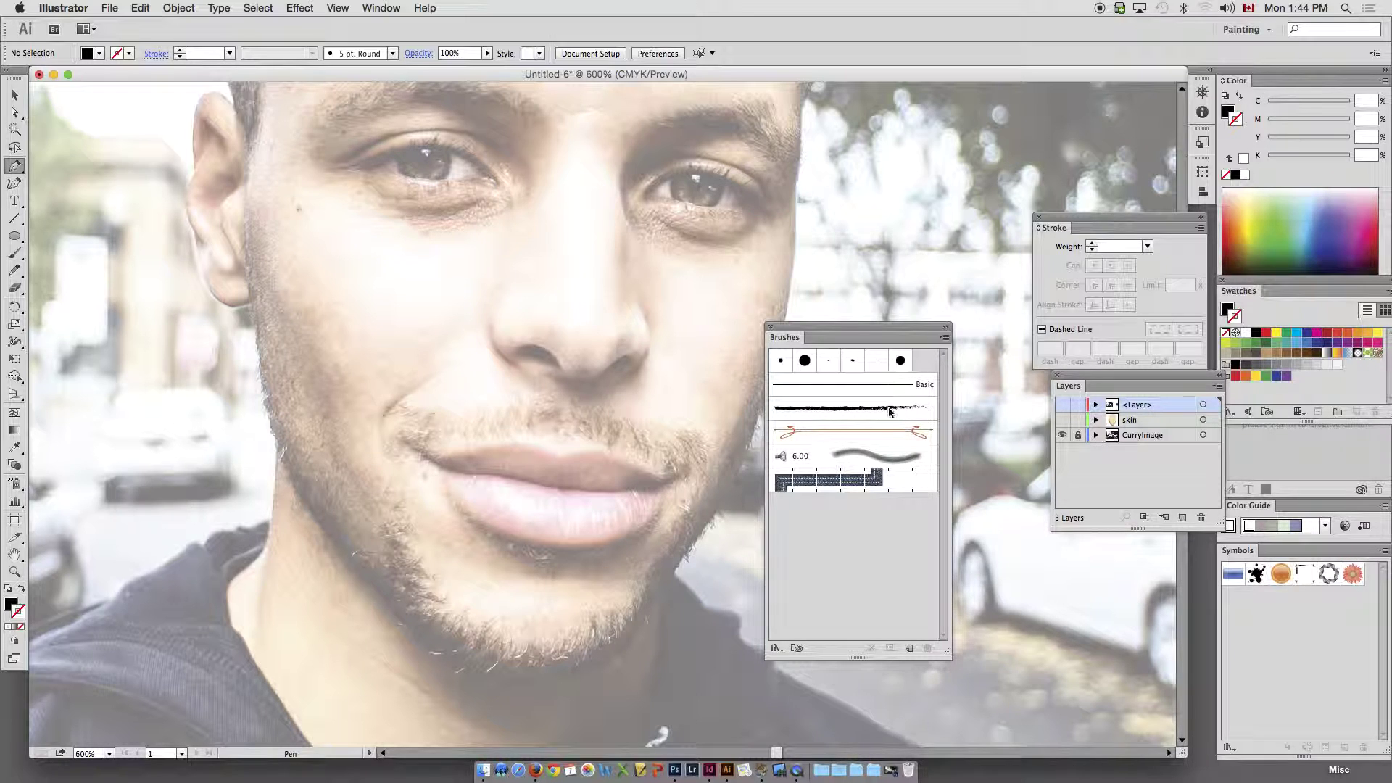
# - Open the Artistic_Calligraphic brush library, enlarge it and choose the 30 pt. Flat brush
pyautogui.click(945, 339)
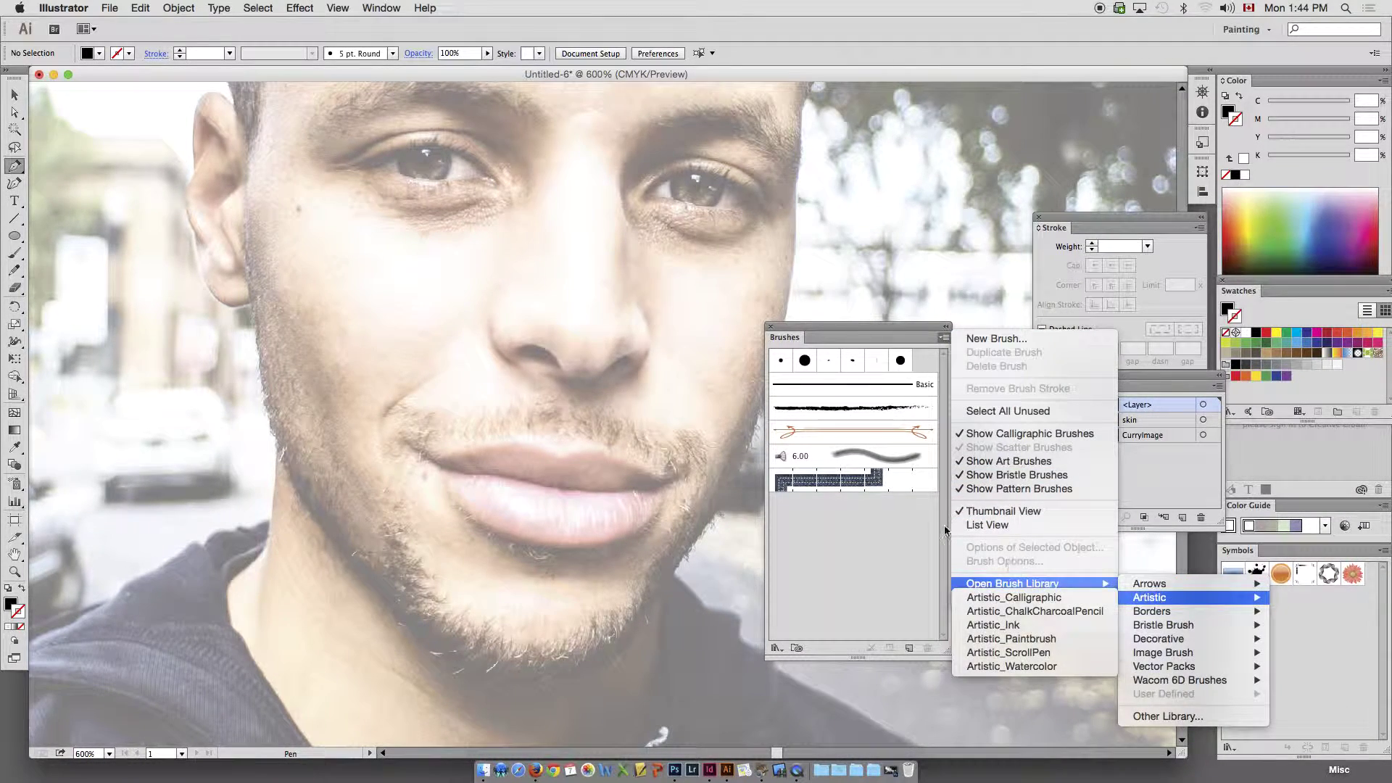
pyautogui.moveTo(1001, 584)
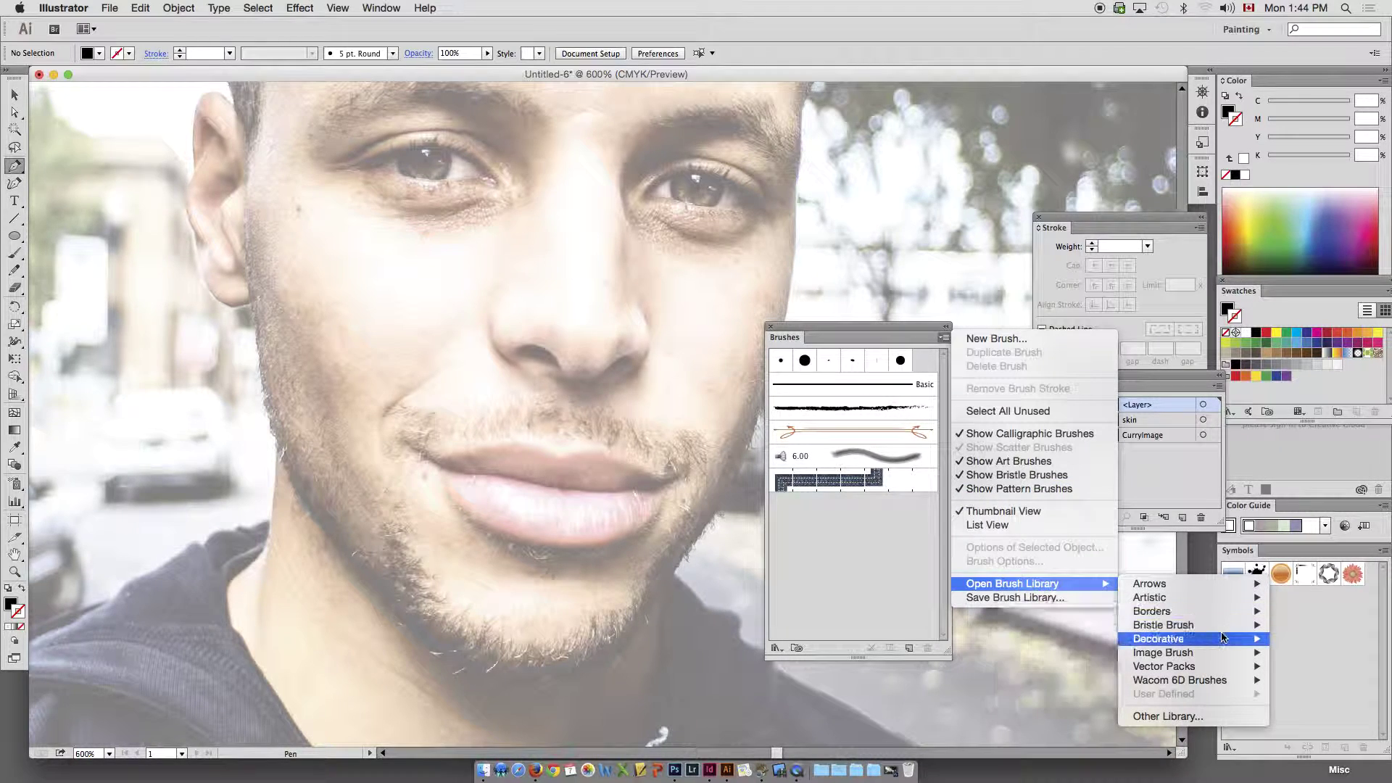
pyautogui.moveTo(1189, 603)
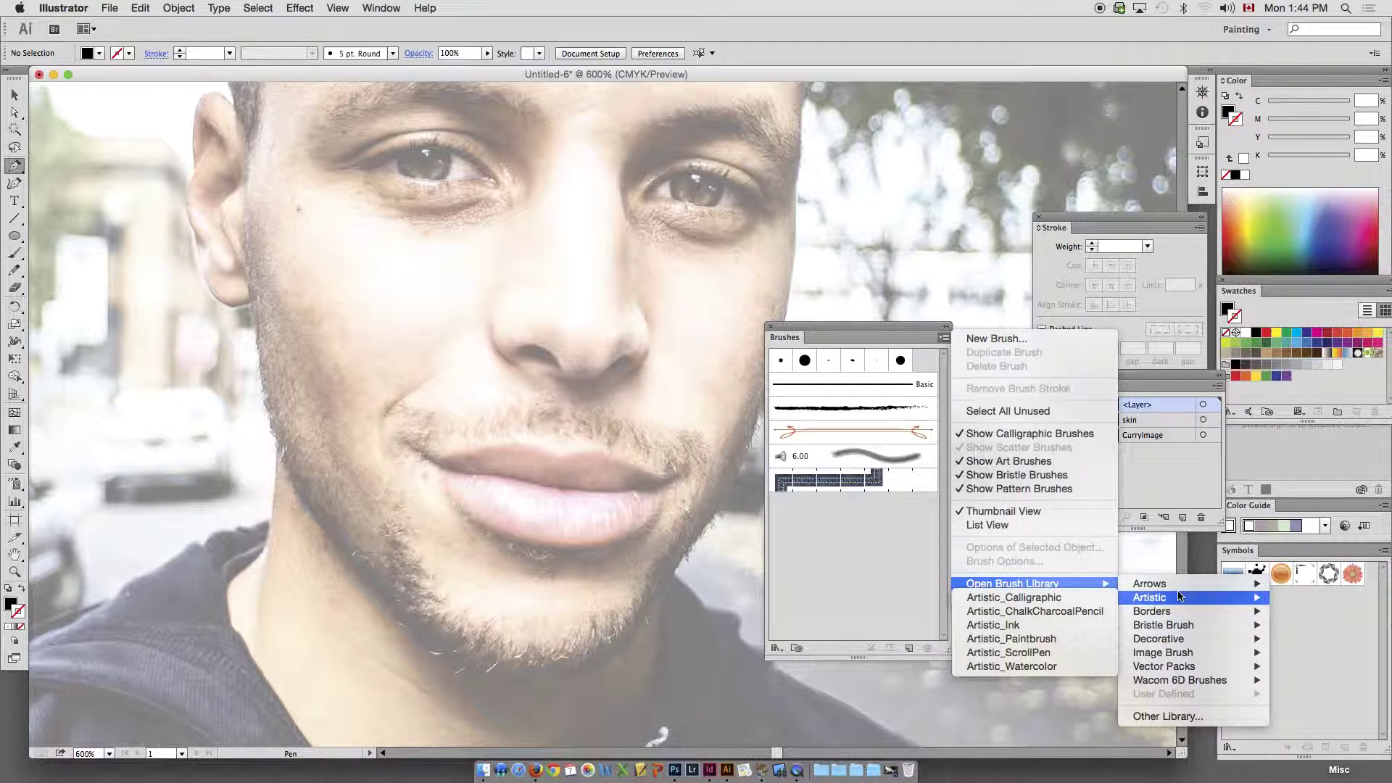
pyautogui.click(1059, 604)
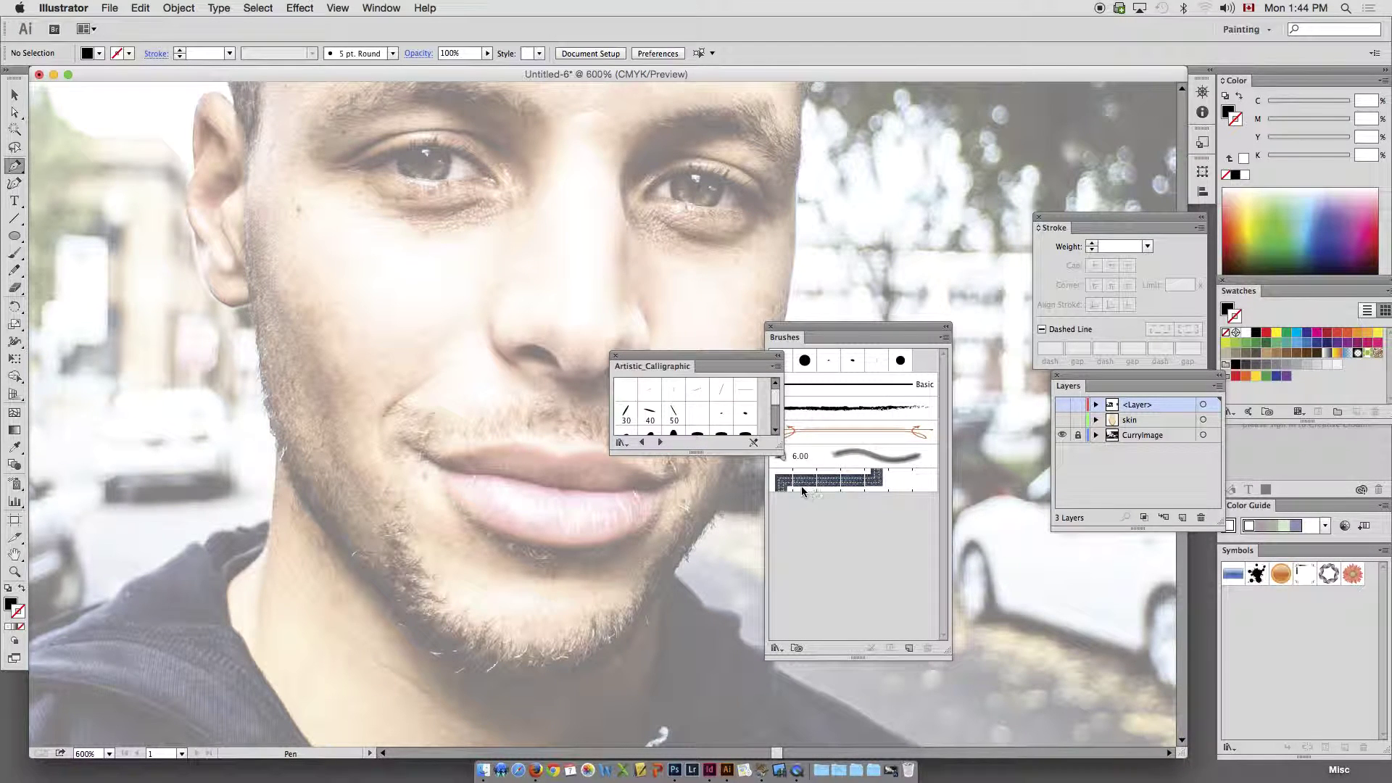
pyautogui.moveTo(778, 448); pyautogui.dragTo(799, 572)
pyautogui.click(767, 393)
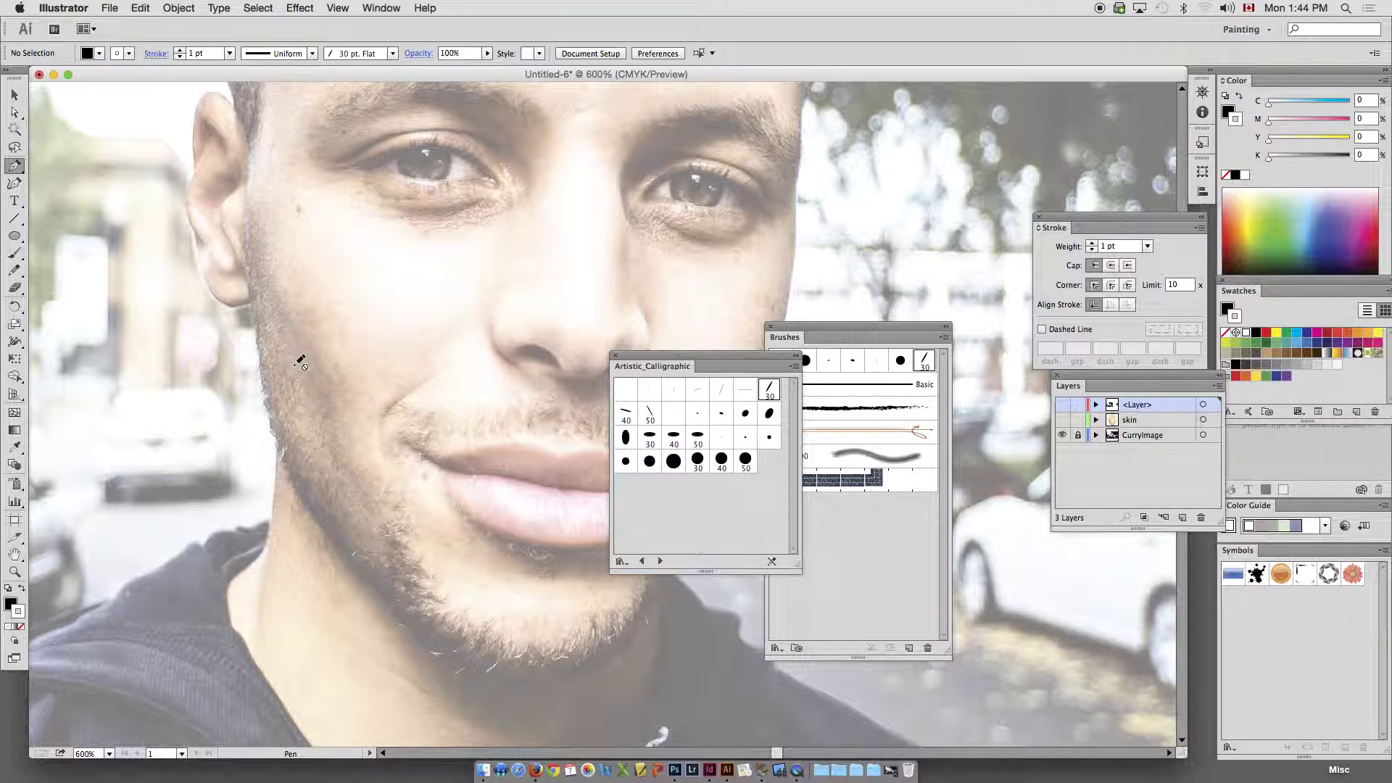
# - Add a new layer named hair above the black line-art layer
pyautogui.click(1183, 518)
pyautogui.doubleClick(1132, 406)
pyautogui.write('ha')
pyautogui.press('Return')
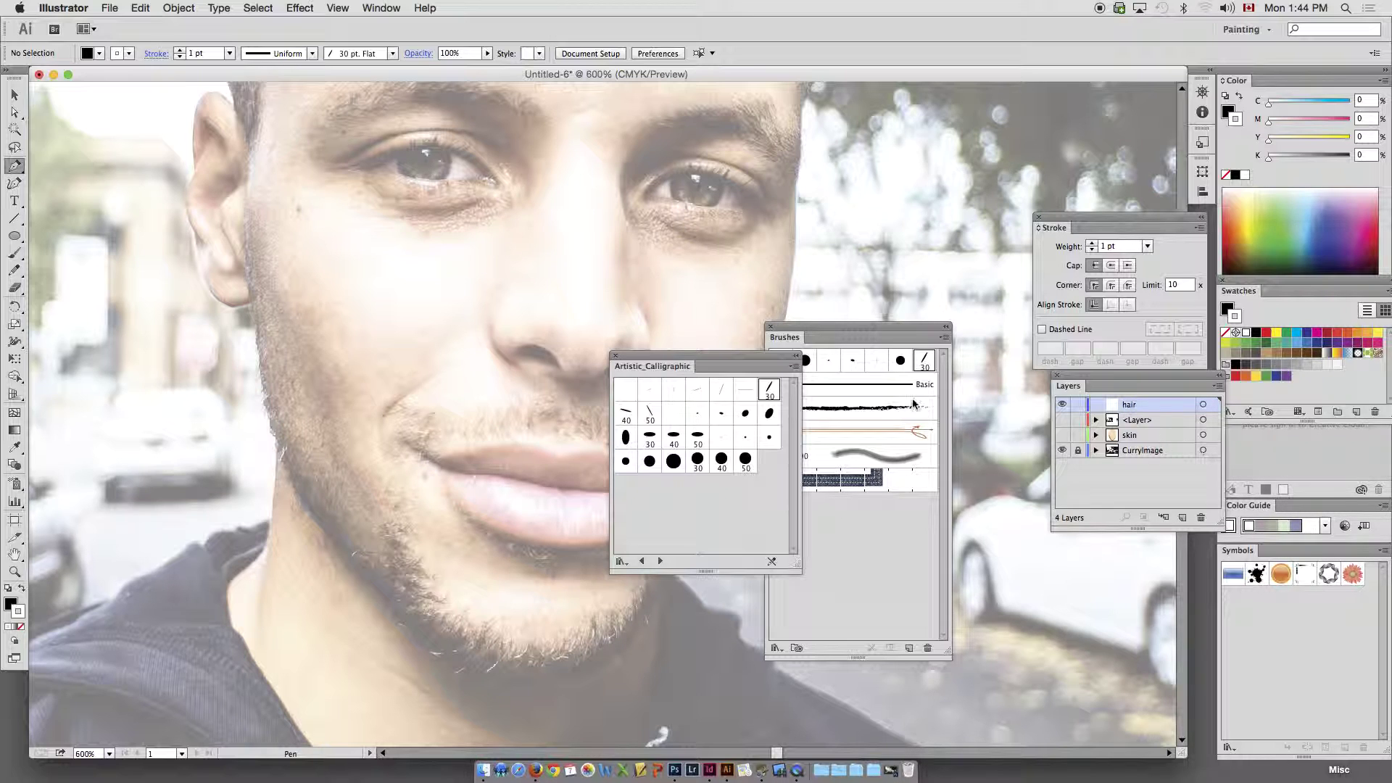
# - Choose the 50 pt. Flat calligraphic brush for the Paintbrush tool and move the brush library clear of the face
pyautogui.click(644, 412)
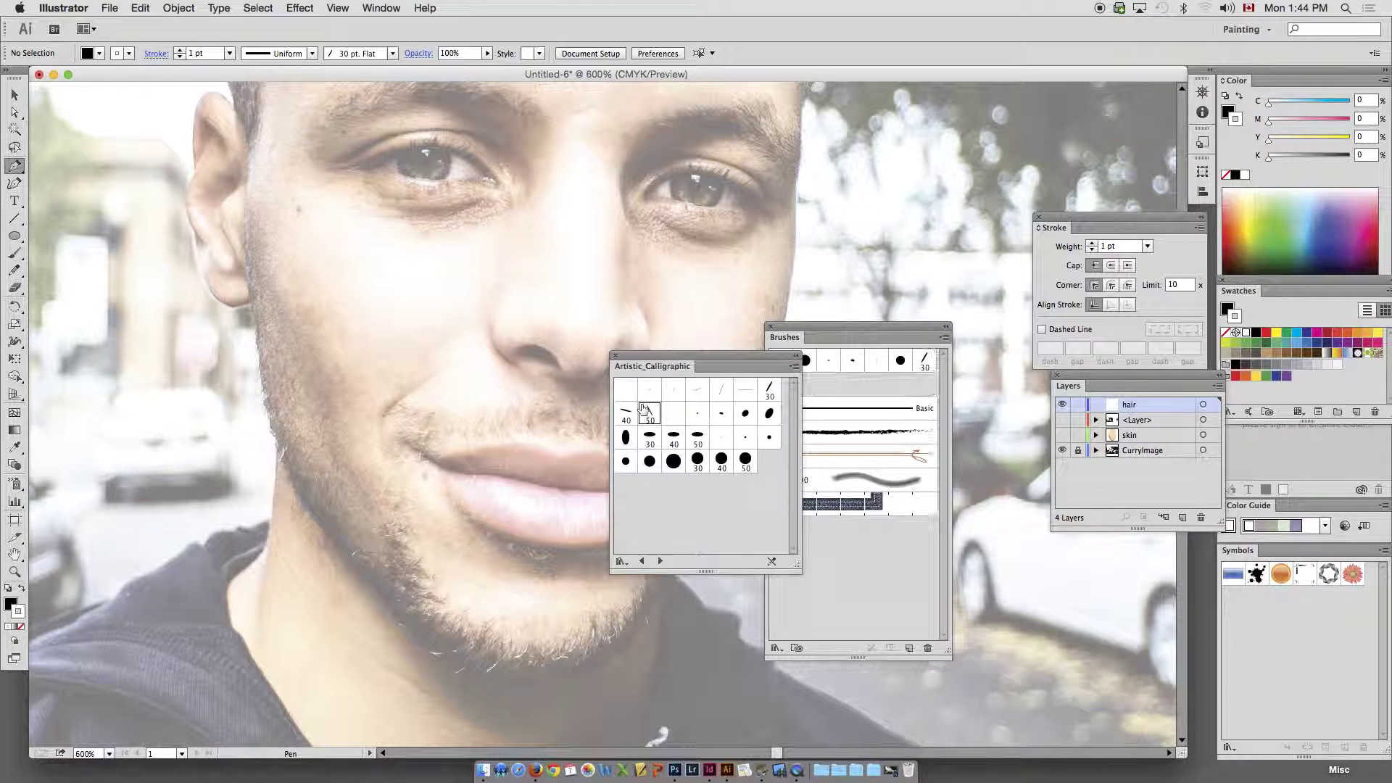
pyautogui.moveTo(717, 360)
pyautogui.mouseDown()
pyautogui.moveTo(1047, 526)
pyautogui.moveTo(1048, 494)
pyautogui.mouseUp()
pyautogui.click(15, 253)
# - Try out the 50 pt. Flat calligraphic brush with broad strokes across the mouth and jaw, and undo them all
pyautogui.moveTo(489, 498); pyautogui.dragTo(284, 521)
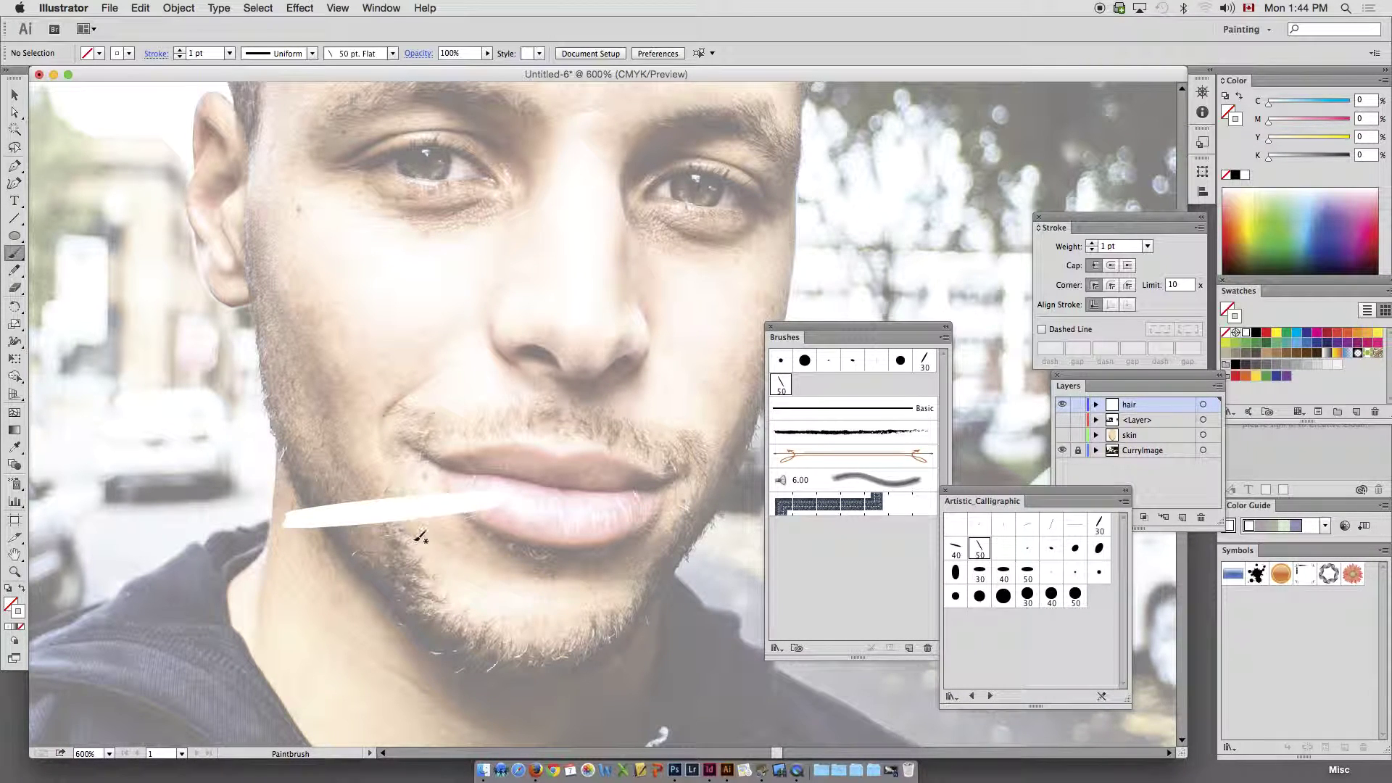
pyautogui.moveTo(371, 497); pyautogui.dragTo(401, 562)
pyautogui.moveTo(410, 444); pyautogui.dragTo(404, 518)
pyautogui.moveTo(479, 400); pyautogui.dragTo(569, 465)
pyautogui.moveTo(613, 397); pyautogui.dragTo(707, 464)
pyautogui.moveTo(615, 497); pyautogui.dragTo(511, 518)
pyautogui.press('super+z')
pyautogui.press('super+z')
pyautogui.press('super+z')
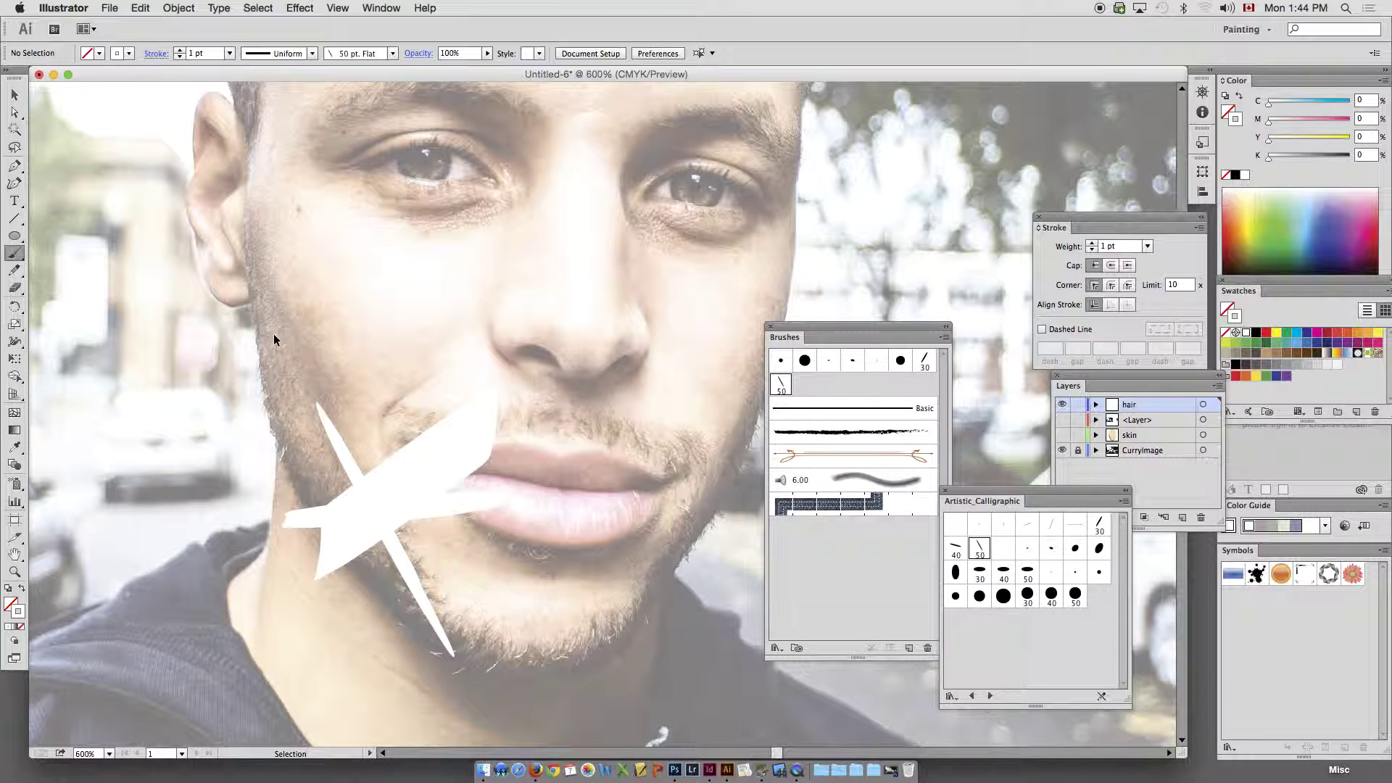
pyautogui.press('super+z')
pyautogui.press('super+z')
pyautogui.press('super+z')
pyautogui.press('super+z')
pyautogui.press('super+z')
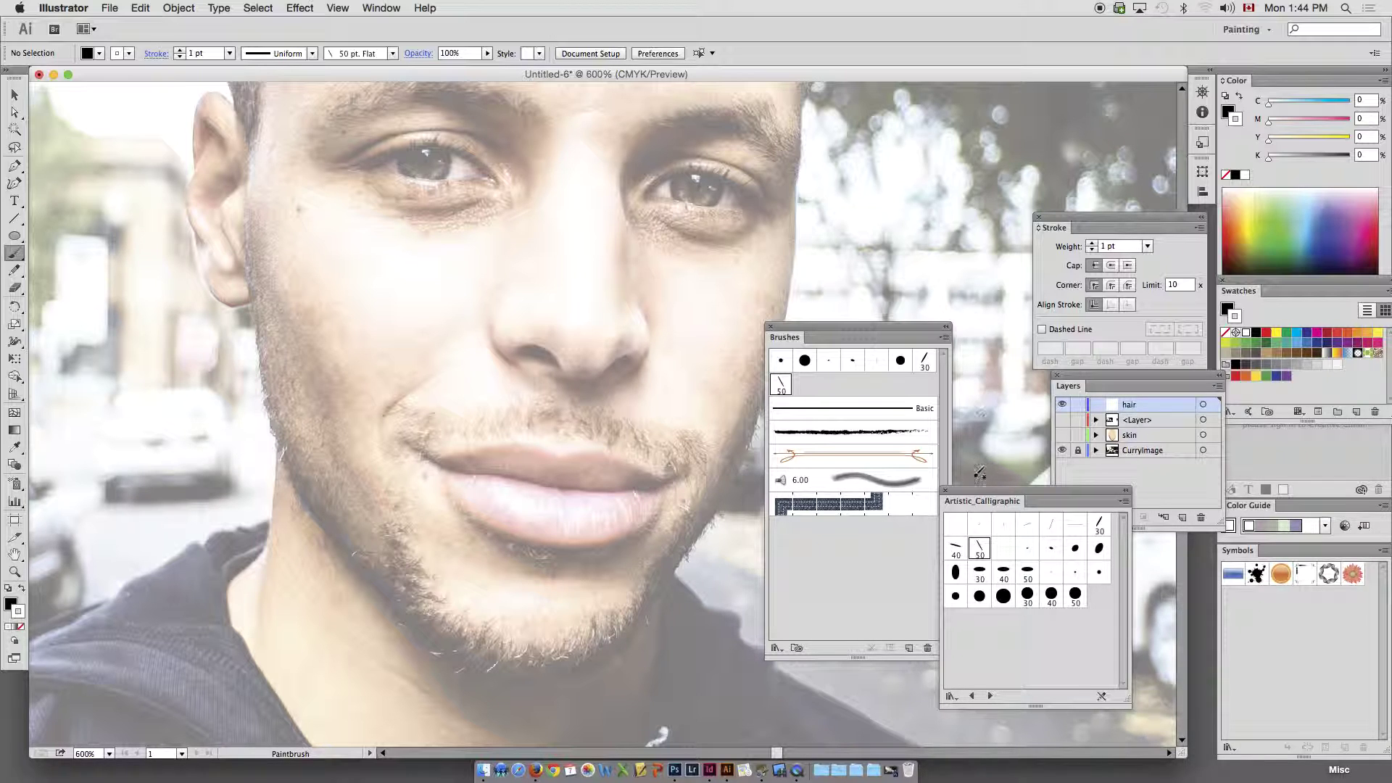
# - Close the Artistic_Calligraphic library and try the 5 pt. Round brush on the moustache, undoing the test strokes
pyautogui.click(945, 492)
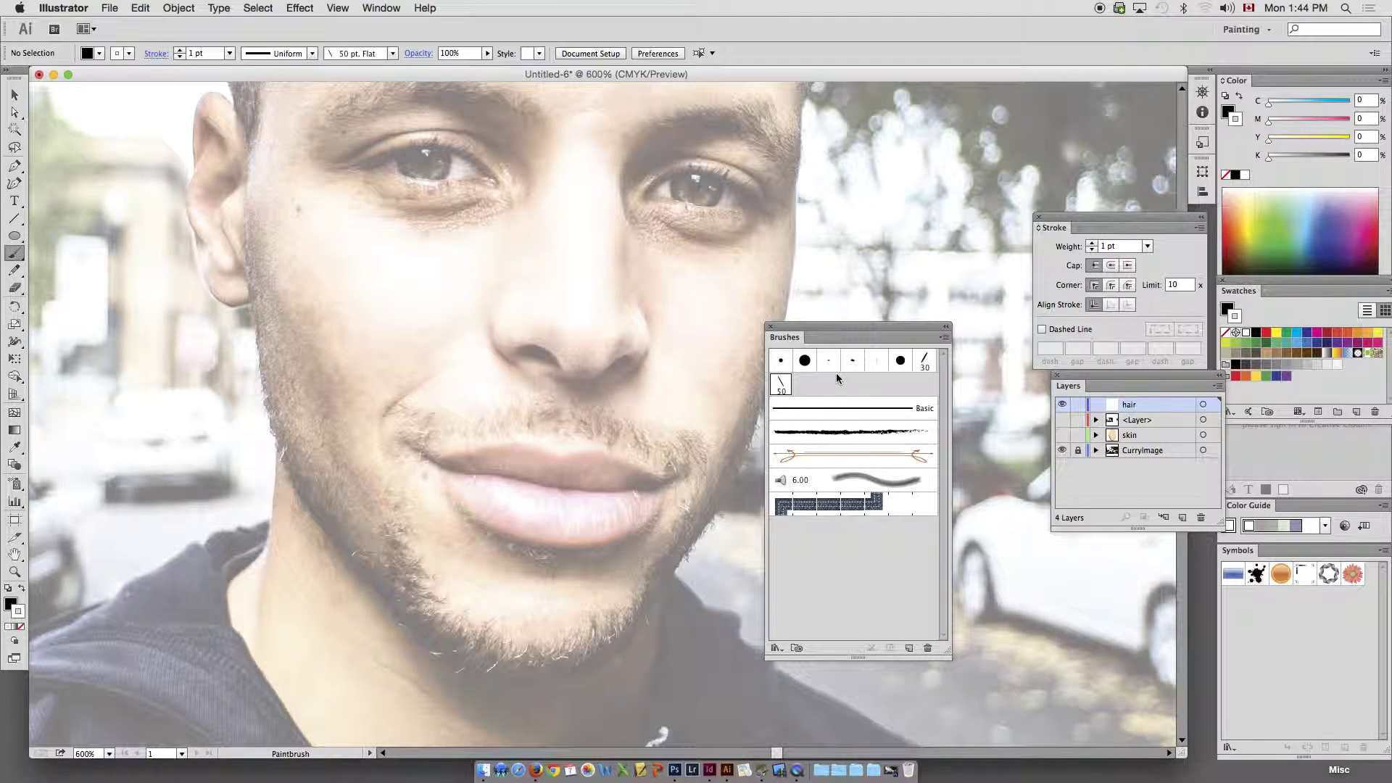
pyautogui.click(781, 360)
pyautogui.moveTo(435, 420); pyautogui.dragTo(416, 422)
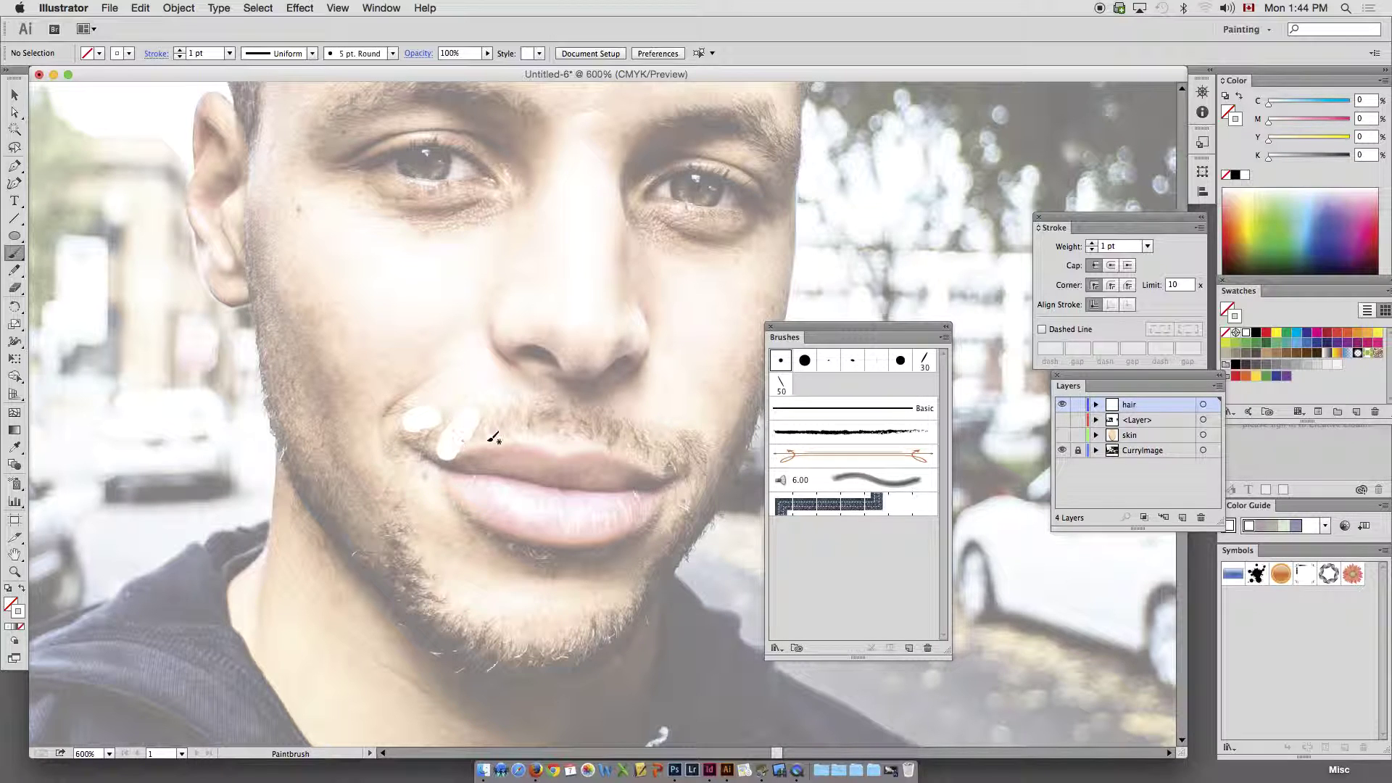
pyautogui.press('super+z')
# - Draw a tiny tapered triangle with the Pen tool on the cheek beside the nose, with a black fill and no stroke
pyautogui.click(14, 165)
pyautogui.press('super+equal')
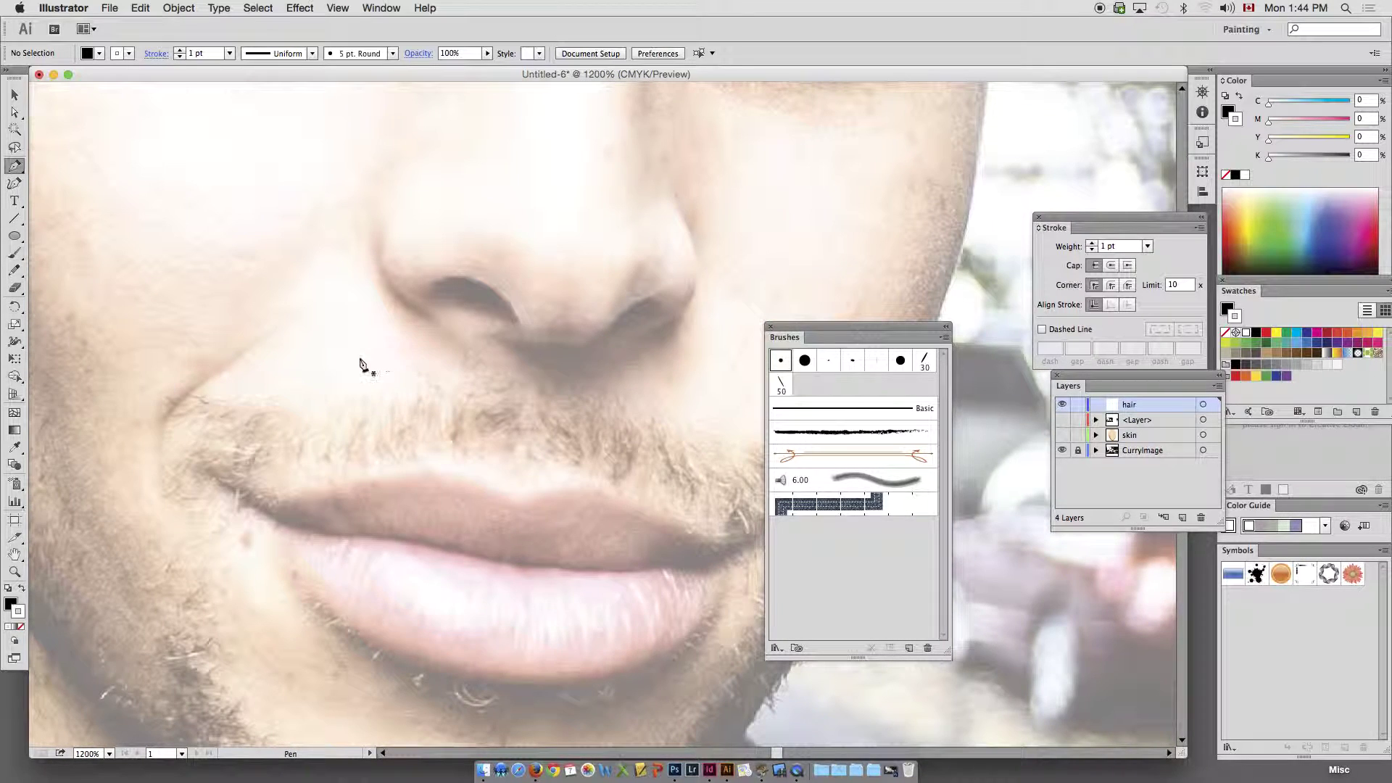
pyautogui.moveTo(269, 273)
pyautogui.mouseDown()
pyautogui.moveTo(228, 294)
pyautogui.moveTo(288, 279)
pyautogui.mouseUp()
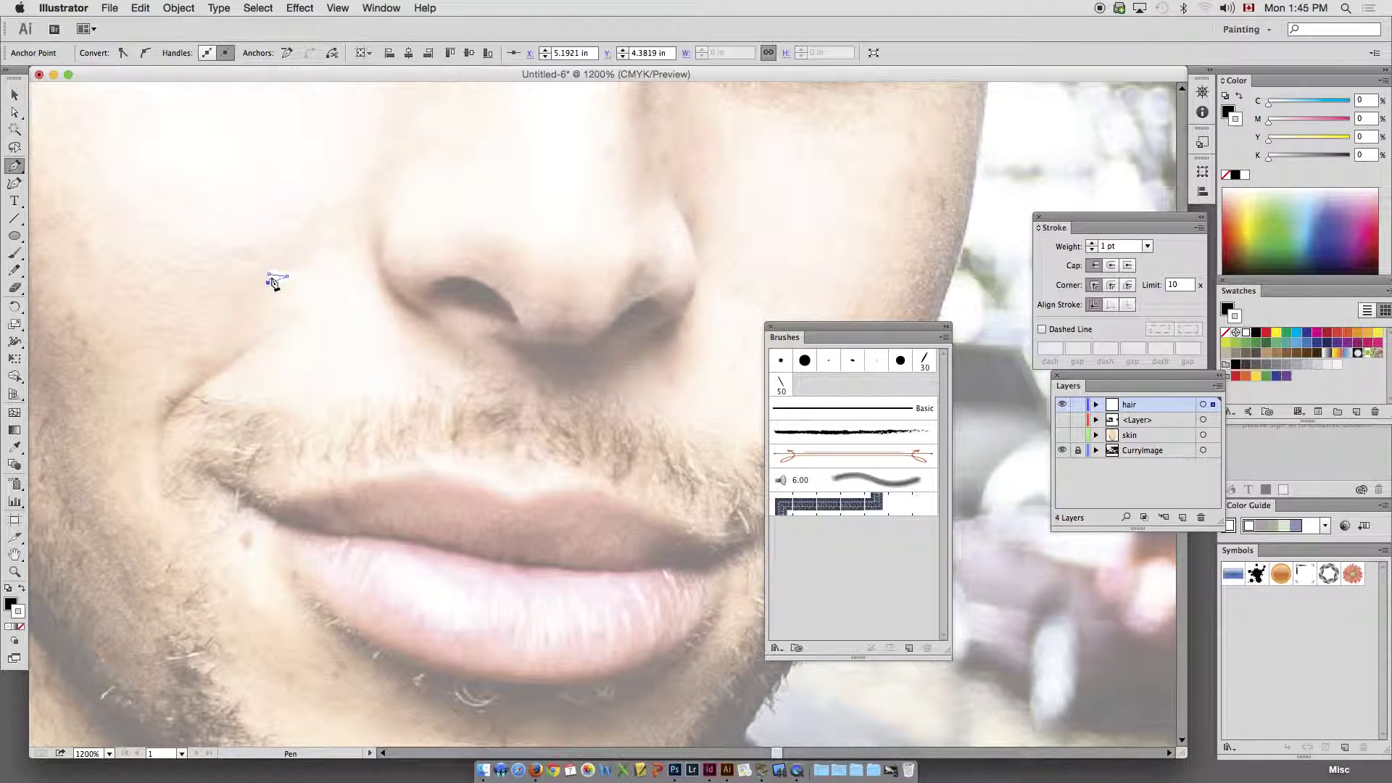
pyautogui.click(270, 279)
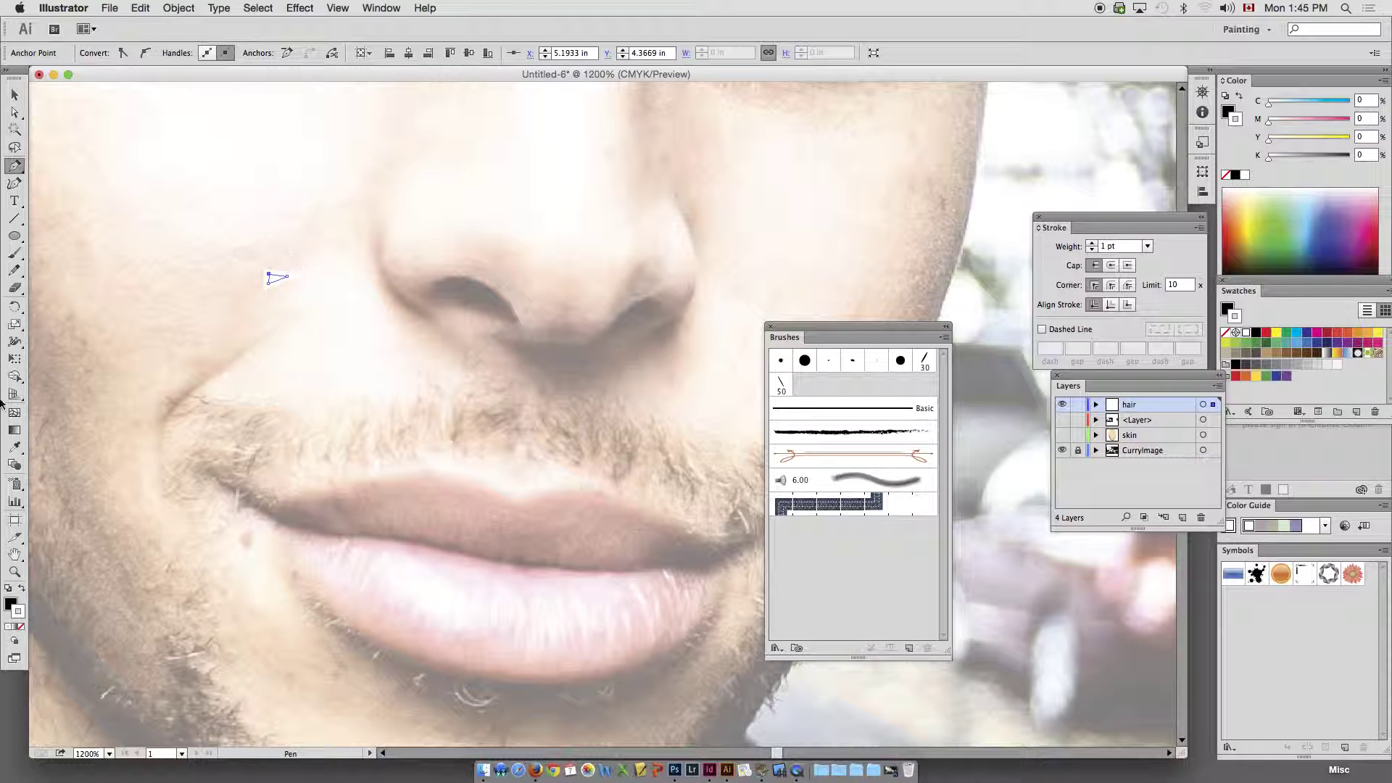
pyautogui.click(21, 628)
pyautogui.press('v')
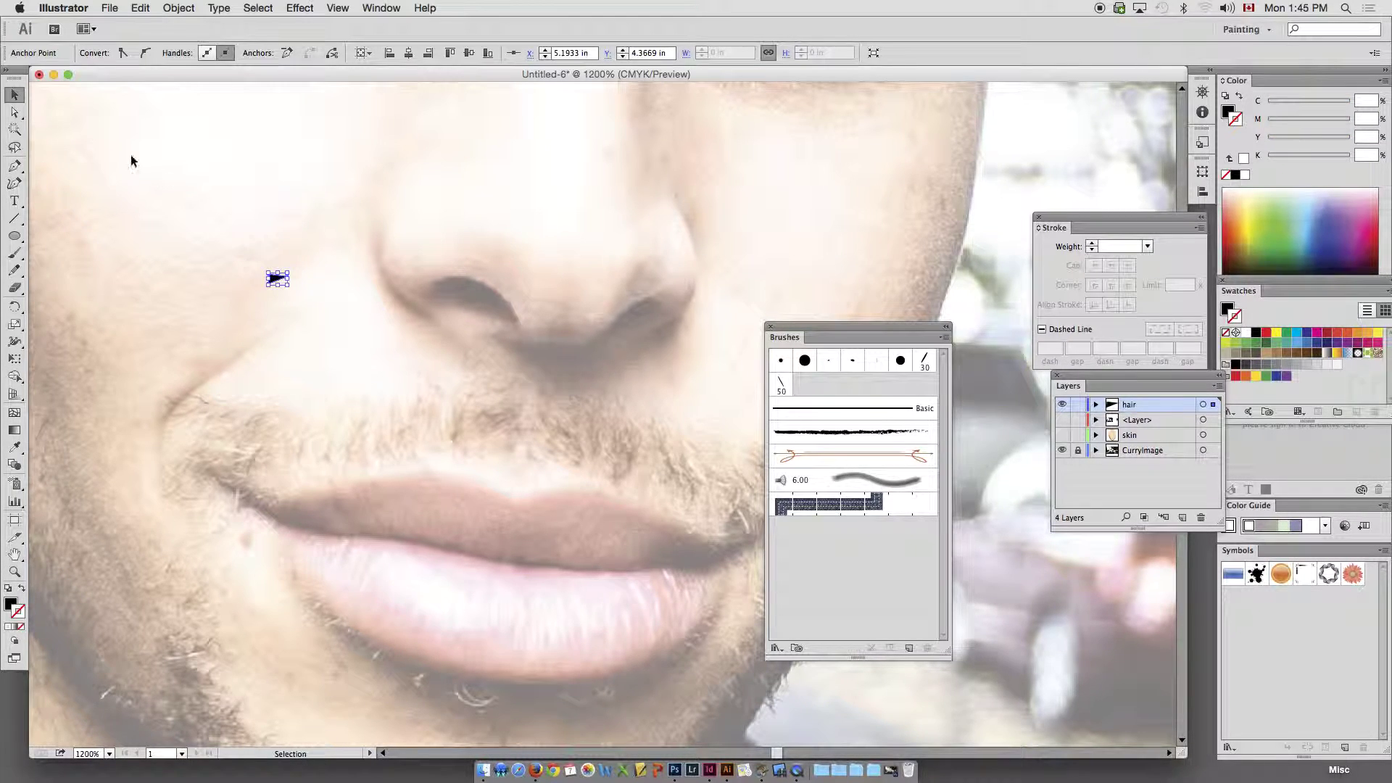
# - Flatten the triangle into a sliver about 0.053 in long and make it a new Art Brush that stretches to fit stroke length
pyautogui.moveTo(271, 277)
pyautogui.mouseDown()
pyautogui.moveTo(330, 301)
pyautogui.moveTo(306, 304)
pyautogui.moveTo(578, 395)
pyautogui.moveTo(835, 556)
pyautogui.mouseUp()
pyautogui.click(326, 323)
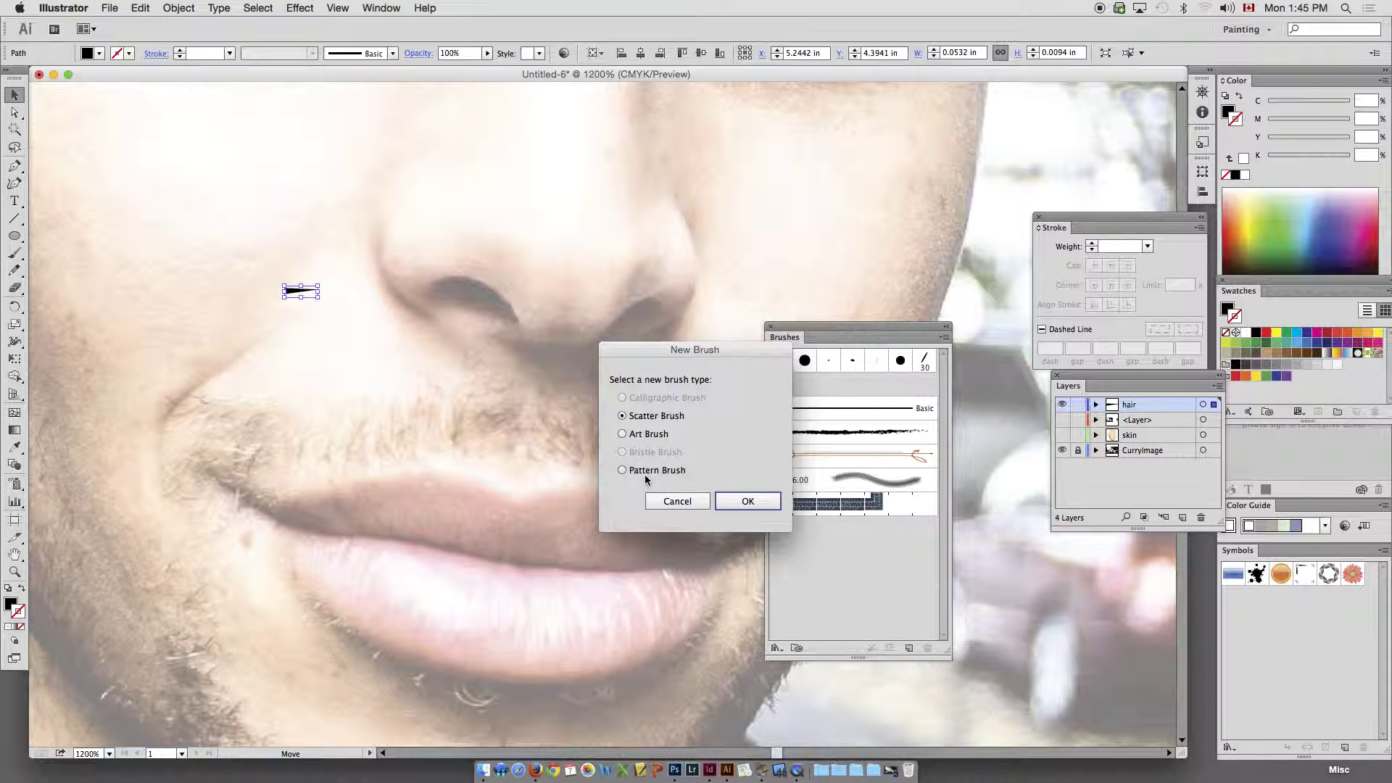
pyautogui.click(639, 438)
pyautogui.press('Return')
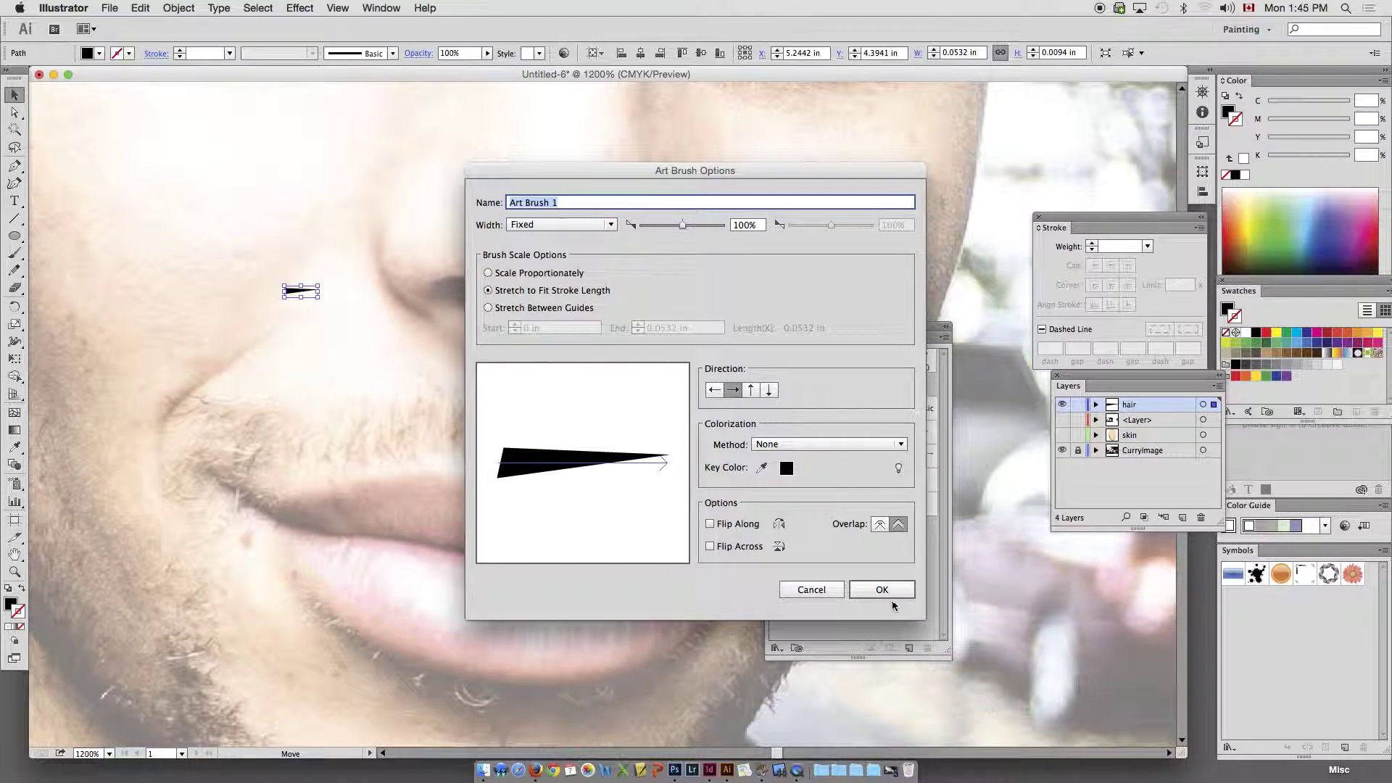
pyautogui.click(891, 600)
# - Paint short tapered black hairs over the moustache area above the lips with the new art brush
pyautogui.click(16, 255)
pyautogui.moveTo(400, 396)
pyautogui.mouseDown()
pyautogui.moveTo(413, 424)
pyautogui.moveTo(430, 400)
pyautogui.moveTo(441, 440)
pyautogui.mouseUp()
pyautogui.moveTo(475, 396)
pyautogui.mouseDown()
pyautogui.moveTo(465, 405)
pyautogui.moveTo(529, 424)
pyautogui.mouseUp()
pyautogui.moveTo(549, 412)
pyautogui.mouseDown()
pyautogui.moveTo(584, 410)
pyautogui.moveTo(616, 446)
pyautogui.mouseUp()
pyautogui.moveTo(621, 456); pyautogui.dragTo(610, 465)
pyautogui.moveTo(577, 443)
pyautogui.mouseDown()
pyautogui.moveTo(579, 460)
pyautogui.moveTo(478, 456)
pyautogui.mouseUp()
pyautogui.moveTo(361, 426)
pyautogui.mouseDown()
pyautogui.moveTo(243, 456)
pyautogui.moveTo(191, 440)
pyautogui.moveTo(175, 480)
pyautogui.moveTo(209, 495)
pyautogui.mouseUp()
pyautogui.press('space')
pyautogui.moveTo(226, 414)
pyautogui.mouseDown()
pyautogui.moveTo(383, 361)
pyautogui.moveTo(368, 377)
pyautogui.moveTo(326, 349)
pyautogui.moveTo(318, 379)
pyautogui.mouseUp()
pyautogui.moveTo(406, 356)
pyautogui.mouseDown()
pyautogui.moveTo(385, 354)
pyautogui.moveTo(396, 390)
pyautogui.moveTo(416, 351)
pyautogui.moveTo(429, 396)
pyautogui.moveTo(399, 430)
pyautogui.mouseUp()
pyautogui.moveTo(382, 423); pyautogui.dragTo(399, 457)
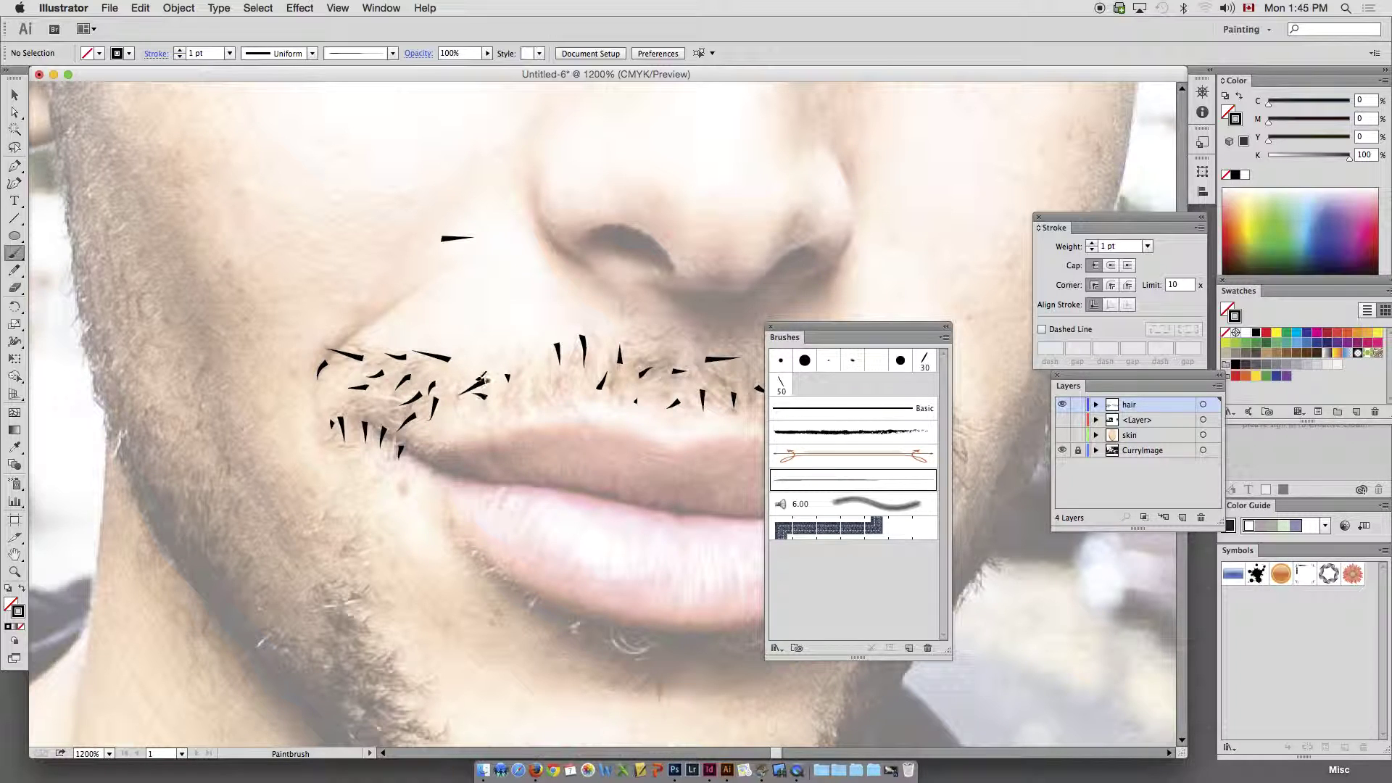
# - Paint a patch of short tapered hairs along the jaw beard at the image's left side
pyautogui.moveTo(180, 451)
pyautogui.mouseDown()
pyautogui.moveTo(154, 485)
pyautogui.moveTo(161, 535)
pyautogui.mouseUp()
pyautogui.moveTo(164, 518)
pyautogui.mouseDown()
pyautogui.moveTo(173, 540)
pyautogui.moveTo(193, 518)
pyautogui.moveTo(250, 524)
pyautogui.moveTo(270, 557)
pyautogui.moveTo(247, 578)
pyautogui.mouseUp()
pyautogui.moveTo(221, 584); pyautogui.dragTo(237, 599)
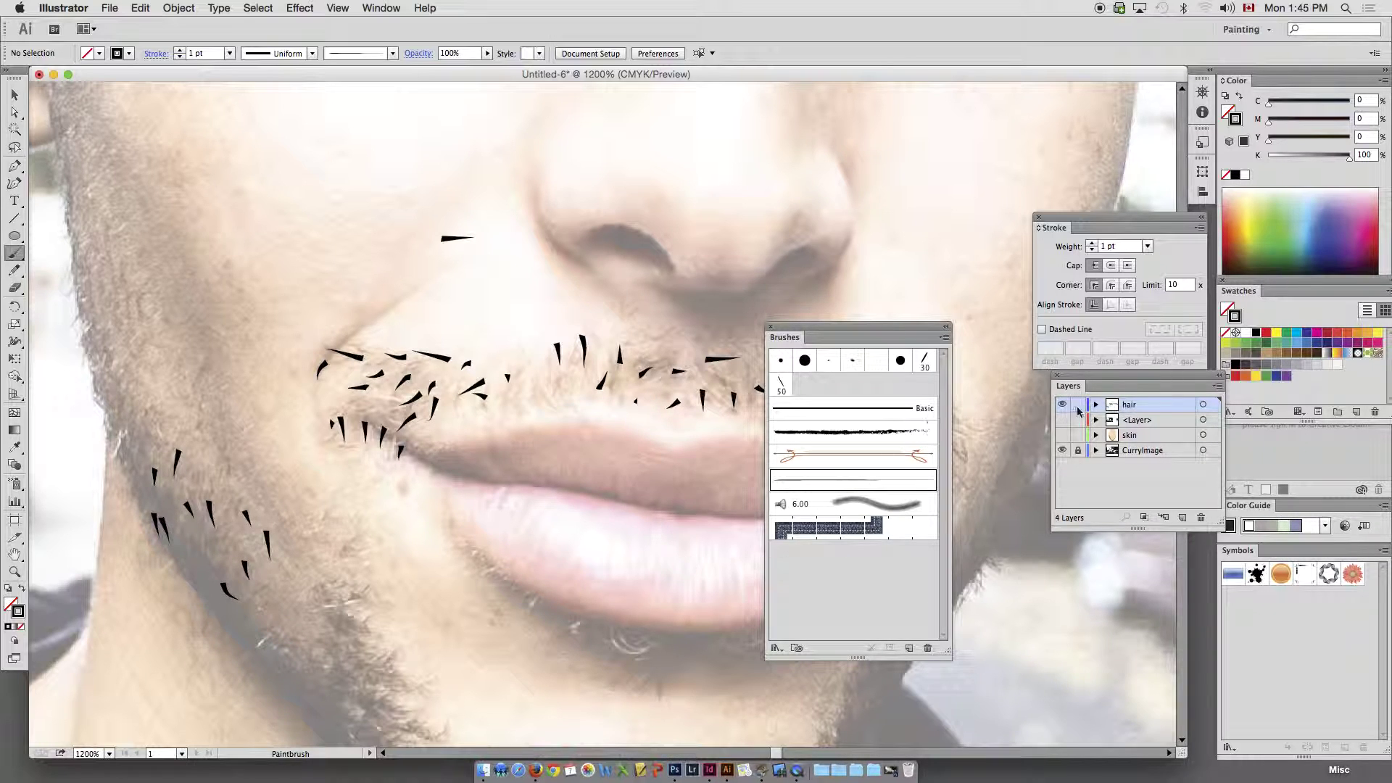
# - Toggle the hair layer's visibility to compare the painted hairs with the photo beneath
pyautogui.click(1063, 406)
pyautogui.click(1062, 406)
pyautogui.click(1063, 406)
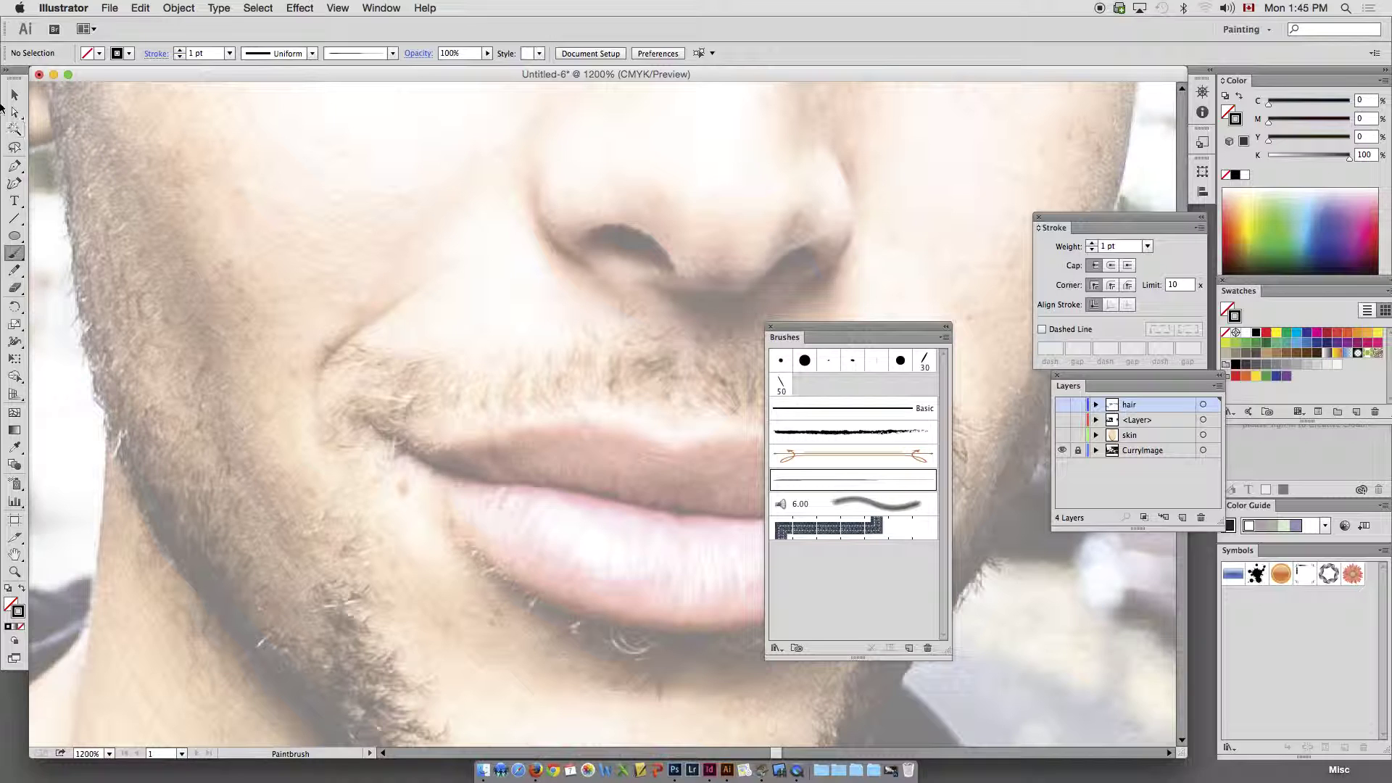
# - Show the skin, black line-art and hair layers together with the whole face in view
pyautogui.click(14, 95)
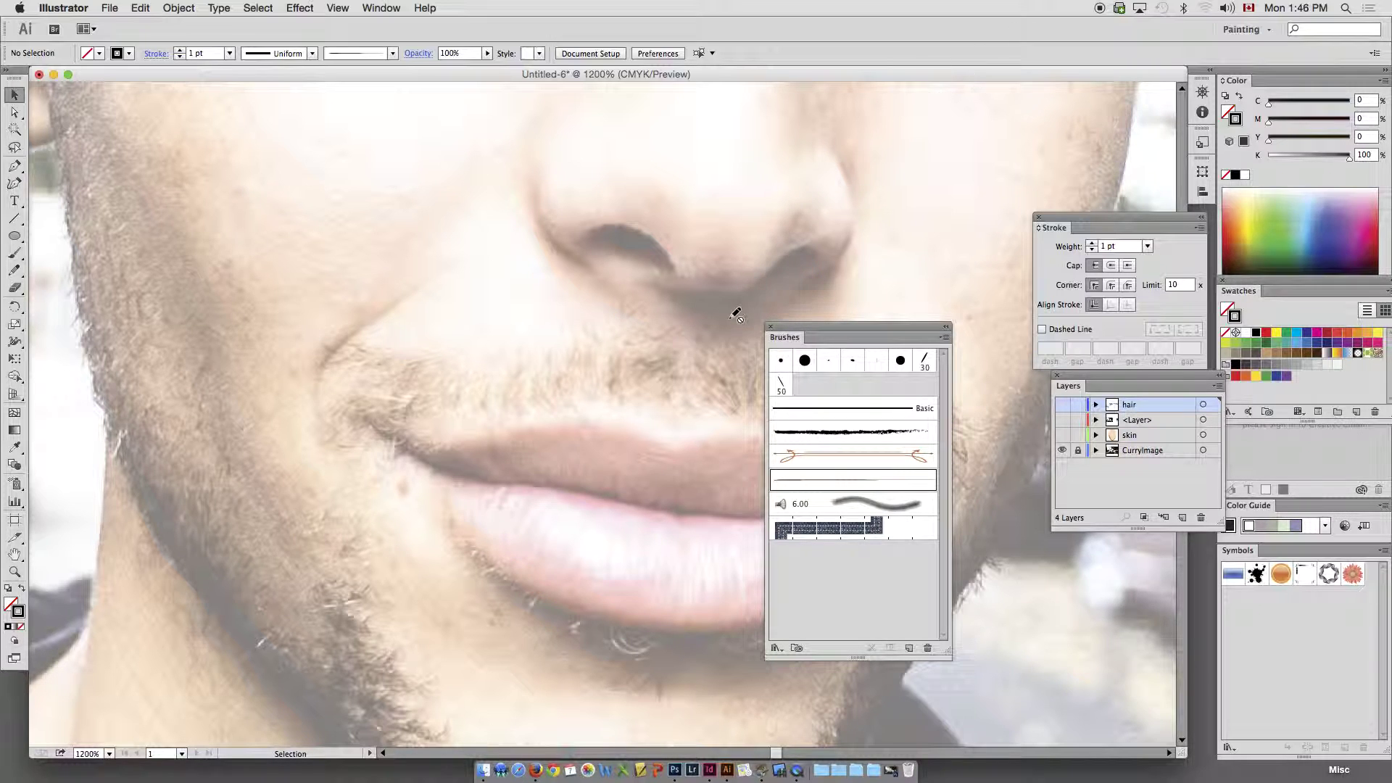
pyautogui.press('super+minus')
pyautogui.press('super+minus')
pyautogui.press('super+minus')
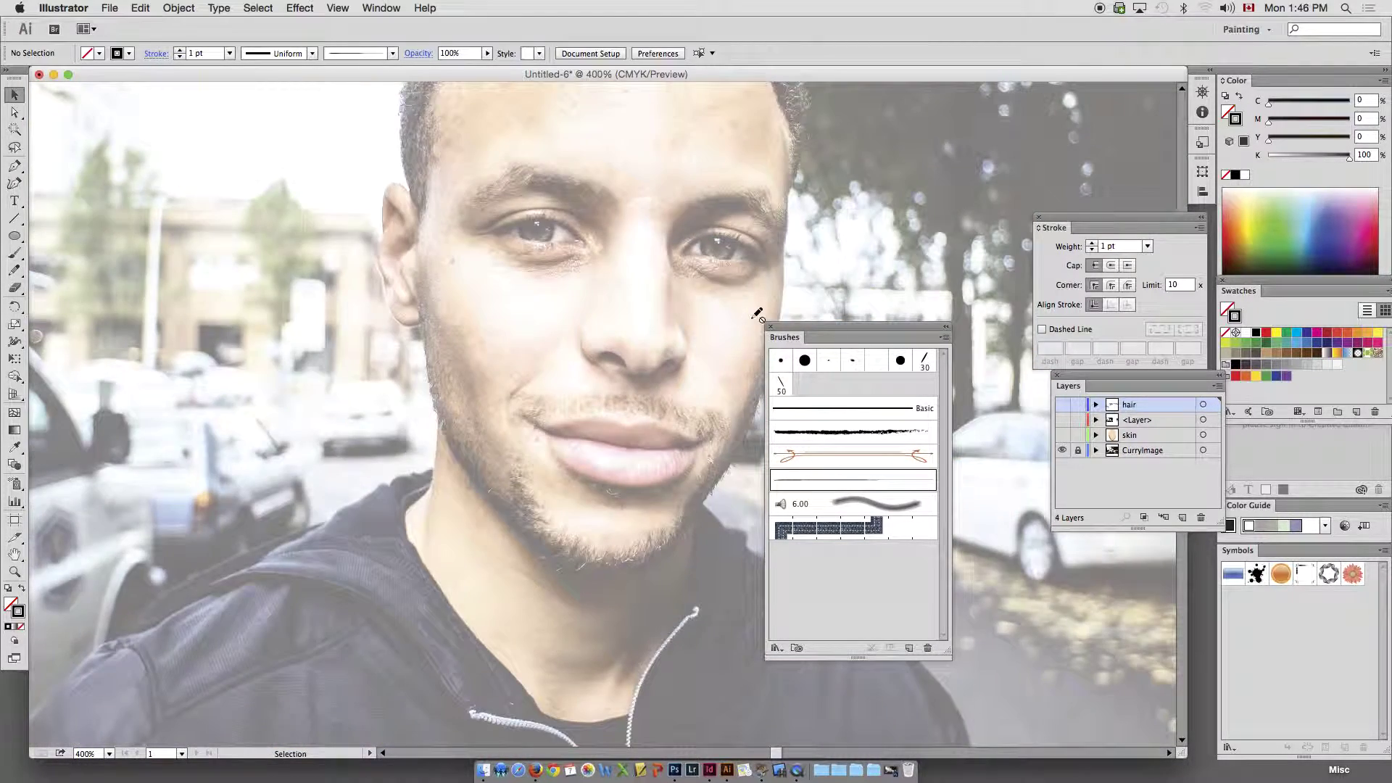
pyautogui.click(1062, 435)
pyautogui.click(1062, 420)
pyautogui.click(1063, 405)
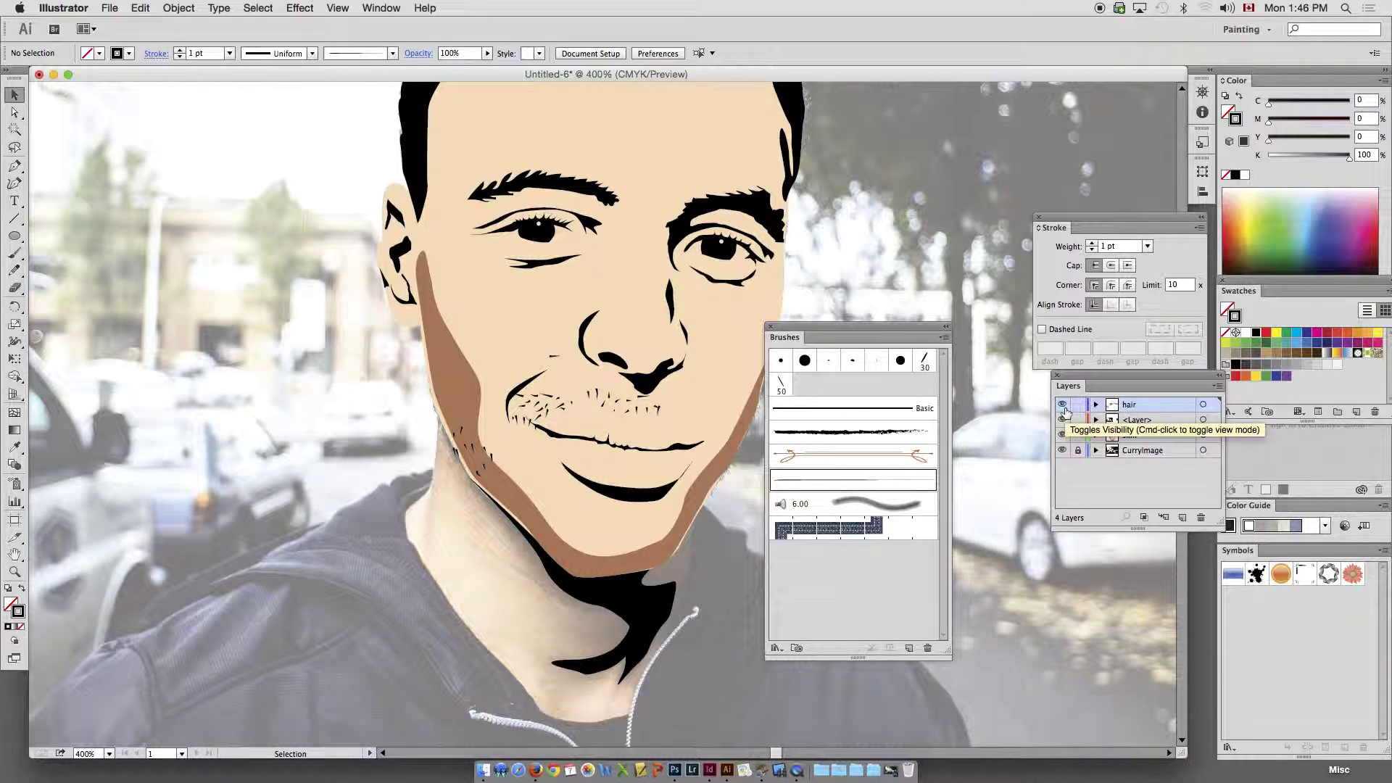